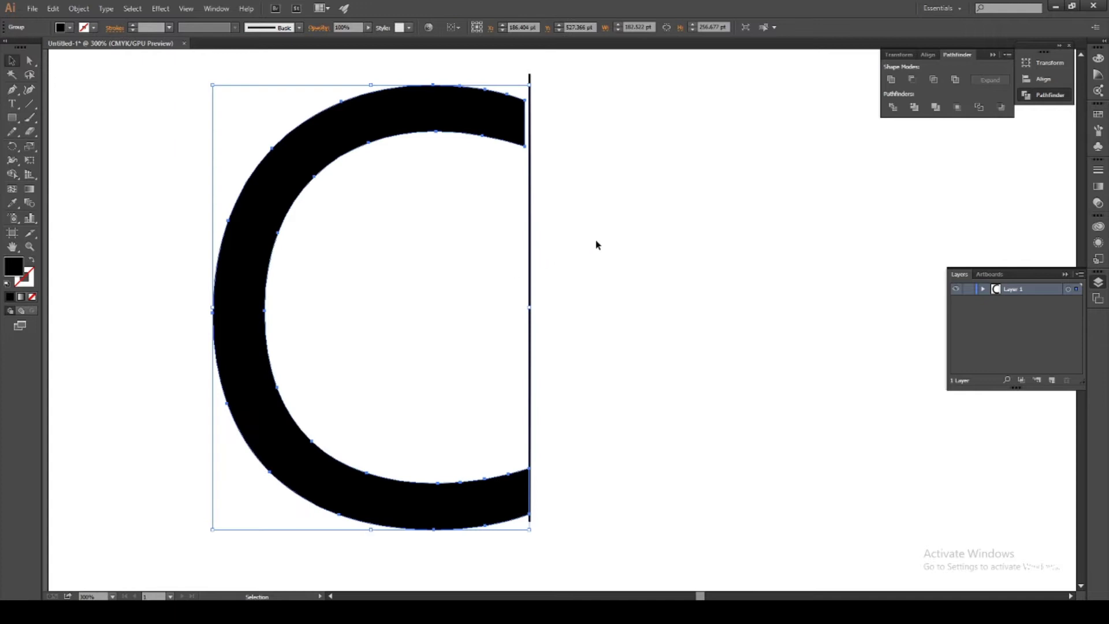
Move the two end points of the C's upper terminal right until they meet the vertical line.
{"action": "key", "text": "ctrl+plus"}
{"action": "key", "text": "ctrl+plus"}
{"action": "left_click_drag", "start_coordinate": [371, 327], "coordinate": [363, 528]}
{"action": "key", "text": "a"}
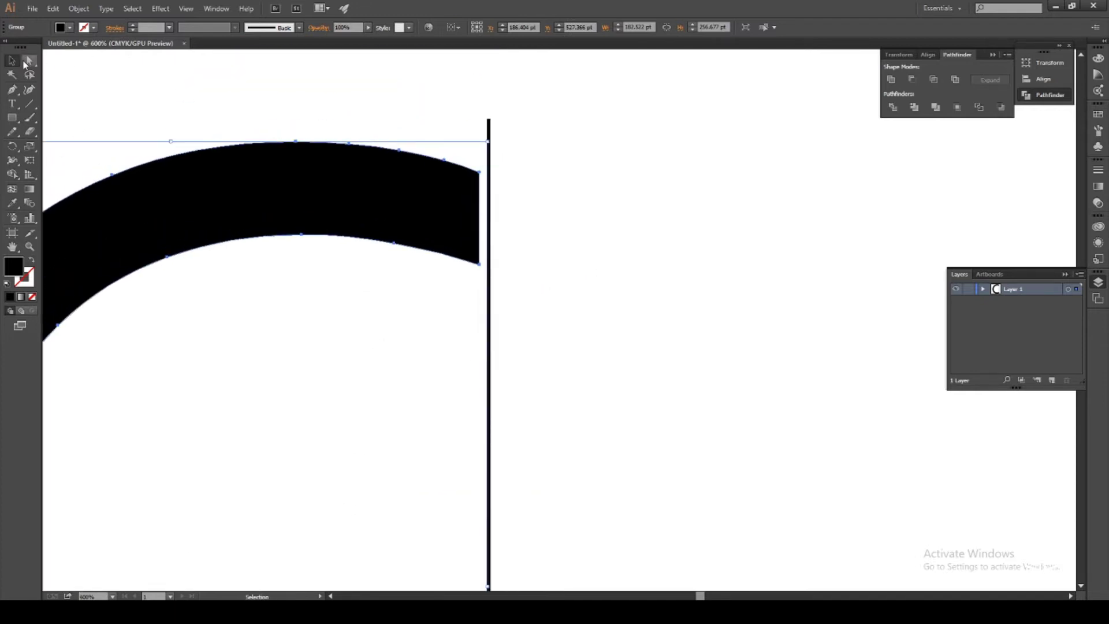
{"action": "left_click", "coordinate": [479, 171]}
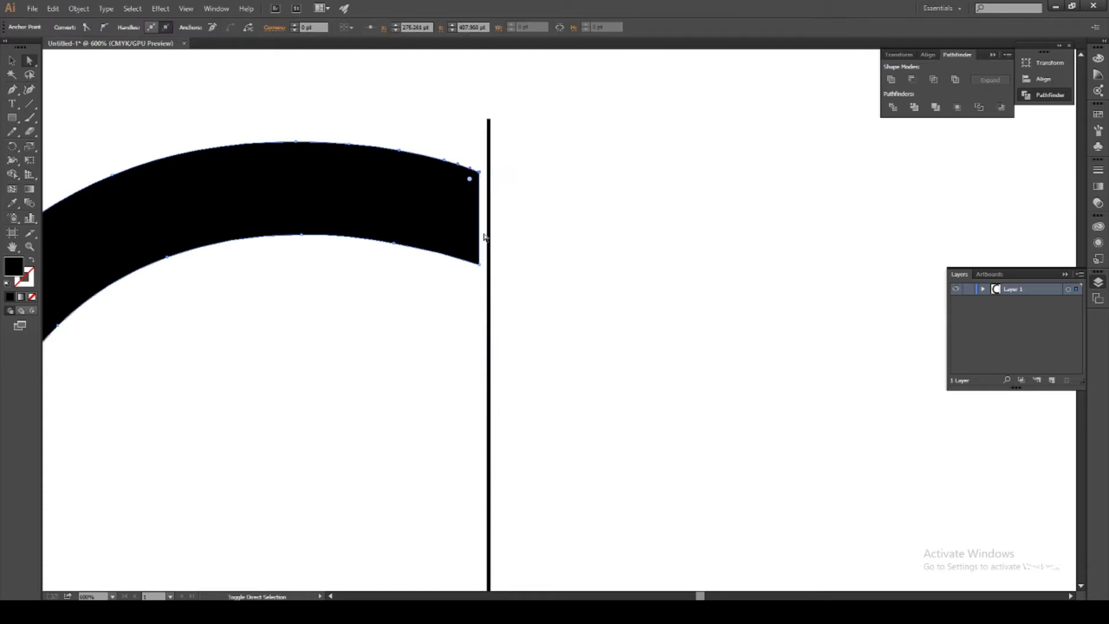
{"action": "left_click", "coordinate": [479, 265], "text": "shift"}
{"action": "key", "text": "Right"}
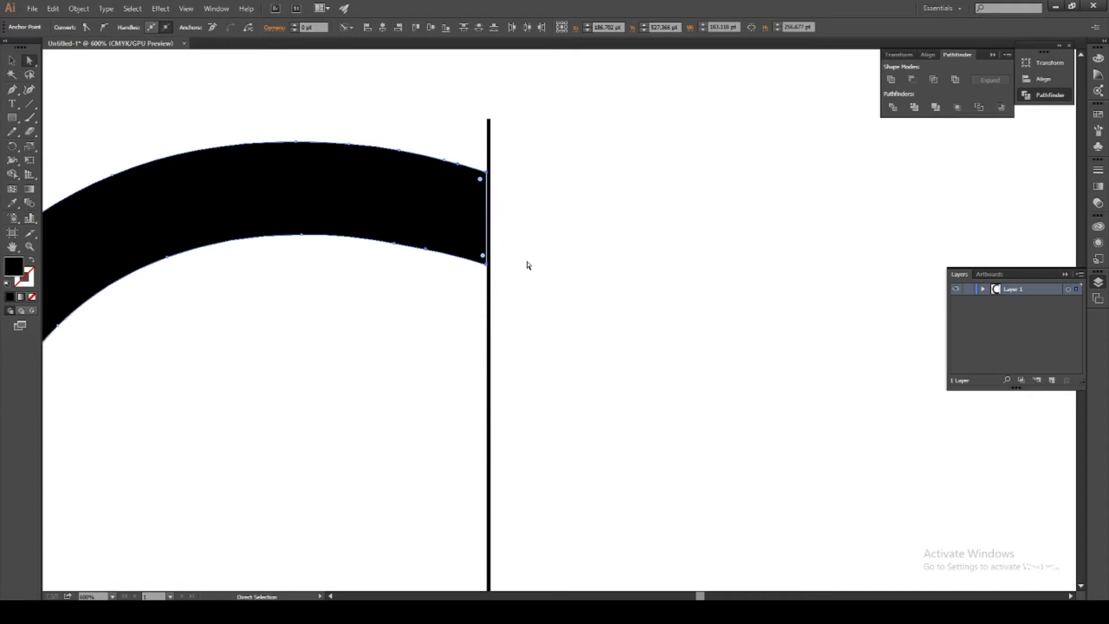
Nudge the two end points of the C's lower terminal slightly left, away from the vertical line.
{"action": "scroll", "coordinate": [527, 265], "scroll_direction": "down", "scroll_amount": 10}
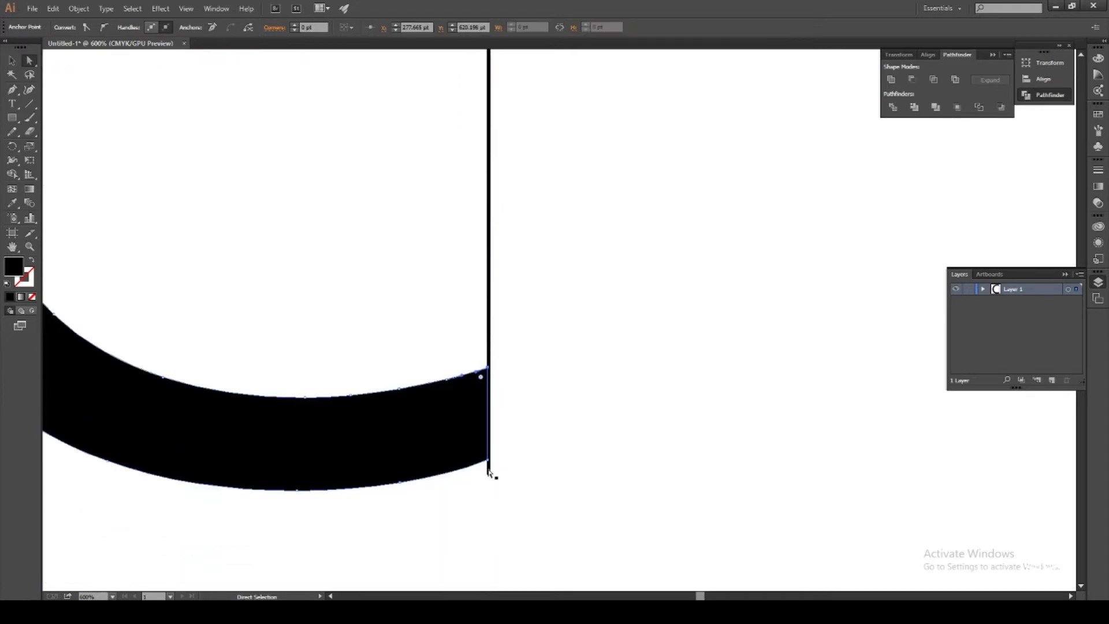
{"action": "key", "text": "Left"}
{"action": "left_click", "coordinate": [576, 430]}
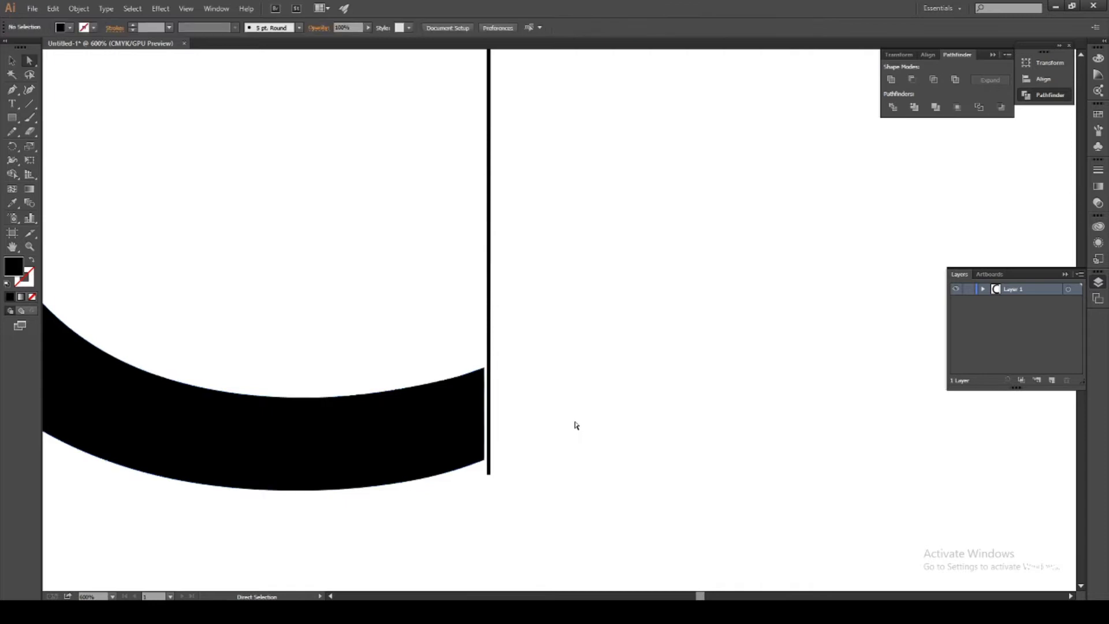
{"action": "scroll", "coordinate": [574, 428], "scroll_direction": "up", "scroll_amount": 3}
{"action": "scroll", "coordinate": [572, 431], "scroll_direction": "down", "scroll_amount": 2}
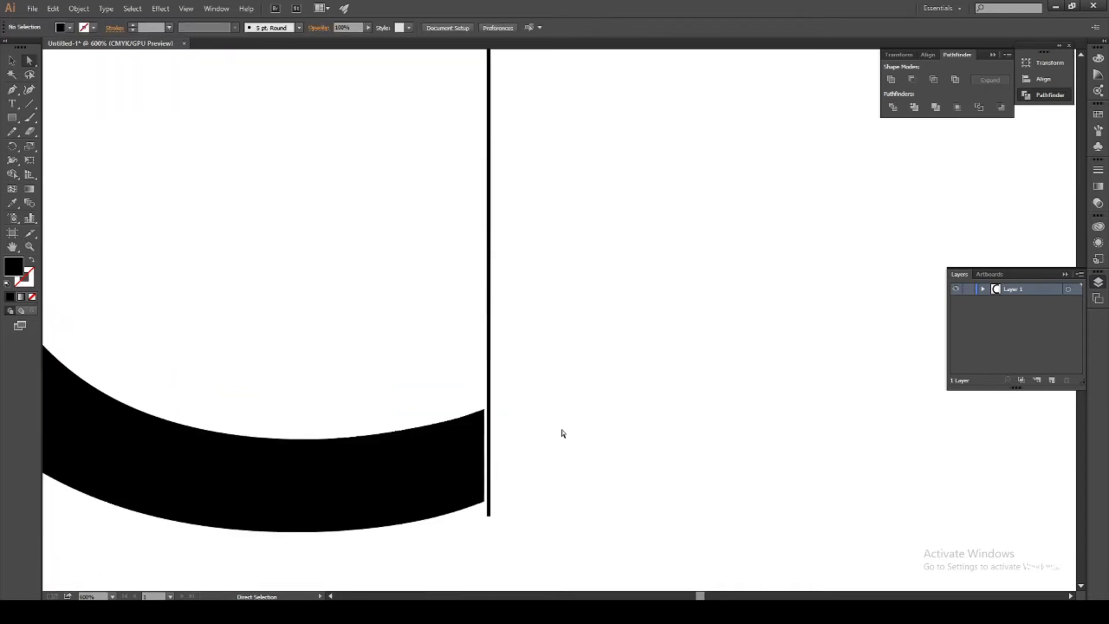
Shift both end points of the C's lower terminal a little right, up against the vertical line.
{"action": "key", "text": "ctrl+="}
{"action": "key", "text": "ctrl+="}
{"action": "left_click_drag", "start_coordinate": [595, 461], "coordinate": [656, 284]}
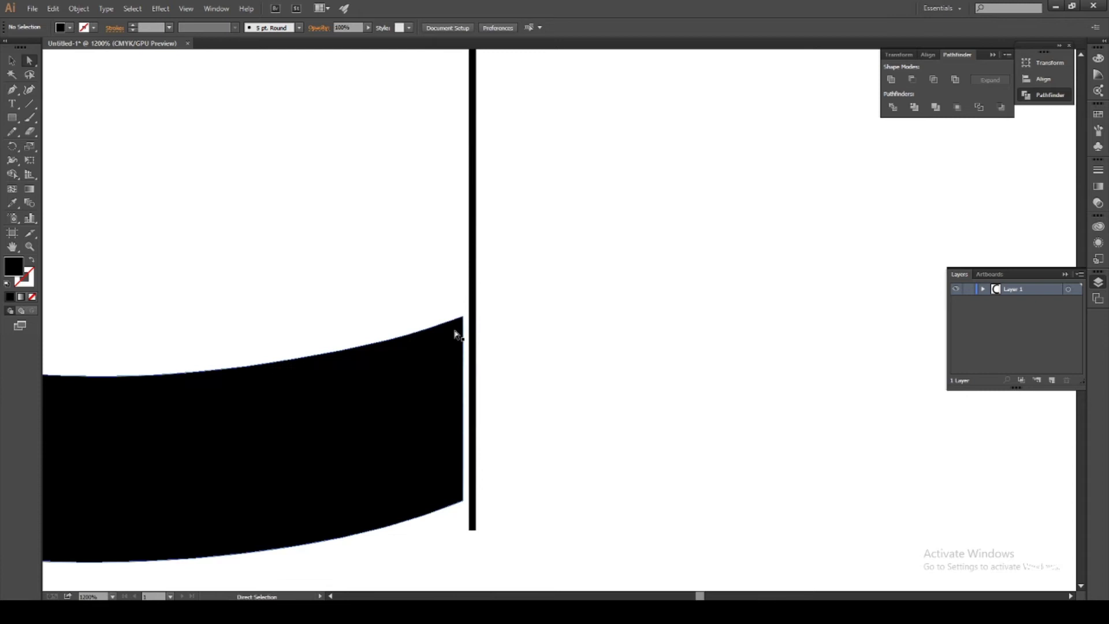
{"action": "left_click", "coordinate": [463, 317]}
{"action": "left_click", "coordinate": [463, 316]}
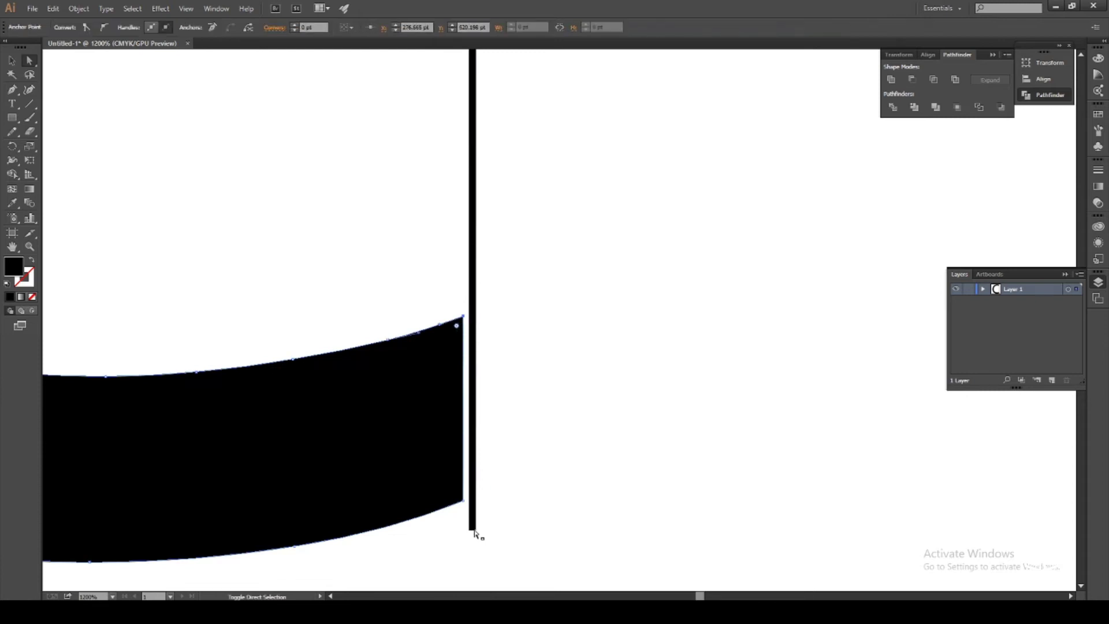
{"action": "left_click", "coordinate": [463, 500], "text": "shift"}
{"action": "left_click_drag", "start_coordinate": [466, 317], "coordinate": [467, 314]}
{"action": "scroll", "coordinate": [542, 318], "scroll_direction": "up", "scroll_amount": 4}
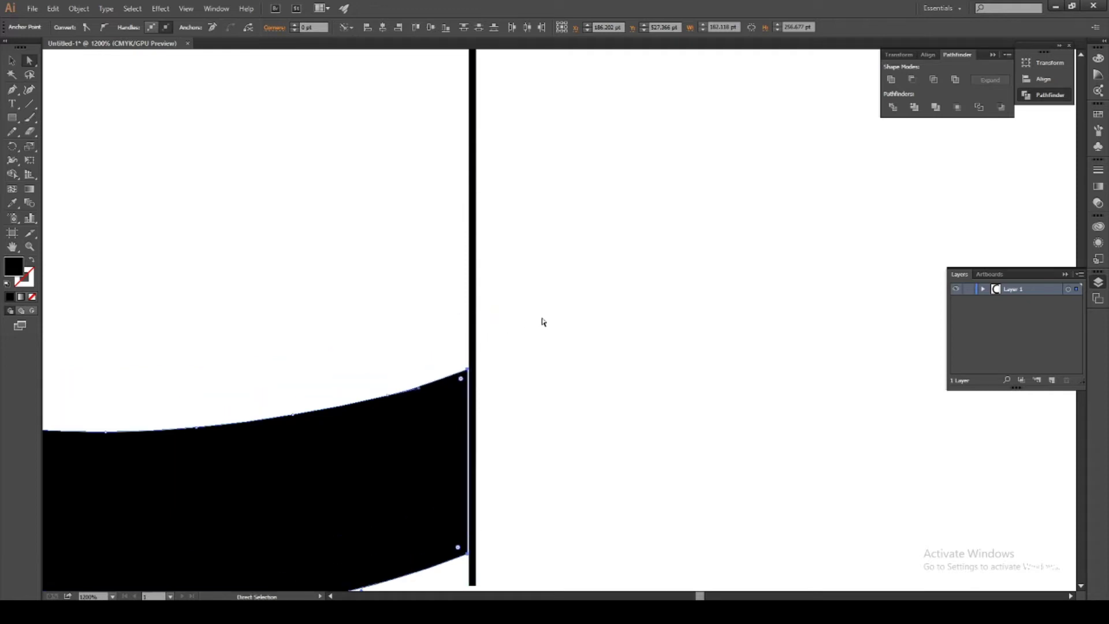
{"action": "left_click", "coordinate": [542, 318]}
{"action": "scroll", "coordinate": [542, 318], "scroll_direction": "up", "scroll_amount": 1}
{"action": "scroll", "coordinate": [541, 318], "scroll_direction": "down", "scroll_amount": 2}
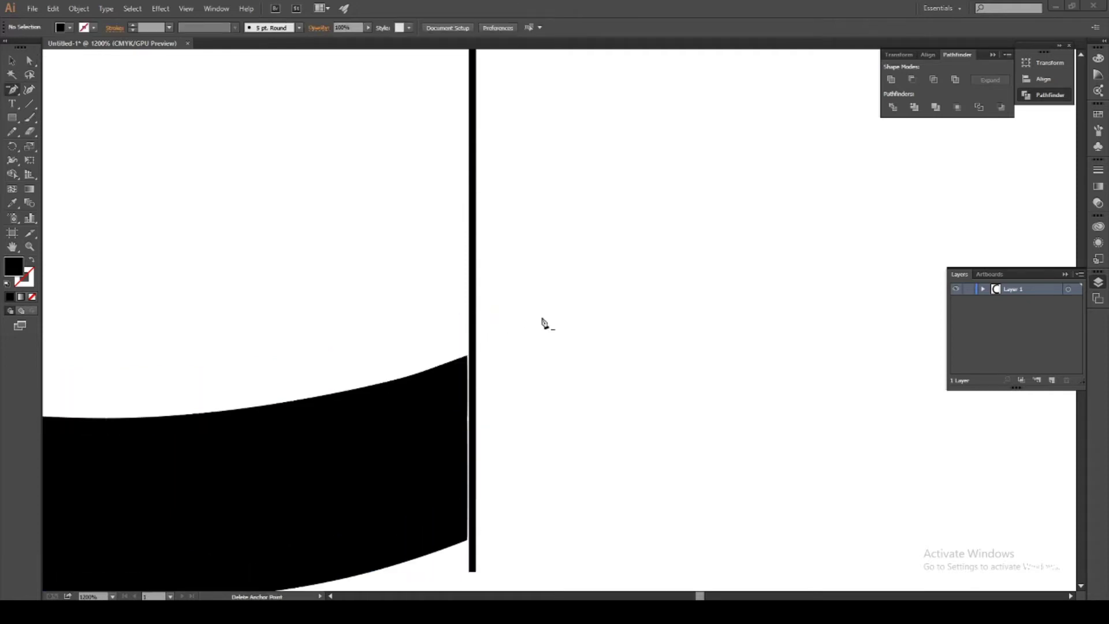
Round the corners of both terminals of the letter C.
{"action": "key", "text": "ctrl+1"}
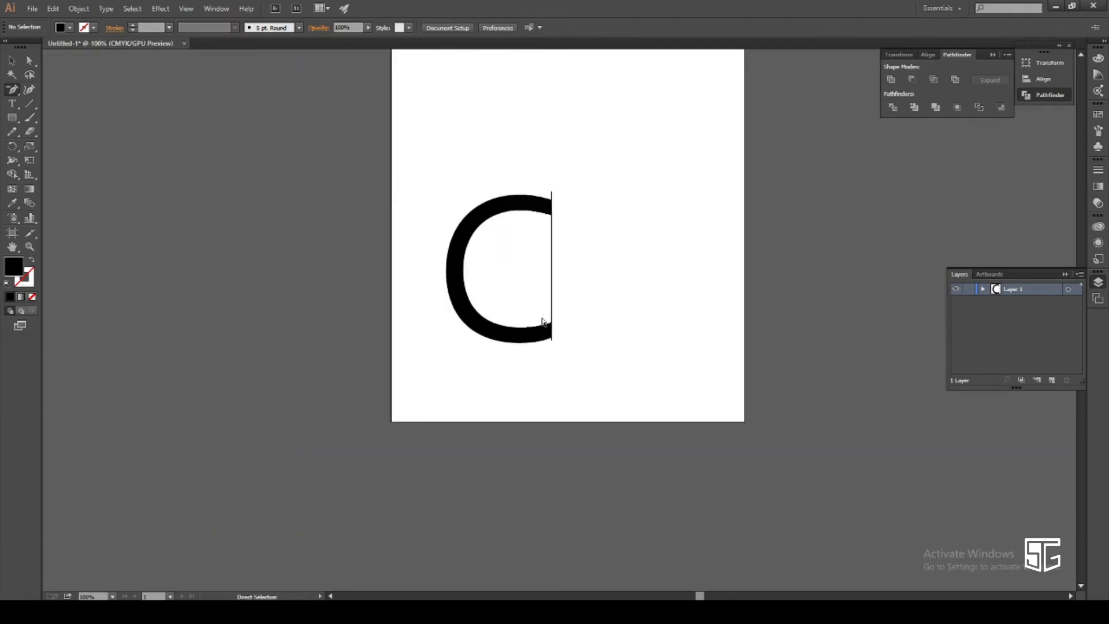
{"action": "key", "text": "ctrl+equal"}
{"action": "scroll", "coordinate": [542, 321], "scroll_direction": "up", "scroll_amount": 3}
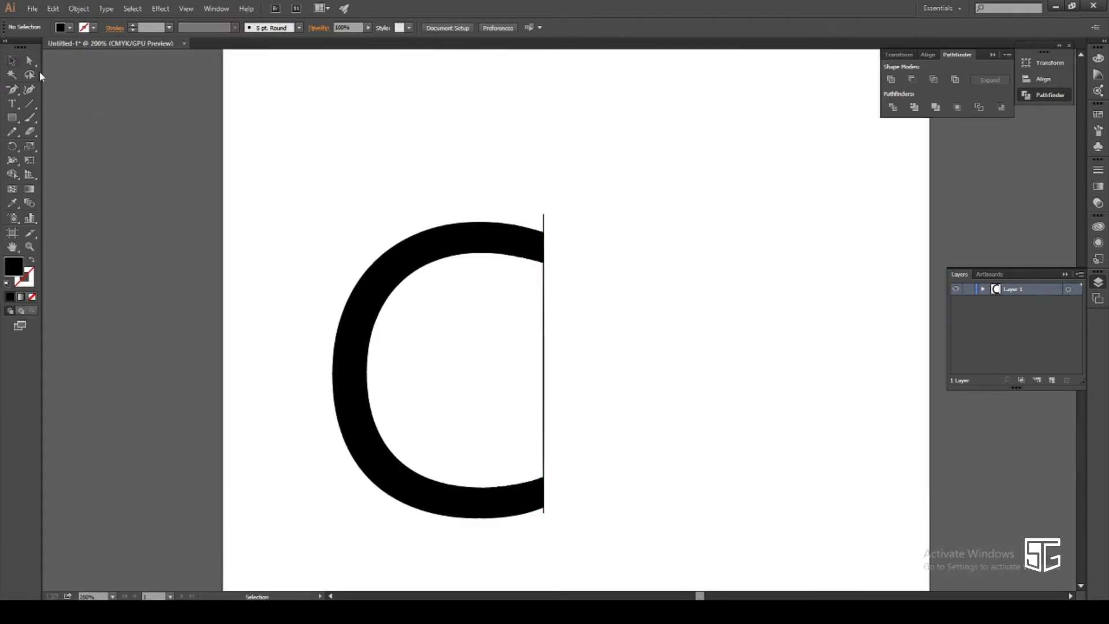
{"action": "left_click", "coordinate": [470, 249]}
{"action": "key", "text": "a"}
{"action": "left_click_drag", "start_coordinate": [536, 243], "coordinate": [518, 245]}
{"action": "left_click", "coordinate": [12, 61]}
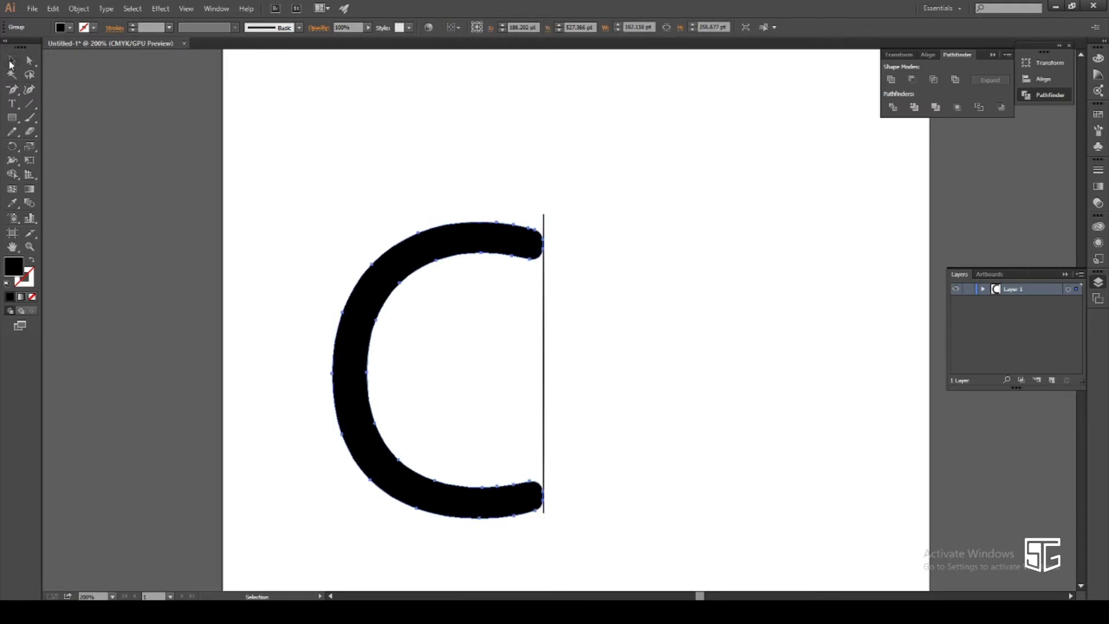
Remove the vertical guide line and scale the letter C down to about a quarter of its size.
{"action": "left_click", "coordinate": [326, 81]}
{"action": "left_click_drag", "start_coordinate": [544, 419], "coordinate": [664, 420]}
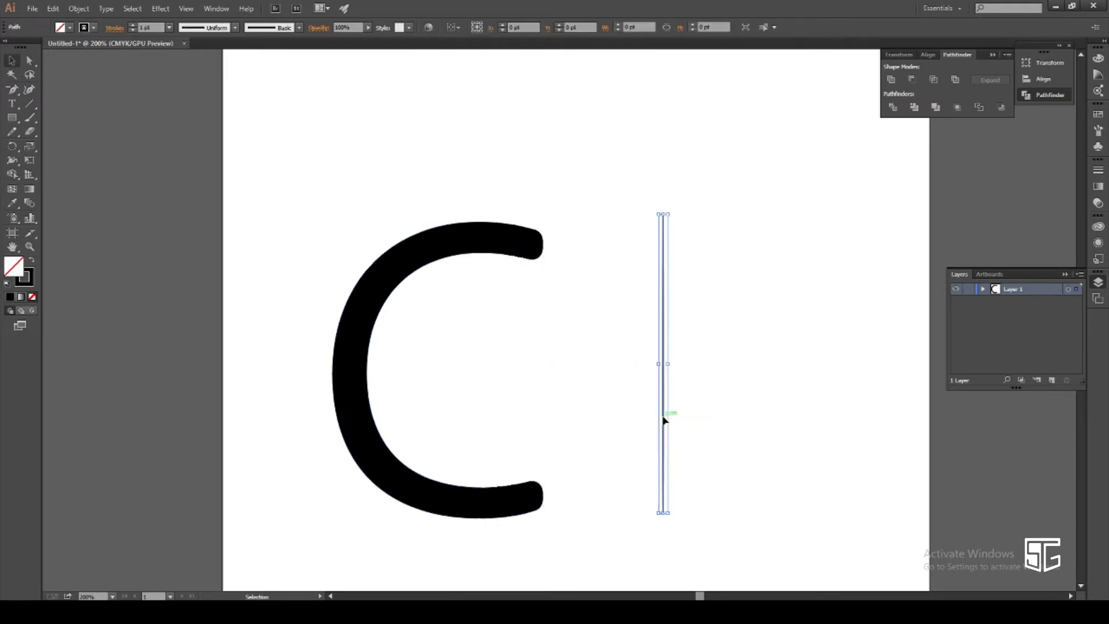
{"action": "left_click_drag", "start_coordinate": [425, 248], "coordinate": [333, 149]}
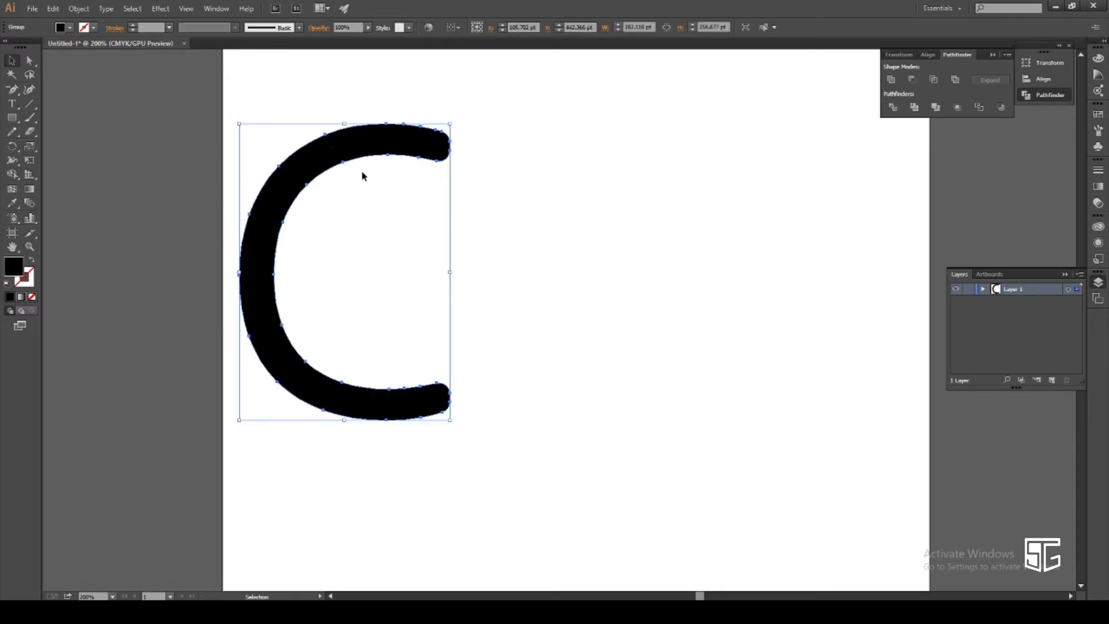
{"action": "left_click_drag", "start_coordinate": [450, 123], "coordinate": [384, 236]}
{"action": "left_click", "coordinate": [450, 260]}
{"action": "scroll", "coordinate": [427, 258], "scroll_direction": "down", "scroll_amount": 1}
{"action": "scroll", "coordinate": [427, 261], "scroll_direction": "up", "scroll_amount": 2}
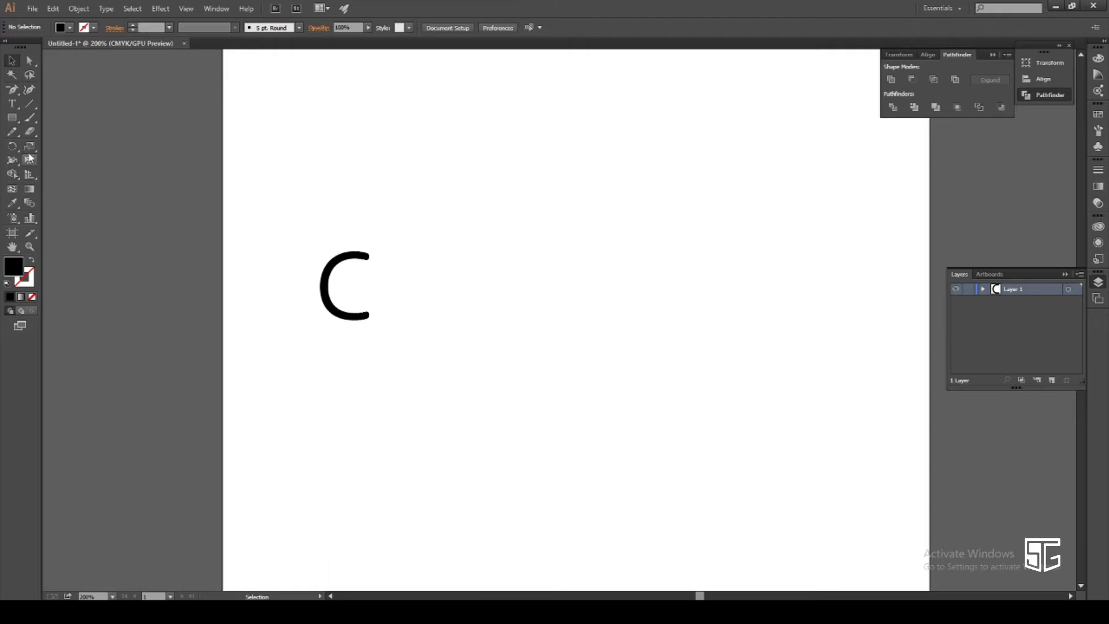
{"action": "left_click", "coordinate": [11, 103]}
{"action": "left_click", "coordinate": [490, 304]}
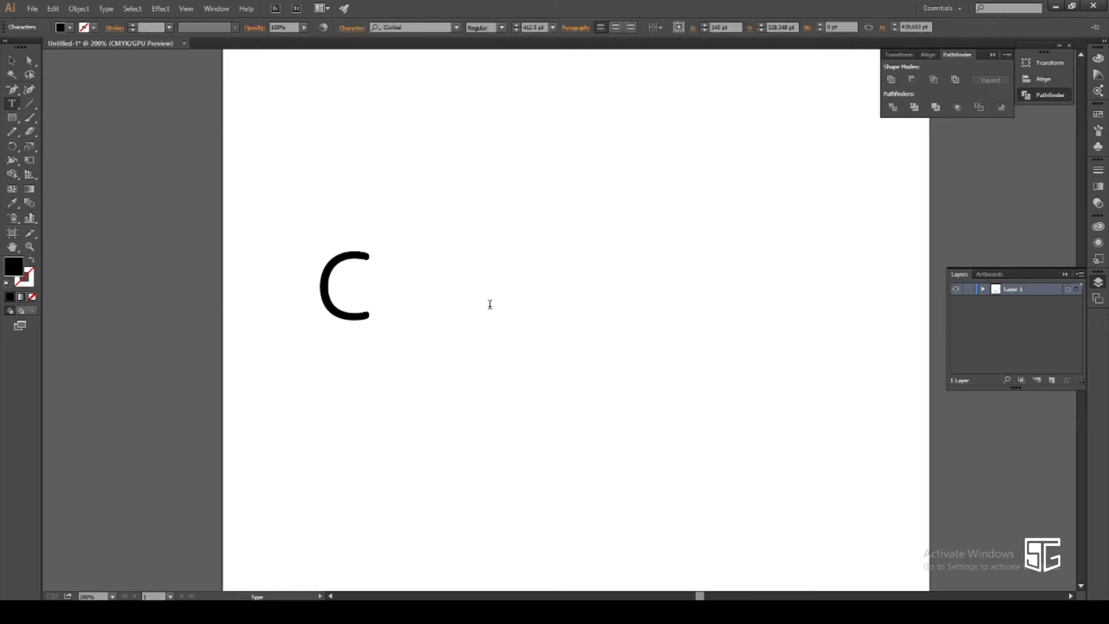
{"action": "type", "text": "O"}
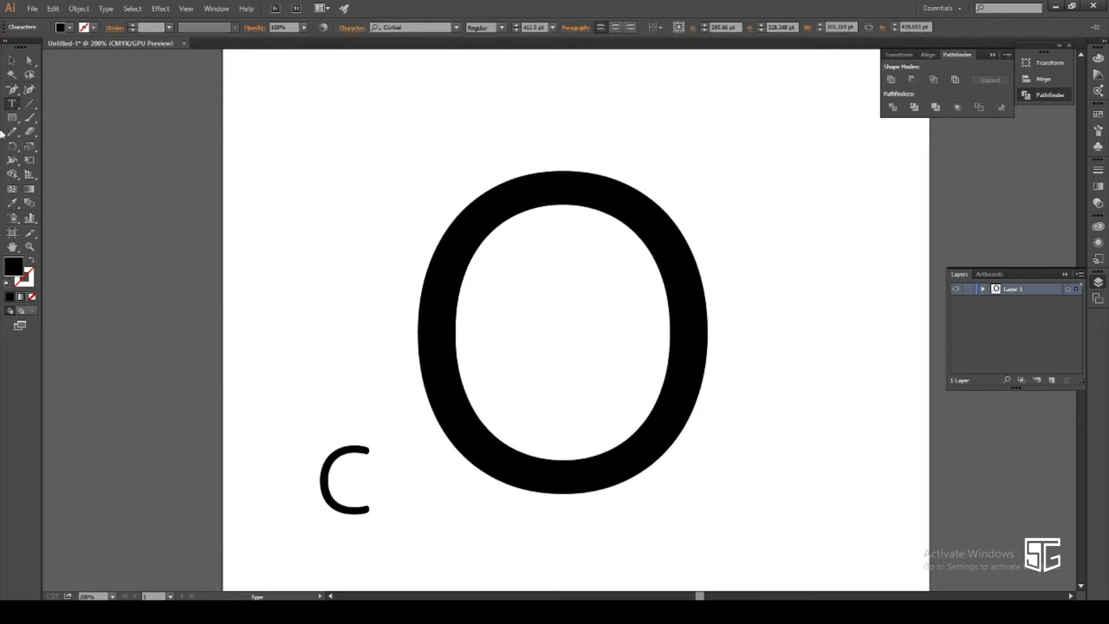
{"action": "left_click", "coordinate": [11, 60]}
{"action": "key", "text": "ctrl+z"}
{"action": "scroll", "coordinate": [373, 211], "scroll_direction": "down", "scroll_amount": 2}
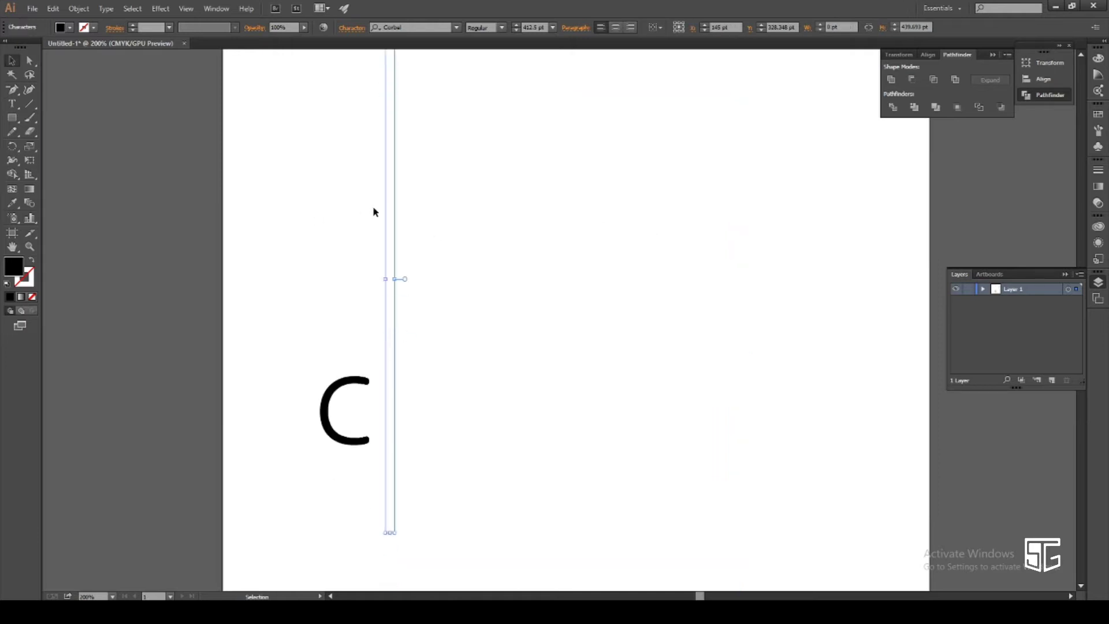
{"action": "scroll", "coordinate": [373, 212], "scroll_direction": "down", "scroll_amount": 2}
{"action": "left_click", "coordinate": [543, 221]}
Draw a circle about 59 pt in diameter just right of the C, with no fill and a 6 pt black stroke.
{"action": "left_click_drag", "start_coordinate": [15, 122], "coordinate": [58, 144]}
{"action": "left_click_drag", "start_coordinate": [382, 329], "coordinate": [420, 391]}
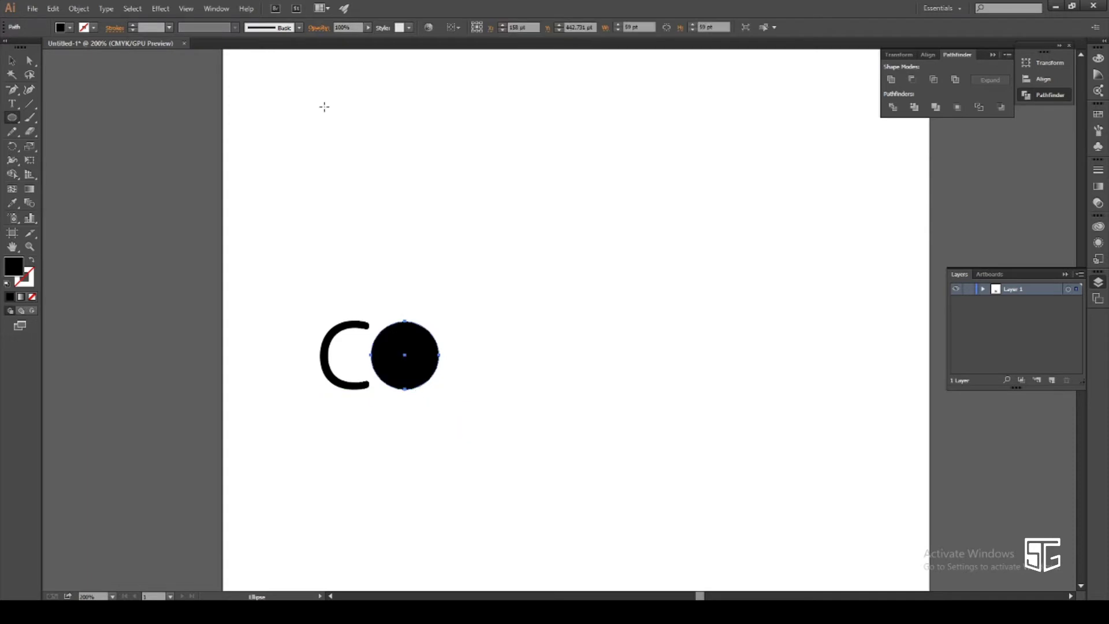
{"action": "left_click", "coordinate": [64, 27]}
{"action": "left_click", "coordinate": [8, 46]}
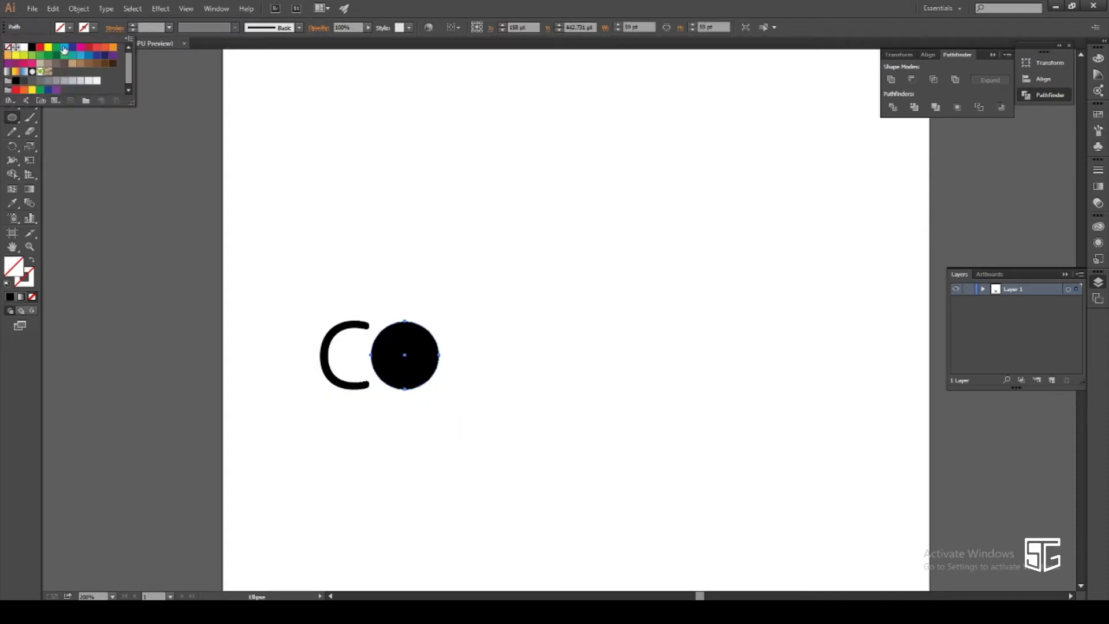
{"action": "left_click", "coordinate": [132, 26]}
{"action": "left_click", "coordinate": [131, 25]}
{"action": "left_click", "coordinate": [132, 25]}
{"action": "left_click", "coordinate": [131, 25]}
{"action": "left_click", "coordinate": [133, 30]}
{"action": "left_click", "coordinate": [132, 30]}
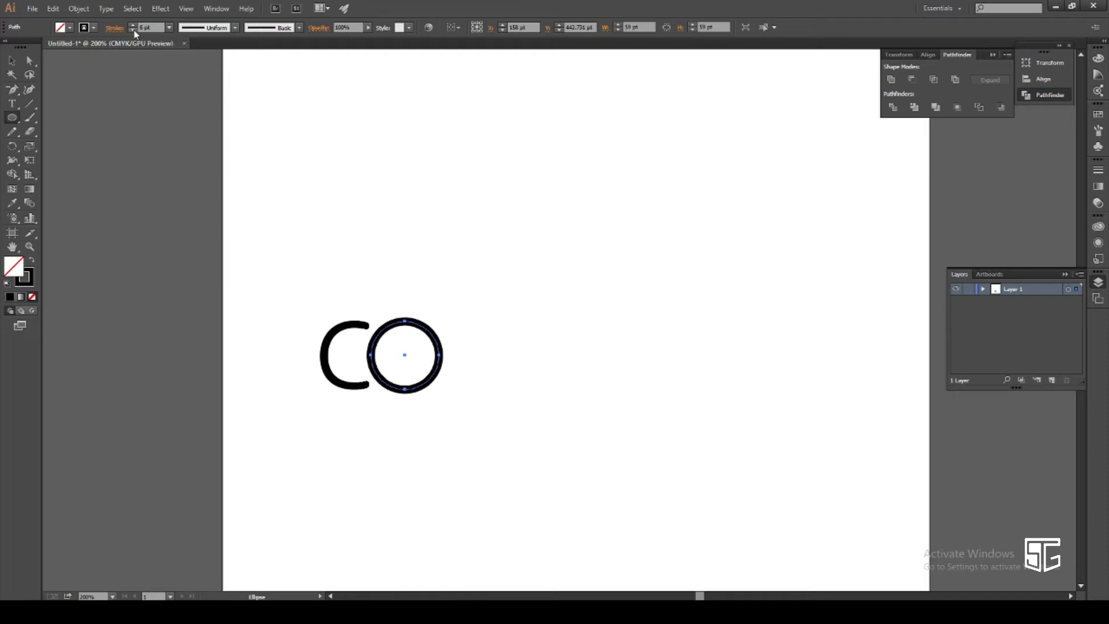
Scale the circle down so it sits beside the C as the letter O with a thinner outline.
{"action": "left_click", "coordinate": [17, 66]}
{"action": "left_click_drag", "start_coordinate": [439, 322], "coordinate": [429, 364]}
{"action": "left_click", "coordinate": [490, 328]}
{"action": "left_click", "coordinate": [473, 359]}
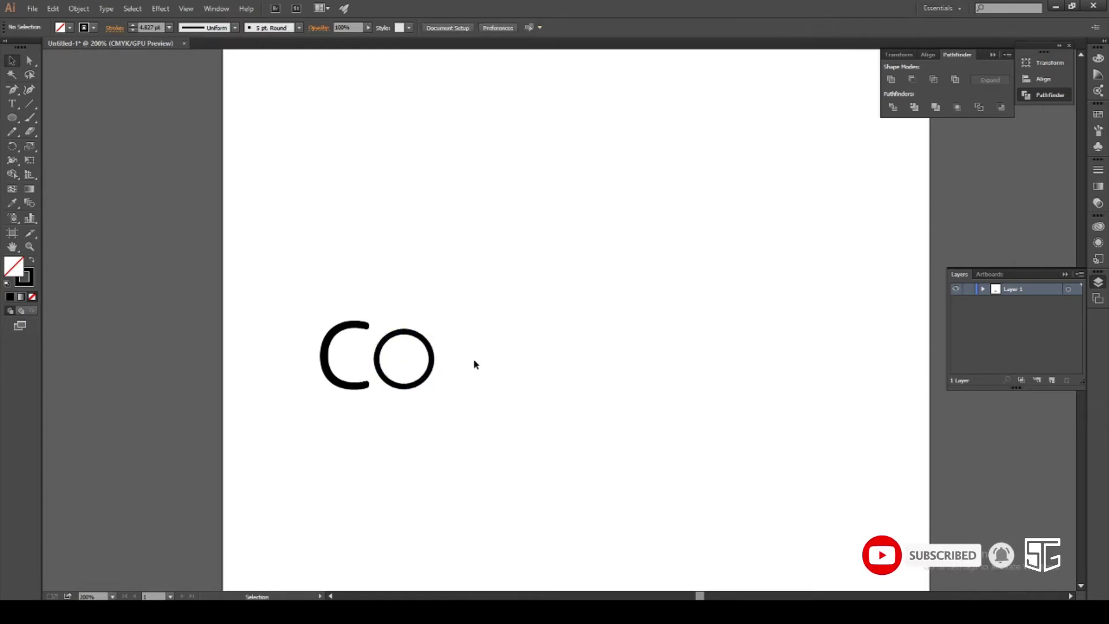
Enlarge the circular O slightly so its size comes closer to the C.
{"action": "key", "text": "ctrl+plus"}
{"action": "key", "text": "ctrl+t"}
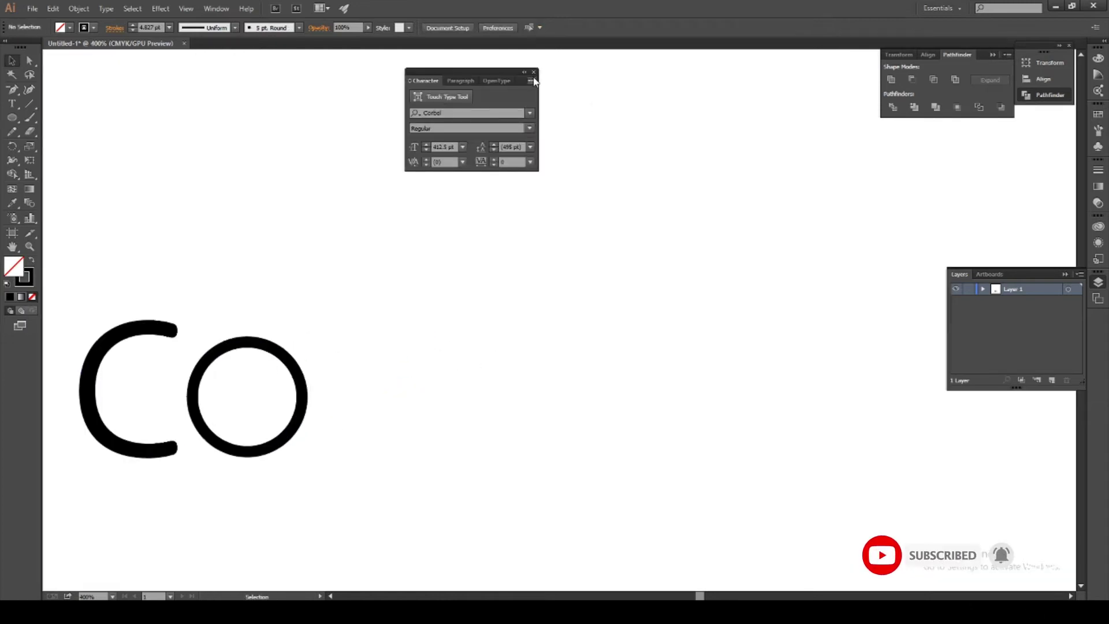
{"action": "left_click", "coordinate": [533, 72]}
{"action": "left_click", "coordinate": [288, 358]}
{"action": "left_click_drag", "start_coordinate": [301, 342], "coordinate": [309, 335]}
{"action": "left_click", "coordinate": [366, 361]}
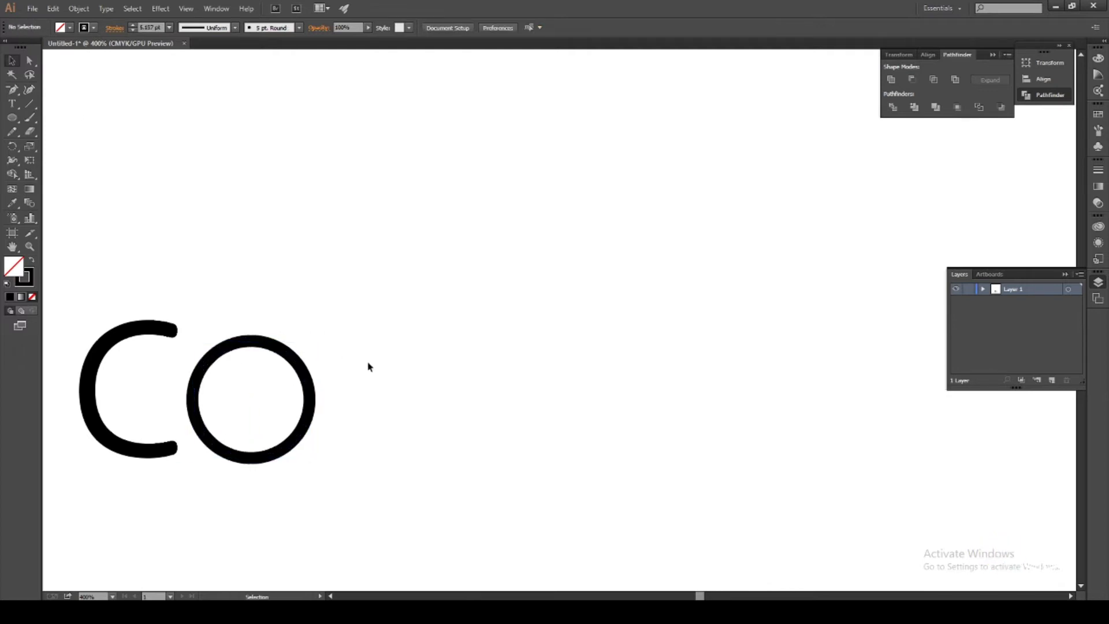
Add a text letter F in Corbel Regular at 412.5 pt and place it to the right of the O.
{"action": "key", "text": "ctrl+minus"}
{"action": "key", "text": "ctrl+minus"}
{"action": "key", "text": "ctrl+minus"}
{"action": "left_click_drag", "start_coordinate": [467, 344], "coordinate": [466, 346]}
{"action": "left_click", "coordinate": [486, 342]}
{"action": "scroll", "coordinate": [547, 396], "scroll_direction": "down", "scroll_amount": 3}
{"action": "scroll", "coordinate": [546, 396], "scroll_direction": "up", "scroll_amount": 3}
{"action": "left_click", "coordinate": [12, 104]}
{"action": "left_click", "coordinate": [484, 372]}
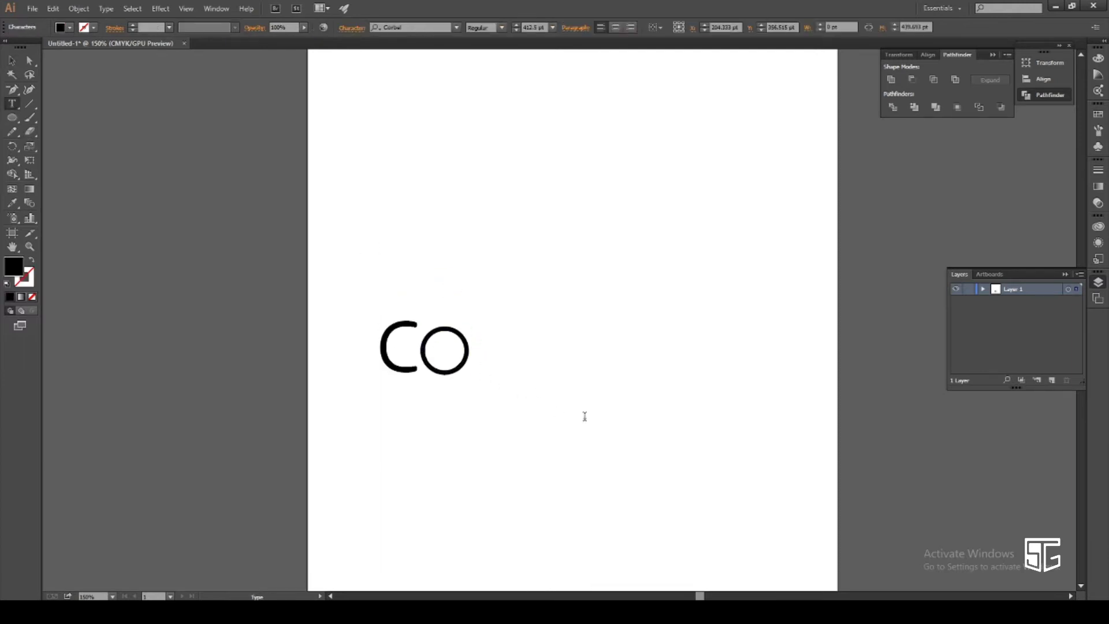
{"action": "type", "text": "F"}
{"action": "key", "text": "Escape"}
{"action": "left_click_drag", "start_coordinate": [539, 187], "coordinate": [539, 296]}
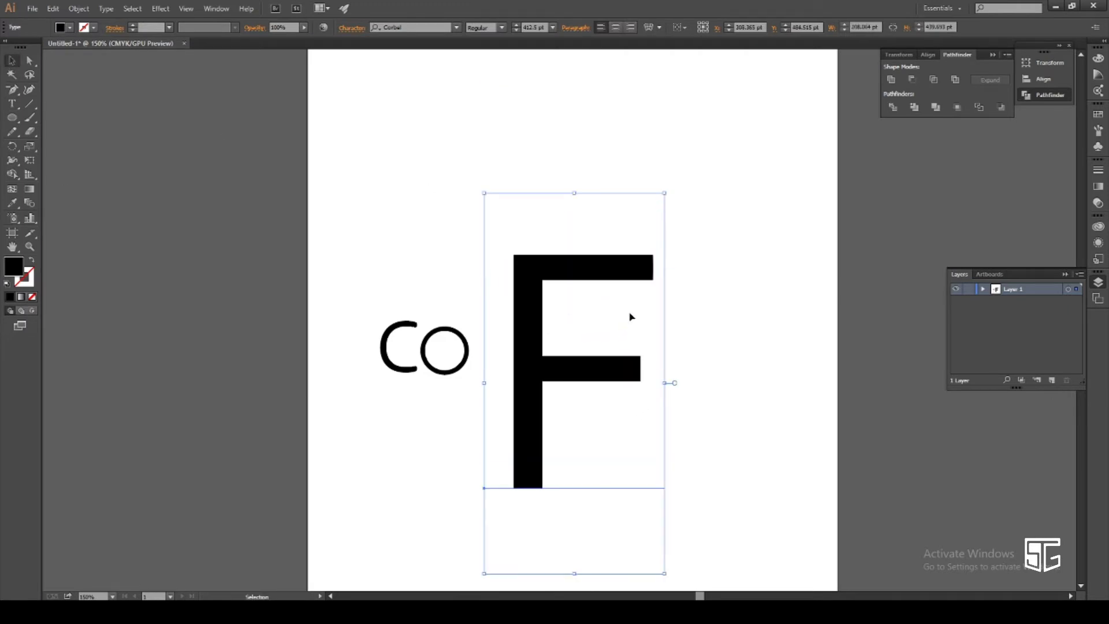
Expand the letter F into an editable shape, with Object and Fill included.
{"action": "left_click", "coordinate": [725, 320]}
{"action": "scroll", "coordinate": [723, 316], "scroll_direction": "down", "scroll_amount": 2}
{"action": "scroll", "coordinate": [722, 314], "scroll_direction": "up", "scroll_amount": 2}
{"action": "scroll", "coordinate": [563, 298], "scroll_direction": "down", "scroll_amount": 1}
{"action": "left_click", "coordinate": [538, 280]}
{"action": "scroll", "coordinate": [702, 273], "scroll_direction": "up", "scroll_amount": 1}
{"action": "scroll", "coordinate": [699, 282], "scroll_direction": "down", "scroll_amount": 1}
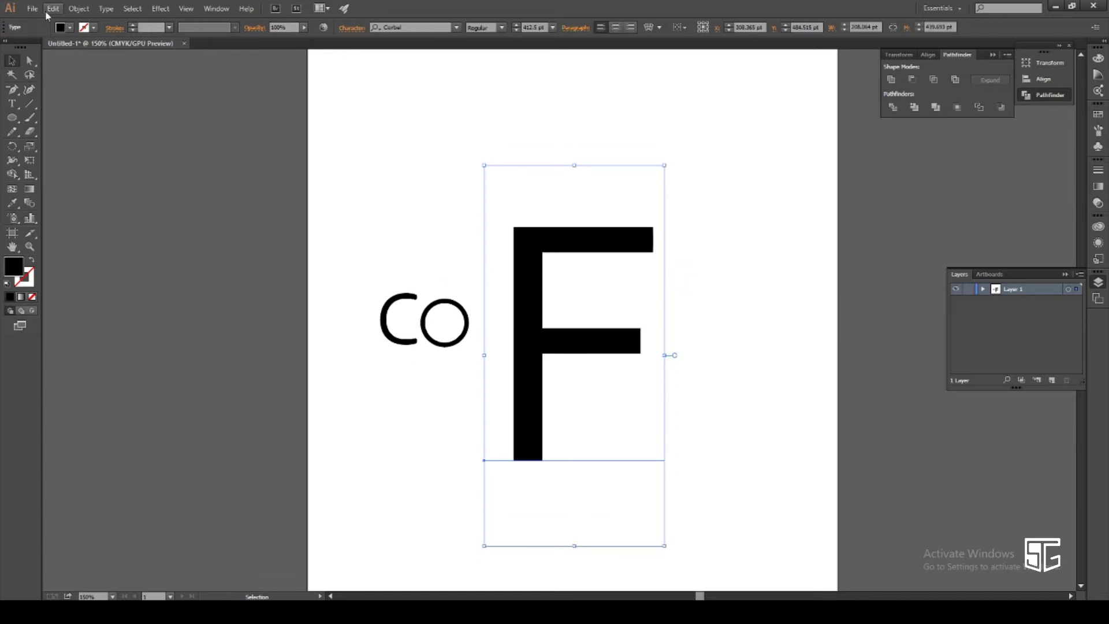
{"action": "left_click", "coordinate": [79, 8]}
{"action": "left_click", "coordinate": [141, 129]}
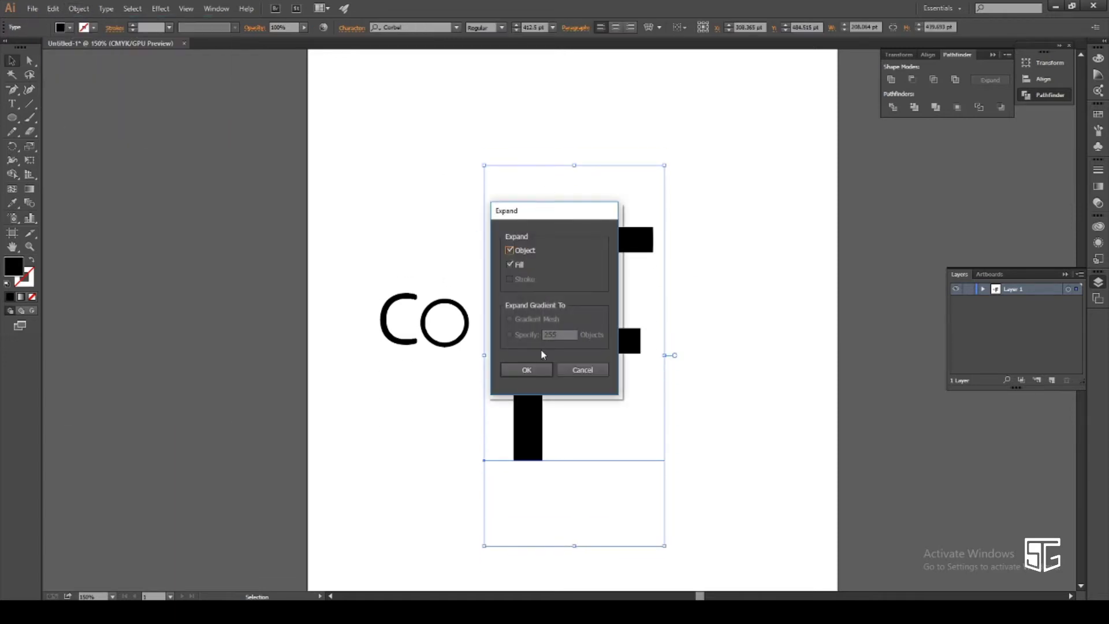
{"action": "left_click", "coordinate": [526, 370]}
Fully round the outer ends of the F's upper and middle arms.
{"action": "left_click", "coordinate": [29, 61]}
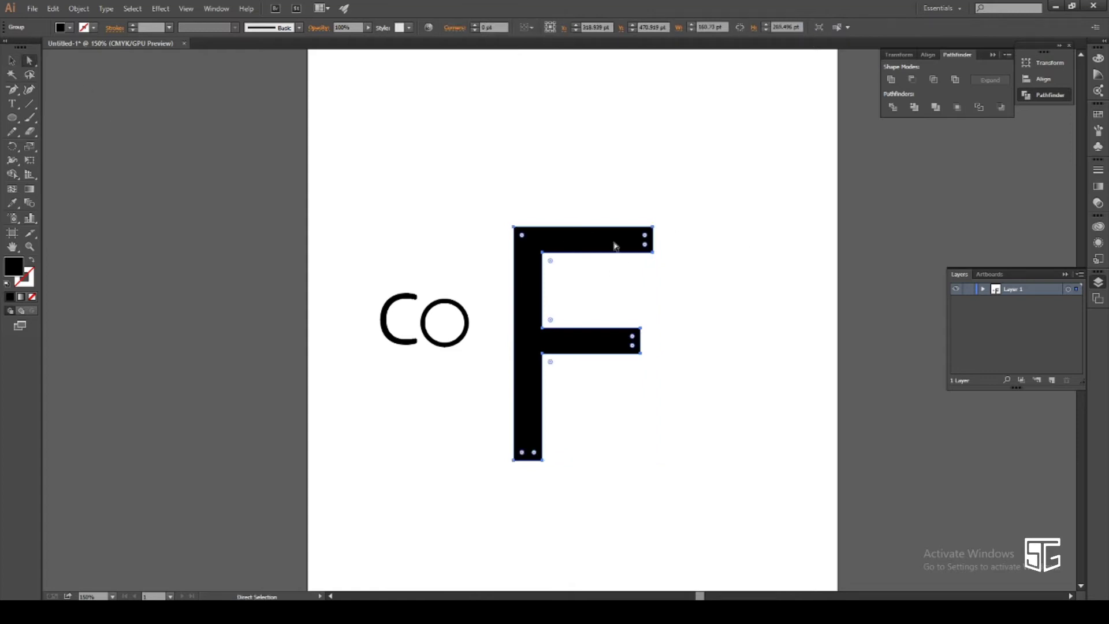
{"action": "mouse_move", "coordinate": [640, 238]}
{"action": "left_mouse_down"}
{"action": "mouse_move", "coordinate": [687, 240]}
{"action": "mouse_move", "coordinate": [661, 305]}
{"action": "mouse_move", "coordinate": [678, 446]}
{"action": "mouse_move", "coordinate": [634, 242]}
{"action": "left_mouse_up"}
{"action": "left_click", "coordinate": [689, 250]}
{"action": "left_click_drag", "start_coordinate": [633, 340], "coordinate": [630, 340]}
{"action": "left_click", "coordinate": [737, 336]}
{"action": "scroll", "coordinate": [739, 337], "scroll_direction": "down", "scroll_amount": 2}
{"action": "scroll", "coordinate": [739, 337], "scroll_direction": "up", "scroll_amount": 1}
{"action": "scroll", "coordinate": [736, 334], "scroll_direction": "up", "scroll_amount": 1}
{"action": "scroll", "coordinate": [729, 326], "scroll_direction": "down", "scroll_amount": 2}
Round the F's upper-left outer corner.
{"action": "left_click", "coordinate": [519, 178]}
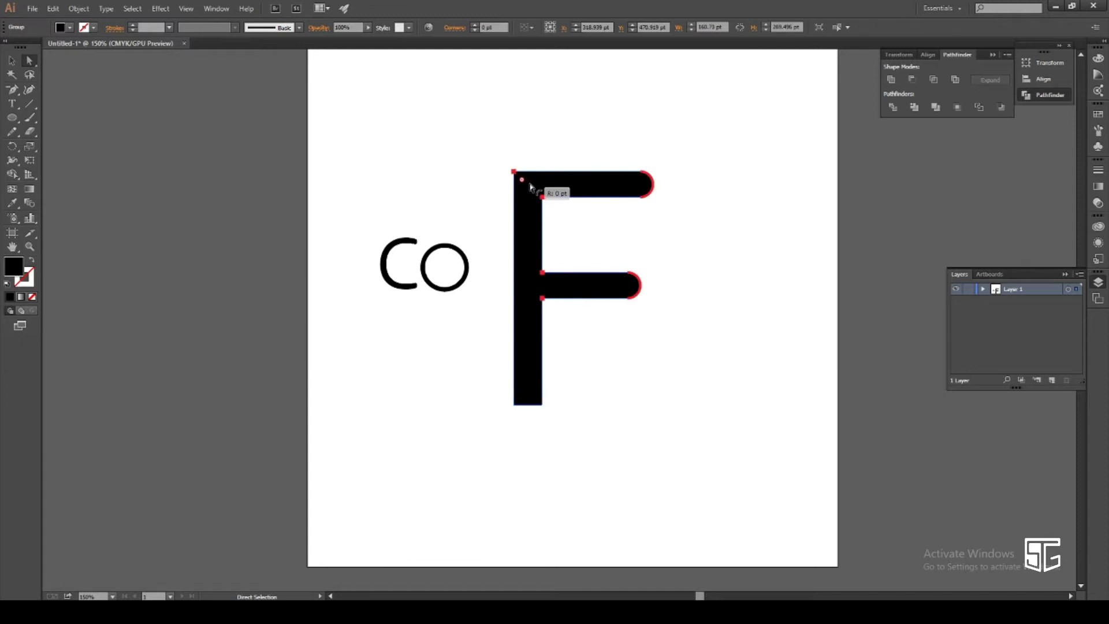
{"action": "mouse_move", "coordinate": [530, 187]}
{"action": "left_mouse_down"}
{"action": "mouse_move", "coordinate": [519, 179]}
{"action": "mouse_move", "coordinate": [532, 188]}
{"action": "left_mouse_up"}
{"action": "left_click", "coordinate": [670, 251]}
{"action": "scroll", "coordinate": [574, 272], "scroll_direction": "down", "scroll_amount": 1}
Narrow the F's stem to the thickness of its arms by nudging the four anchor points on its right edge left.
{"action": "left_click", "coordinate": [529, 224]}
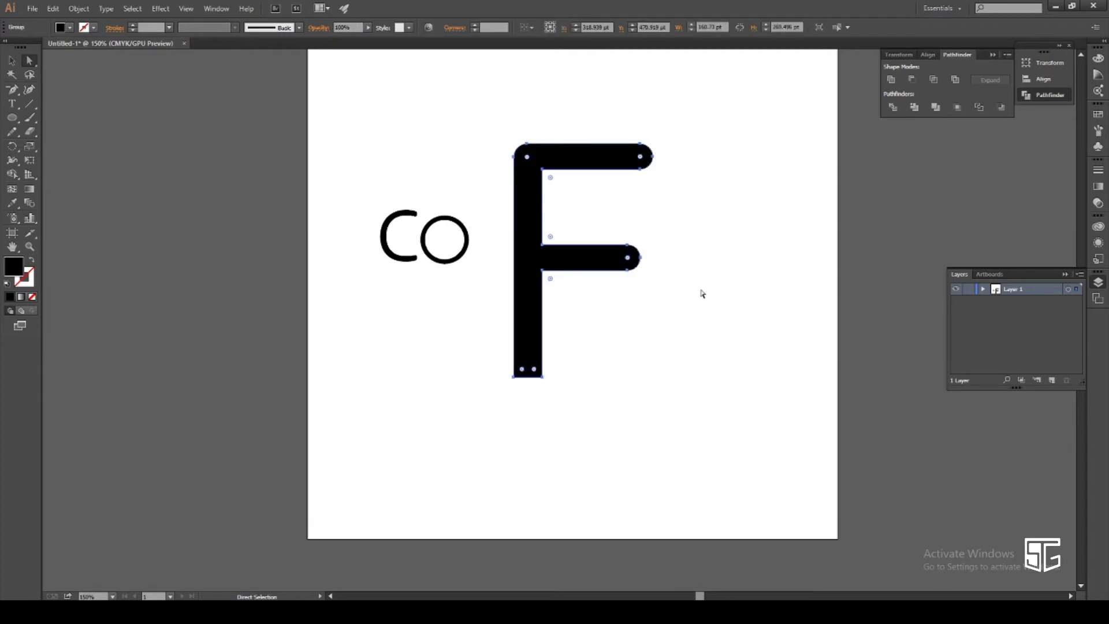
{"action": "key", "text": "ctrl+="}
{"action": "key", "text": "ctrl+="}
{"action": "left_click_drag", "start_coordinate": [800, 340], "coordinate": [782, 523]}
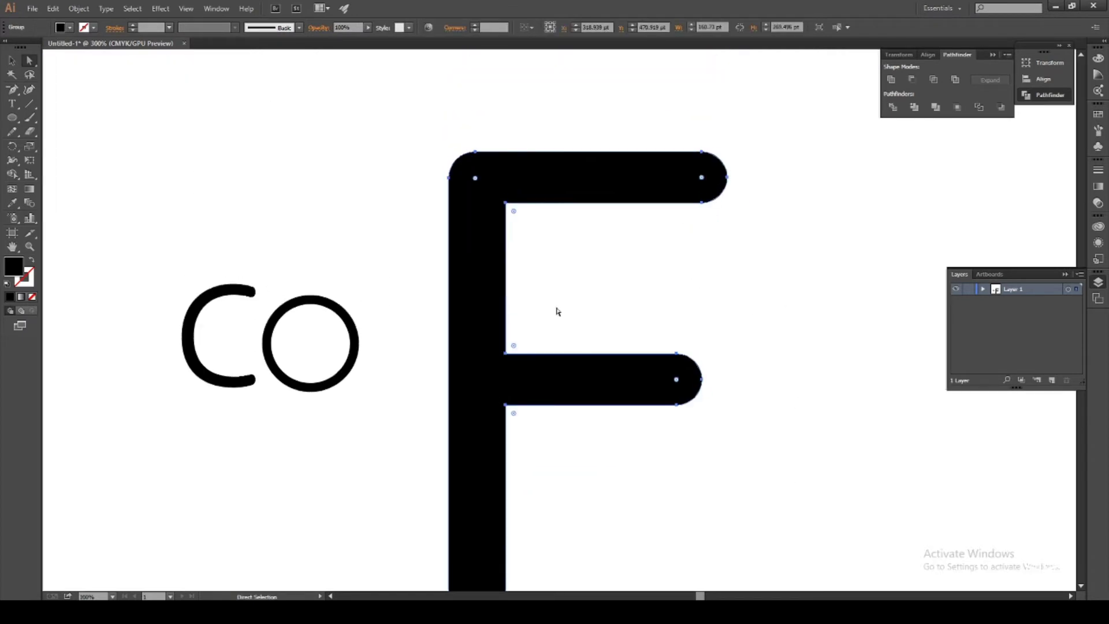
{"action": "scroll", "coordinate": [480, 231], "scroll_direction": "down", "scroll_amount": 1}
{"action": "scroll", "coordinate": [481, 231], "scroll_direction": "down", "scroll_amount": 2}
{"action": "left_click", "coordinate": [506, 120]}
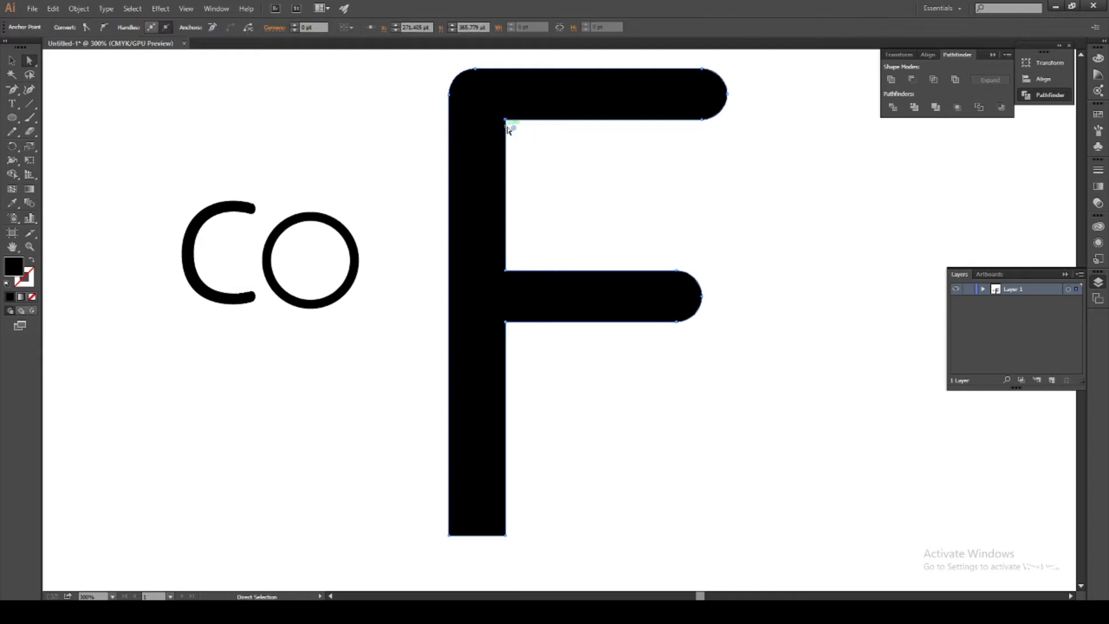
{"action": "left_click", "coordinate": [506, 271], "text": "shift"}
{"action": "left_click", "coordinate": [506, 322], "text": "shift"}
{"action": "left_click", "coordinate": [505, 536], "text": "shift"}
{"action": "key", "text": "Left"}
{"action": "key", "text": "Left"}
{"action": "key", "text": "Left"}
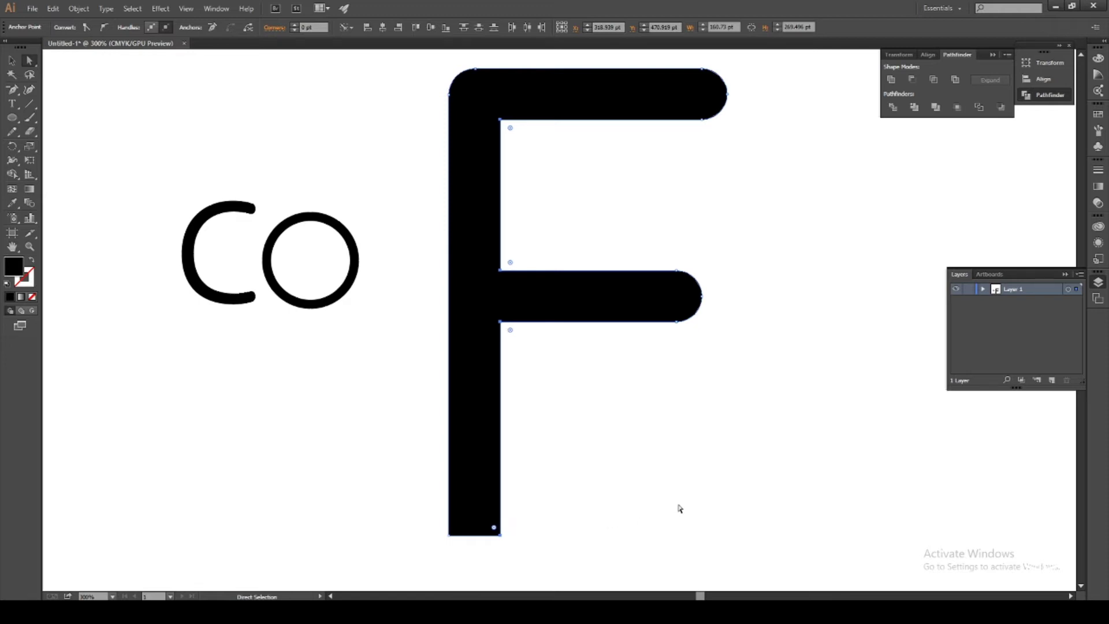
Scale the F down to about a third of its size and place it just right of the O.
{"action": "left_click", "coordinate": [678, 508]}
{"action": "scroll", "coordinate": [679, 508], "scroll_direction": "up", "scroll_amount": 3}
{"action": "scroll", "coordinate": [680, 508], "scroll_direction": "down", "scroll_amount": 3}
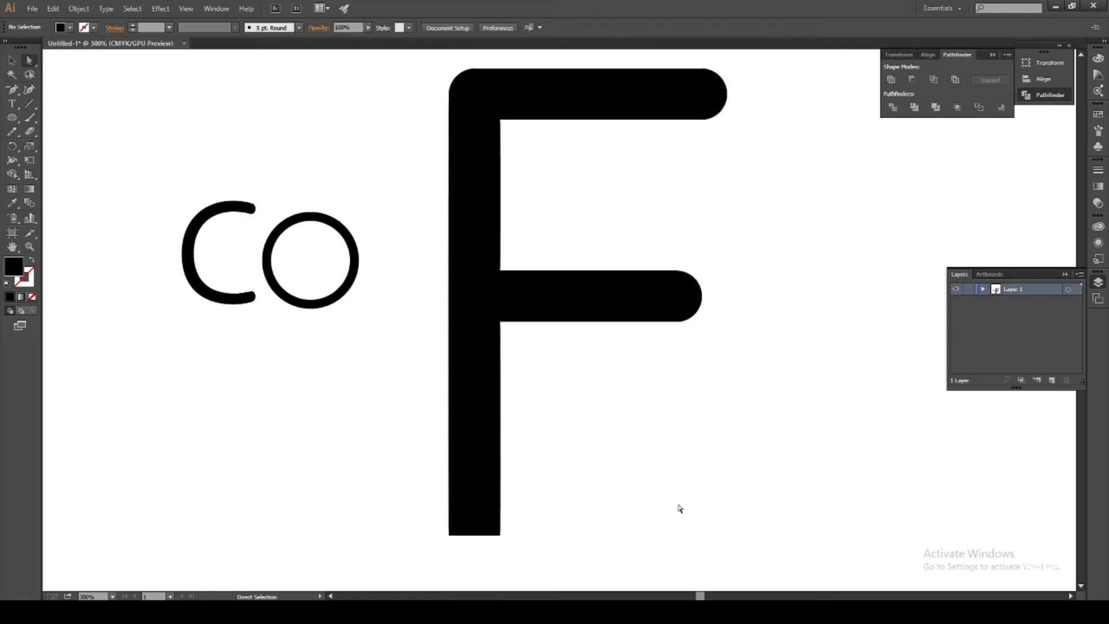
{"action": "scroll", "coordinate": [680, 509], "scroll_direction": "up", "scroll_amount": 3}
{"action": "scroll", "coordinate": [679, 508], "scroll_direction": "down", "scroll_amount": 2}
{"action": "left_click", "coordinate": [502, 337]}
{"action": "left_click", "coordinate": [12, 60]}
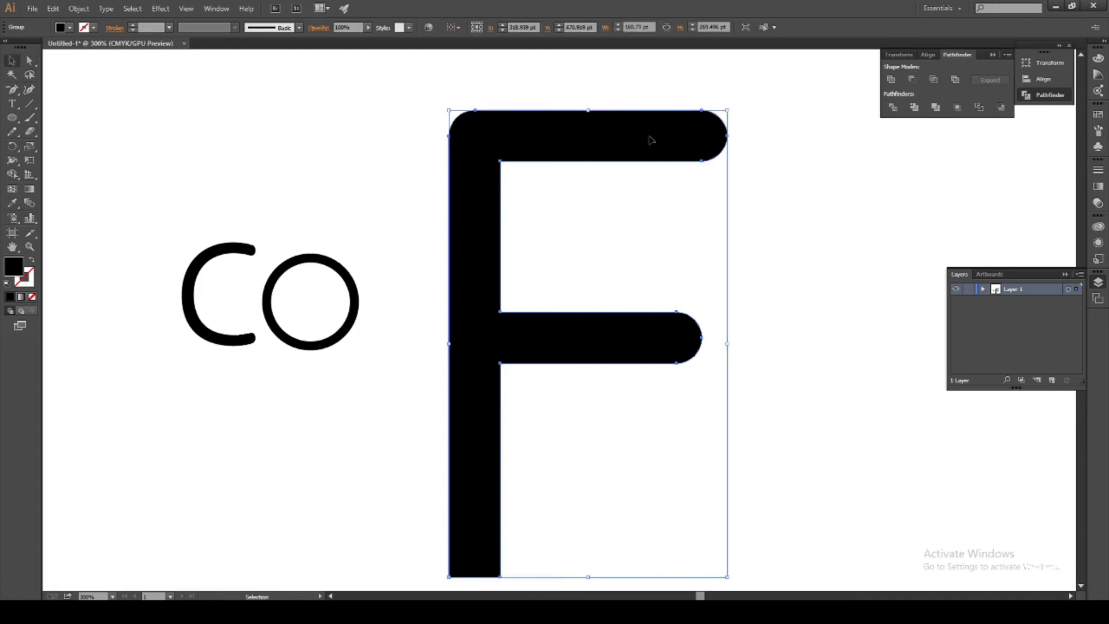
{"action": "left_click_drag", "start_coordinate": [730, 114], "coordinate": [635, 264]}
{"action": "left_click_drag", "start_coordinate": [549, 299], "coordinate": [392, 269]}
{"action": "left_click", "coordinate": [460, 325]}
Draw a narrow black vertical rectangle as the stem of the letter i and place it just right of the F.
{"action": "left_click", "coordinate": [11, 104]}
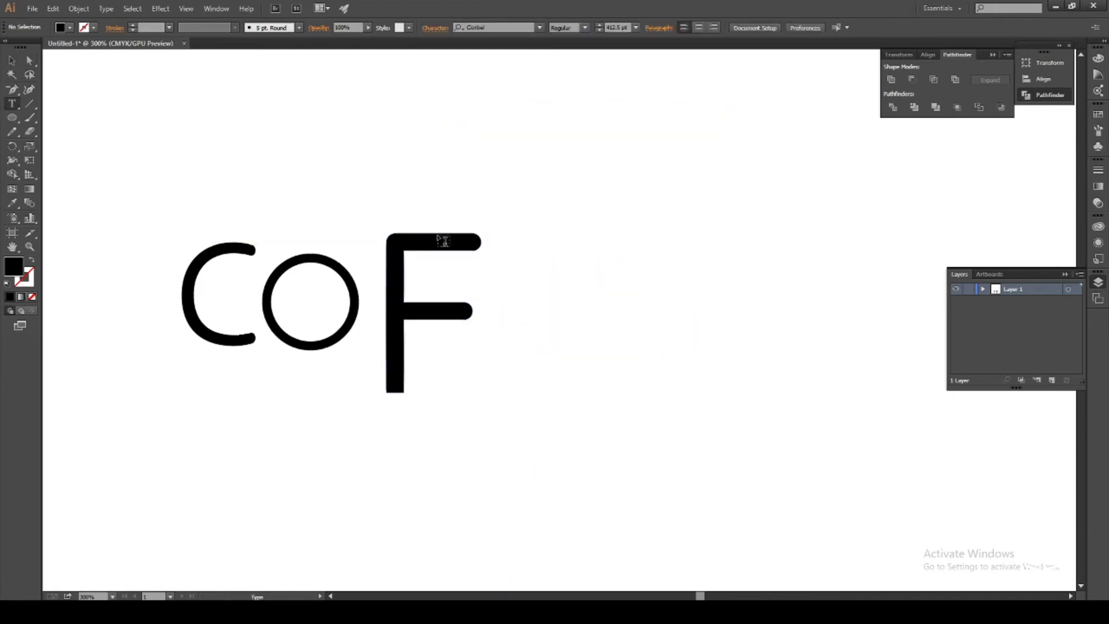
{"action": "left_click", "coordinate": [670, 362]}
{"action": "left_click_drag", "start_coordinate": [11, 117], "coordinate": [48, 119]}
{"action": "mouse_move", "coordinate": [600, 265]}
{"action": "left_mouse_down"}
{"action": "mouse_move", "coordinate": [621, 380]}
{"action": "mouse_move", "coordinate": [604, 426]}
{"action": "mouse_move", "coordinate": [617, 393]}
{"action": "mouse_move", "coordinate": [621, 404]}
{"action": "left_mouse_up"}
{"action": "left_click", "coordinate": [14, 61]}
{"action": "left_click", "coordinate": [469, 485]}
{"action": "left_click_drag", "start_coordinate": [619, 330], "coordinate": [503, 295]}
{"action": "left_click", "coordinate": [580, 333]}
{"action": "left_click", "coordinate": [590, 334]}
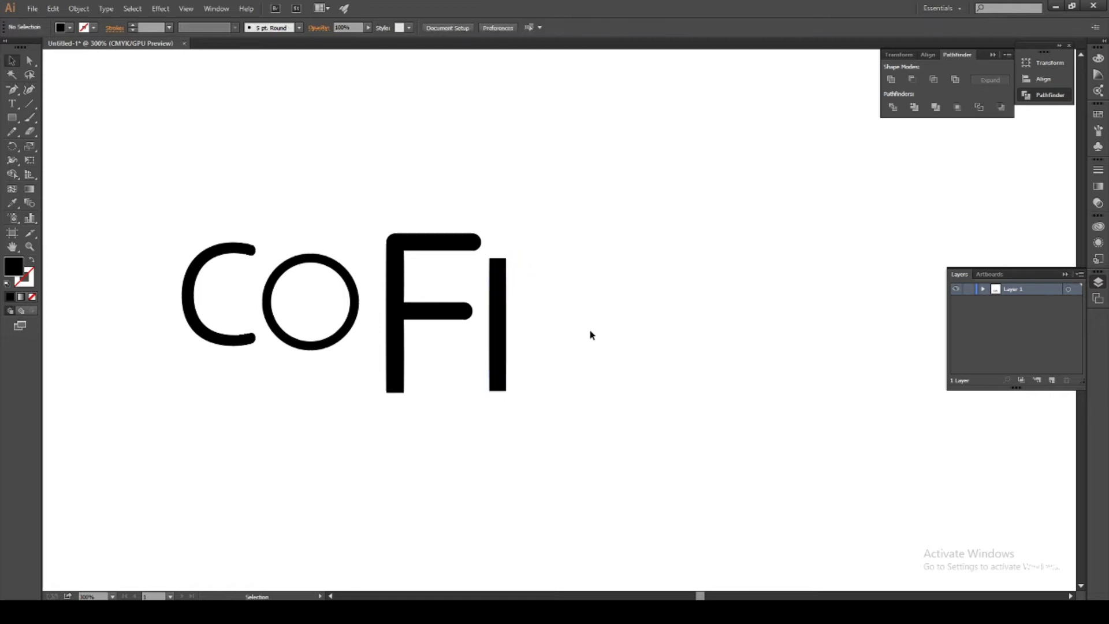
Draw a small black circle above the stem as the dot of the i.
{"action": "scroll", "coordinate": [589, 331], "scroll_direction": "down", "scroll_amount": 3}
{"action": "scroll", "coordinate": [520, 308], "scroll_direction": "up", "scroll_amount": 4}
{"action": "left_click_drag", "start_coordinate": [11, 118], "coordinate": [57, 145]}
{"action": "left_click_drag", "start_coordinate": [498, 203], "coordinate": [501, 237]}
{"action": "key", "text": "v"}
{"action": "left_click", "coordinate": [534, 222]}
{"action": "left_click", "coordinate": [598, 236]}
Add a capital L as Corbel text right of the i and scale it down to about half size.
{"action": "scroll", "coordinate": [598, 237], "scroll_direction": "down", "scroll_amount": 5}
{"action": "scroll", "coordinate": [587, 252], "scroll_direction": "up", "scroll_amount": 4}
{"action": "scroll", "coordinate": [587, 252], "scroll_direction": "down", "scroll_amount": 3}
{"action": "key", "text": "t"}
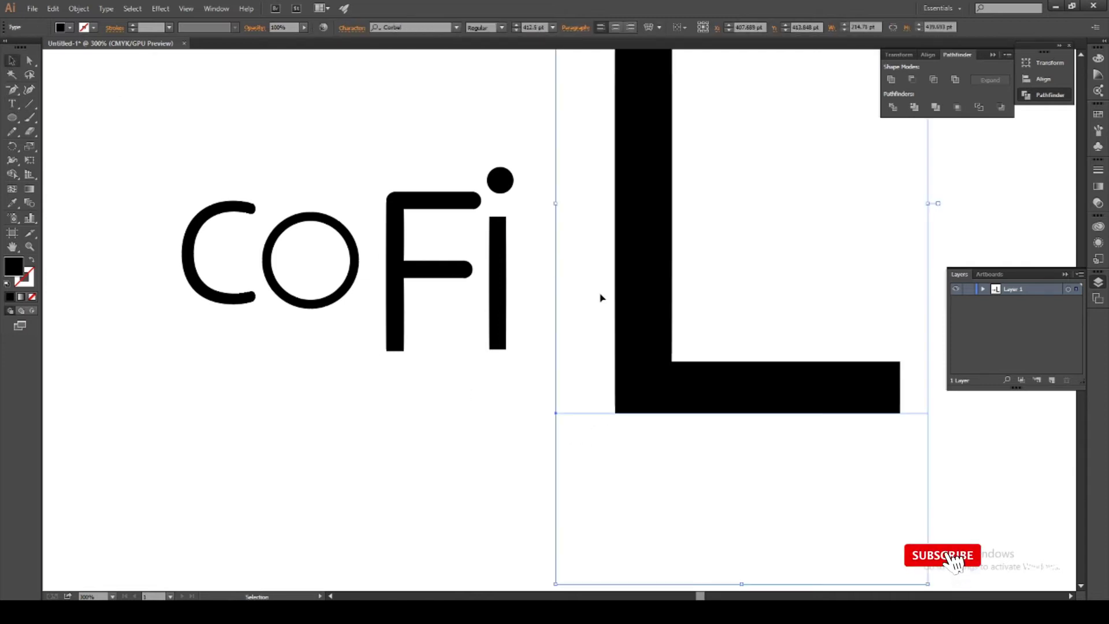
{"action": "key", "text": "ctrl+1"}
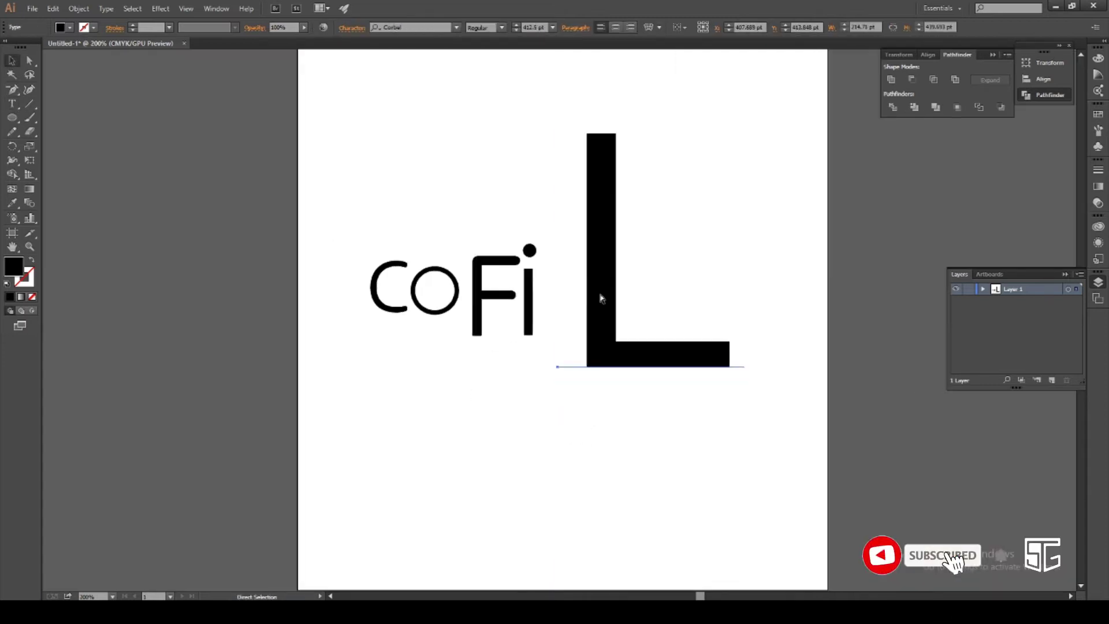
{"action": "left_click", "coordinate": [593, 304]}
{"action": "left_click_drag", "start_coordinate": [684, 153], "coordinate": [659, 211]}
{"action": "left_click", "coordinate": [695, 230]}
Expand the letter L into an editable shape, with Object and Fill included.
{"action": "key", "text": "ctrl+plus"}
{"action": "key", "text": "ctrl+plus"}
{"action": "key", "text": "ctrl+plus"}
{"action": "left_click_drag", "start_coordinate": [678, 290], "coordinate": [433, 425]}
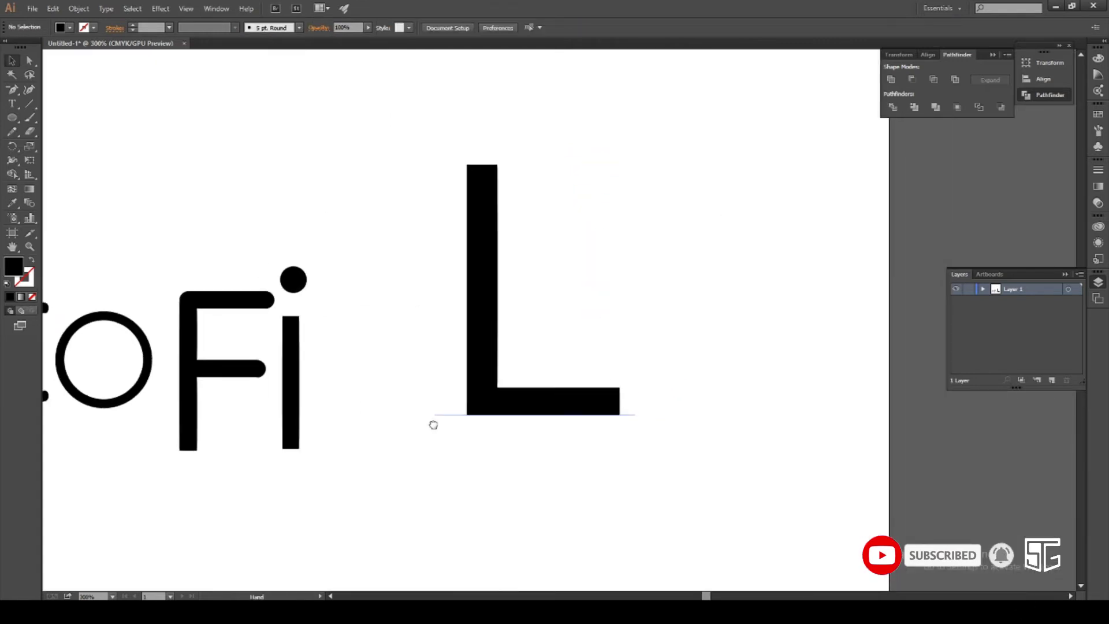
{"action": "key", "text": "ctrl+plus"}
{"action": "left_click", "coordinate": [477, 205]}
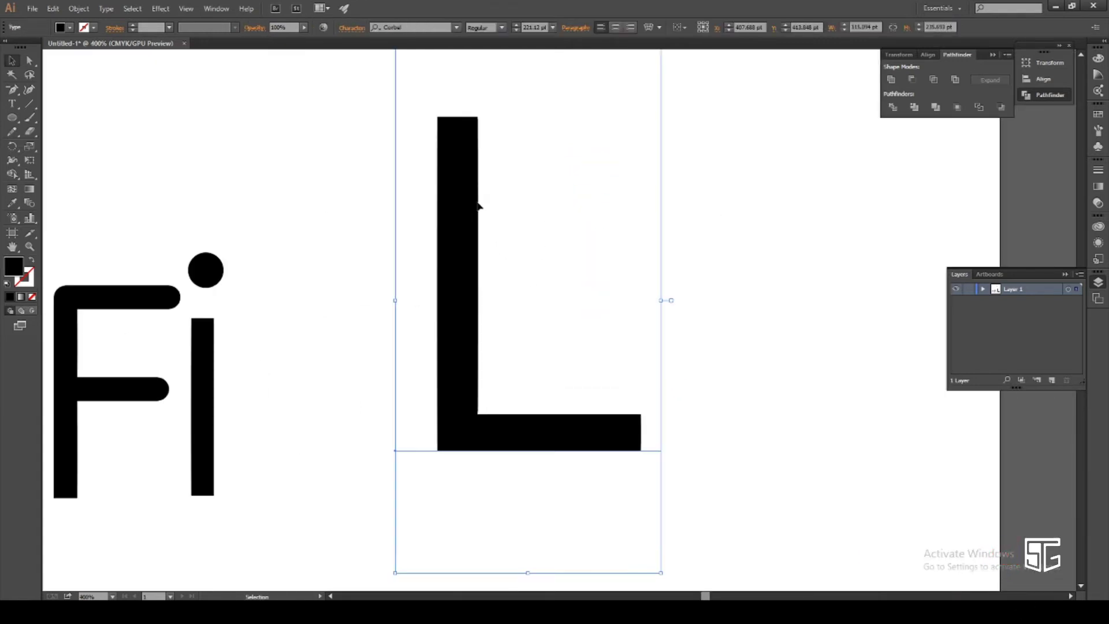
{"action": "left_click", "coordinate": [79, 8]}
{"action": "left_click", "coordinate": [115, 133]}
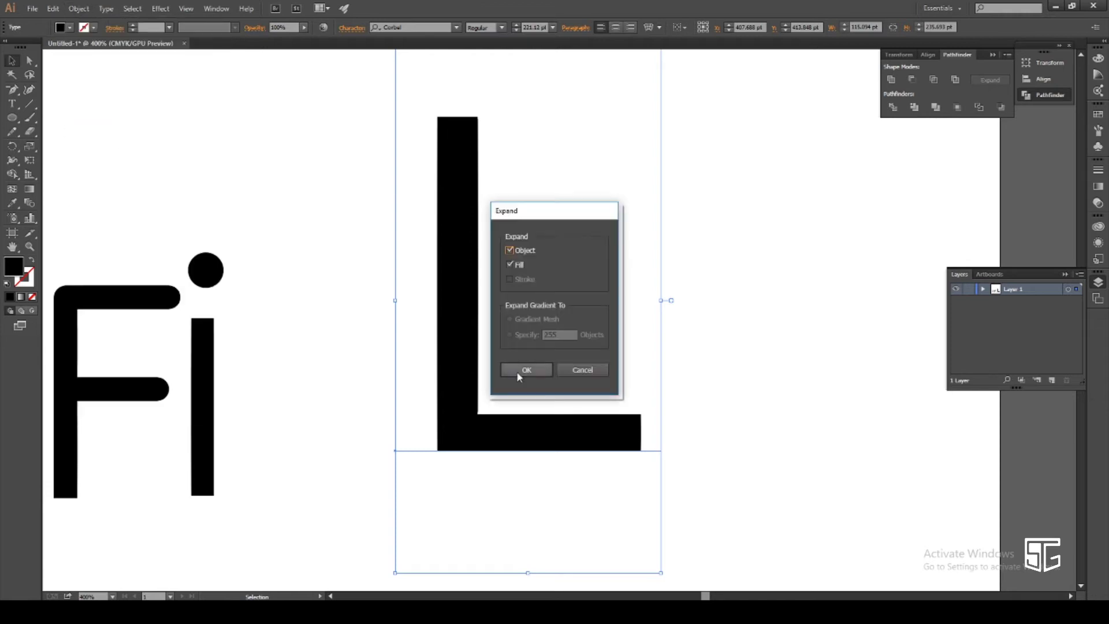
{"action": "left_click", "coordinate": [516, 371]}
Fully round the top end of the L's stem and the outer end of its foot.
{"action": "left_click", "coordinate": [29, 61]}
{"action": "left_click_drag", "start_coordinate": [408, 103], "coordinate": [577, 158]}
{"action": "left_click_drag", "start_coordinate": [445, 124], "coordinate": [445, 141]}
{"action": "left_click", "coordinate": [681, 338]}
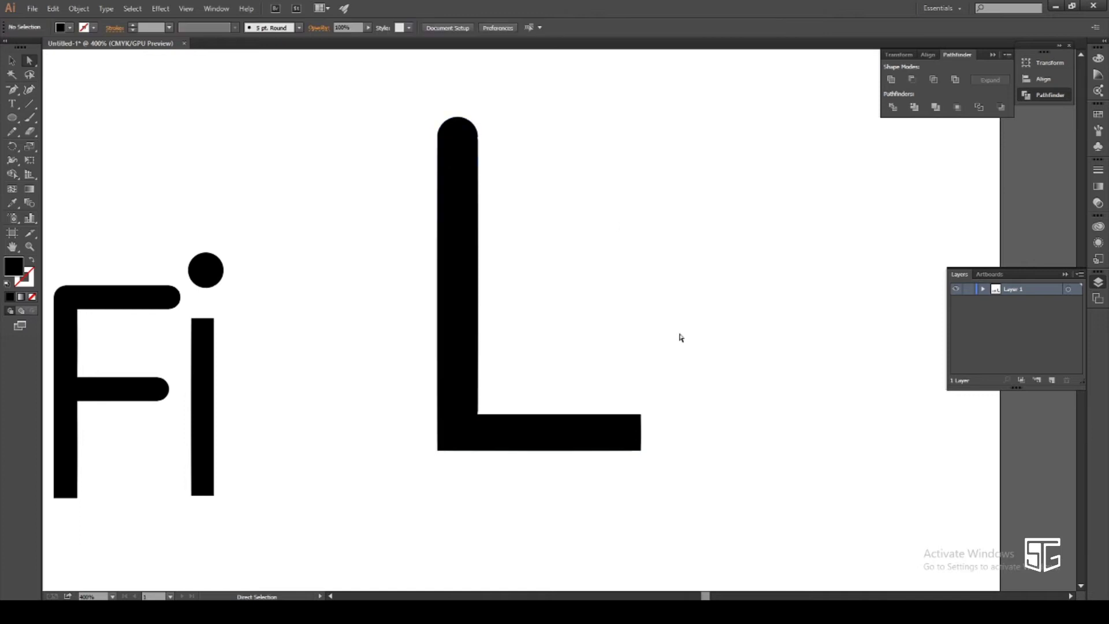
{"action": "left_click_drag", "start_coordinate": [681, 534], "coordinate": [681, 535]}
{"action": "left_click_drag", "start_coordinate": [629, 426], "coordinate": [606, 428]}
{"action": "left_click", "coordinate": [745, 391]}
Move the L next to the i, with its foot resting on the same baseline.
{"action": "scroll", "coordinate": [746, 394], "scroll_direction": "down", "scroll_amount": 1}
{"action": "scroll", "coordinate": [549, 410], "scroll_direction": "up", "scroll_amount": 3}
{"action": "left_click_drag", "start_coordinate": [468, 320], "coordinate": [271, 367]}
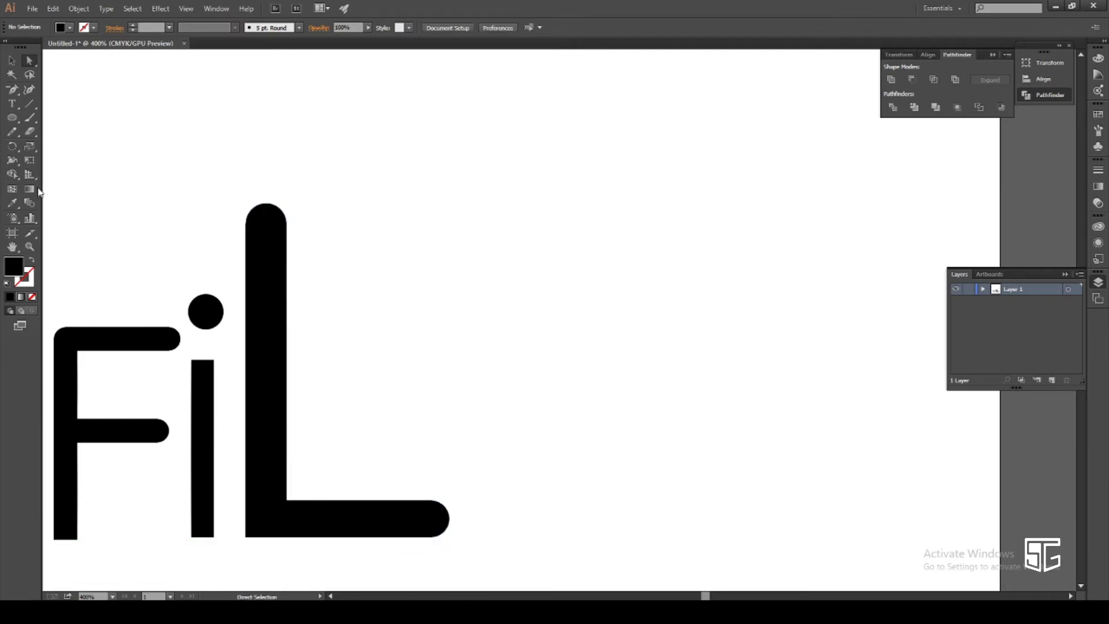
Add a capital E as Corbel text, scale it down and place it right of the L.
{"action": "key", "text": "ctrl+minus"}
{"action": "key", "text": "ctrl+minus"}
{"action": "key", "text": "ctrl+minus"}
{"action": "key", "text": "ctrl+plus"}
{"action": "key", "text": "ctrl+plus"}
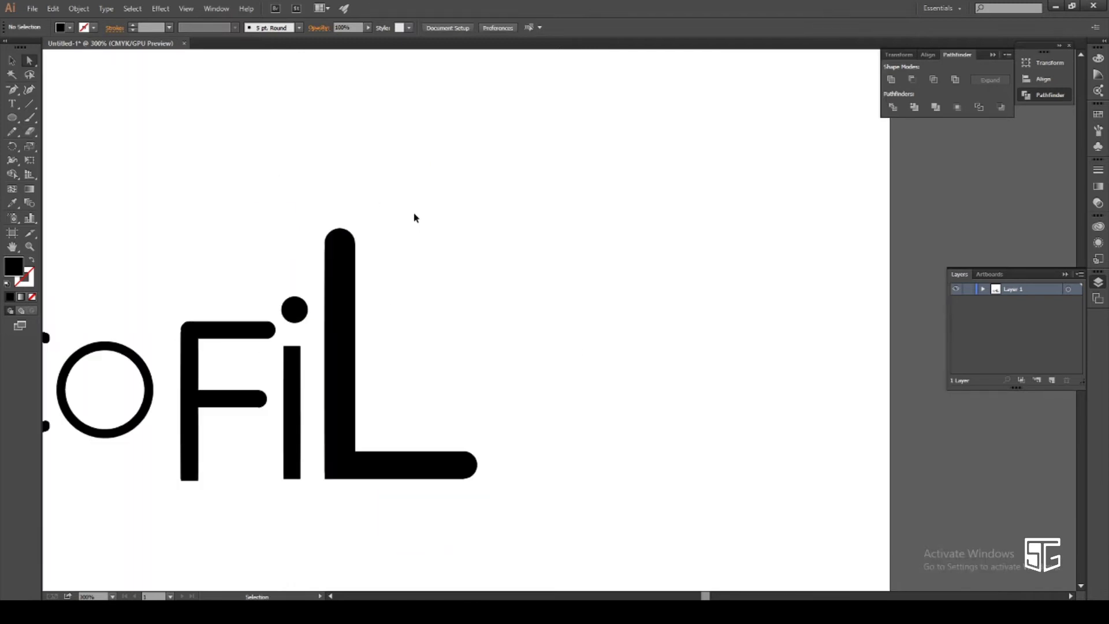
{"action": "scroll", "coordinate": [103, 213], "scroll_direction": "up", "scroll_amount": 1}
{"action": "key", "text": "t"}
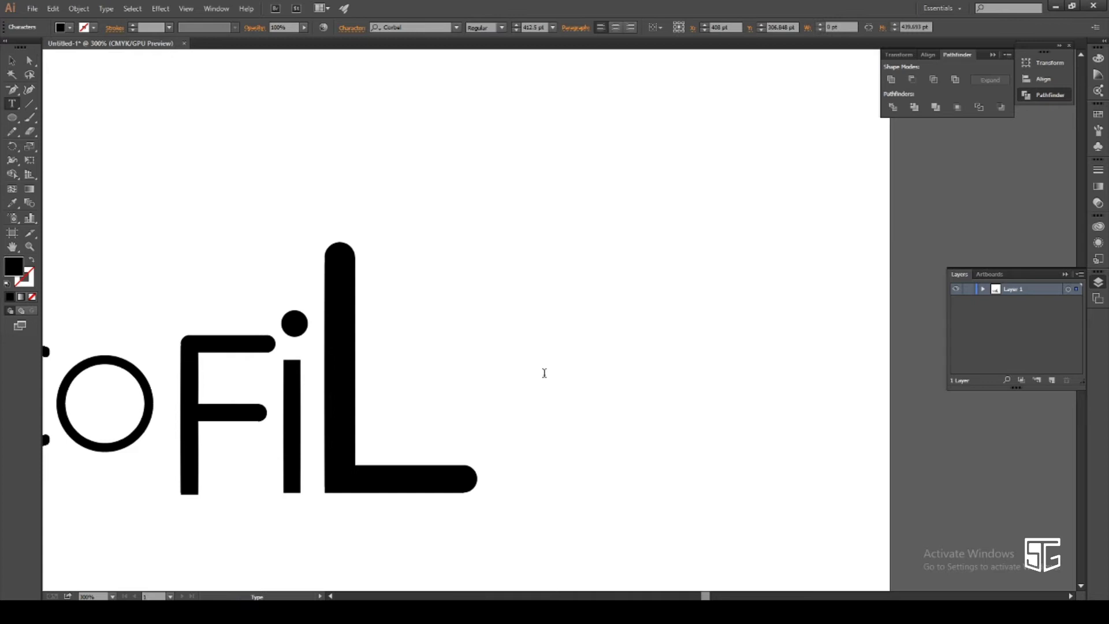
{"action": "left_click", "coordinate": [12, 60]}
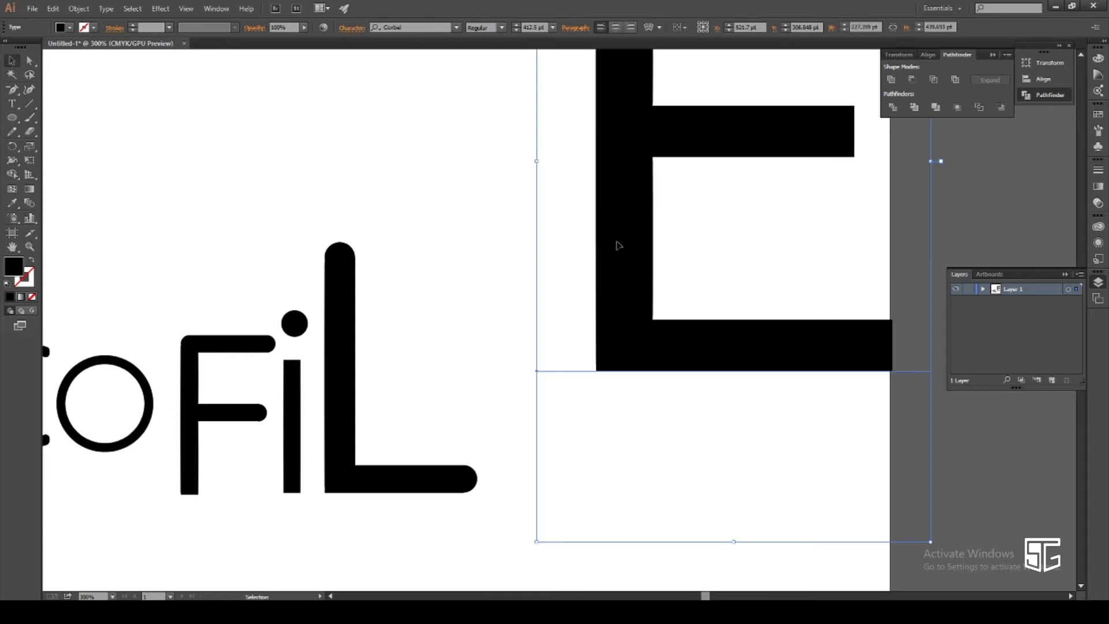
{"action": "left_click_drag", "start_coordinate": [617, 242], "coordinate": [521, 400]}
{"action": "scroll", "coordinate": [860, 524], "scroll_direction": "down", "scroll_amount": 5}
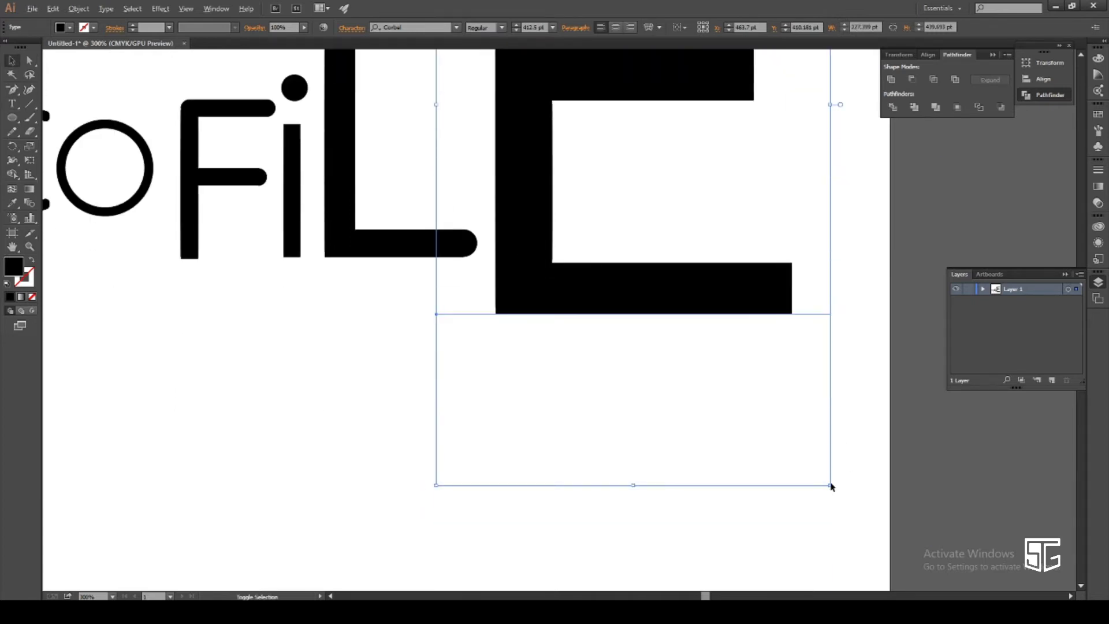
{"action": "left_click_drag", "start_coordinate": [830, 486], "coordinate": [713, 346]}
{"action": "left_click_drag", "start_coordinate": [631, 185], "coordinate": [604, 281]}
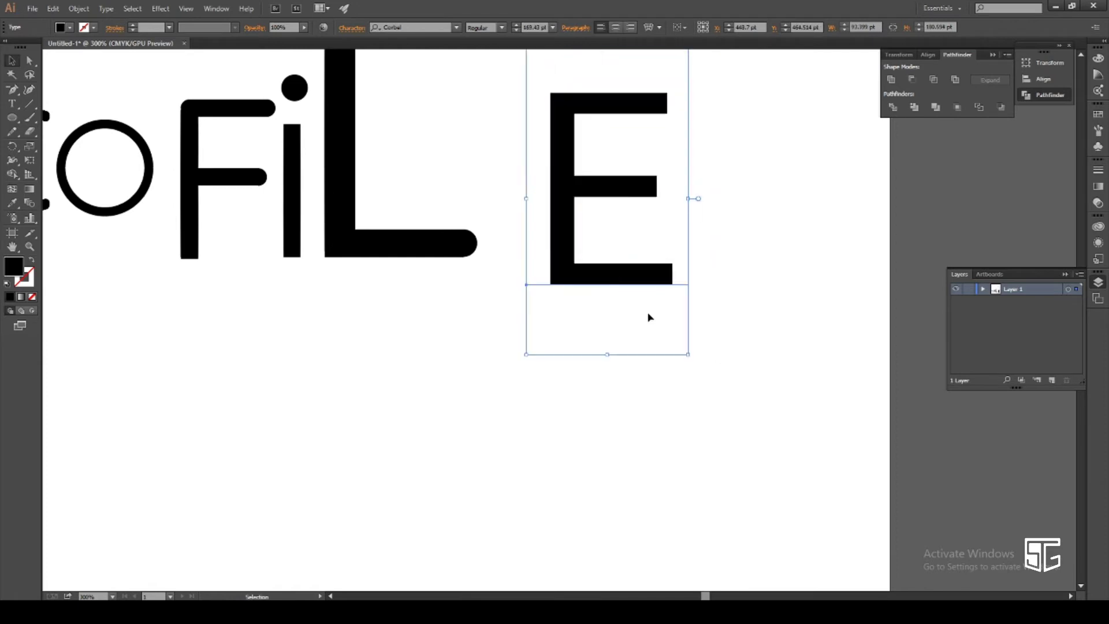
{"action": "left_click", "coordinate": [725, 292]}
Draw a vertical guide line along the outer end of the E's lower arm and give it a 1 pt stroke.
{"action": "key", "text": "ctrl+plus"}
{"action": "left_click_drag", "start_coordinate": [725, 293], "coordinate": [700, 441]}
{"action": "key", "text": "backslash"}
{"action": "left_click_drag", "start_coordinate": [668, 130], "coordinate": [686, 421]}
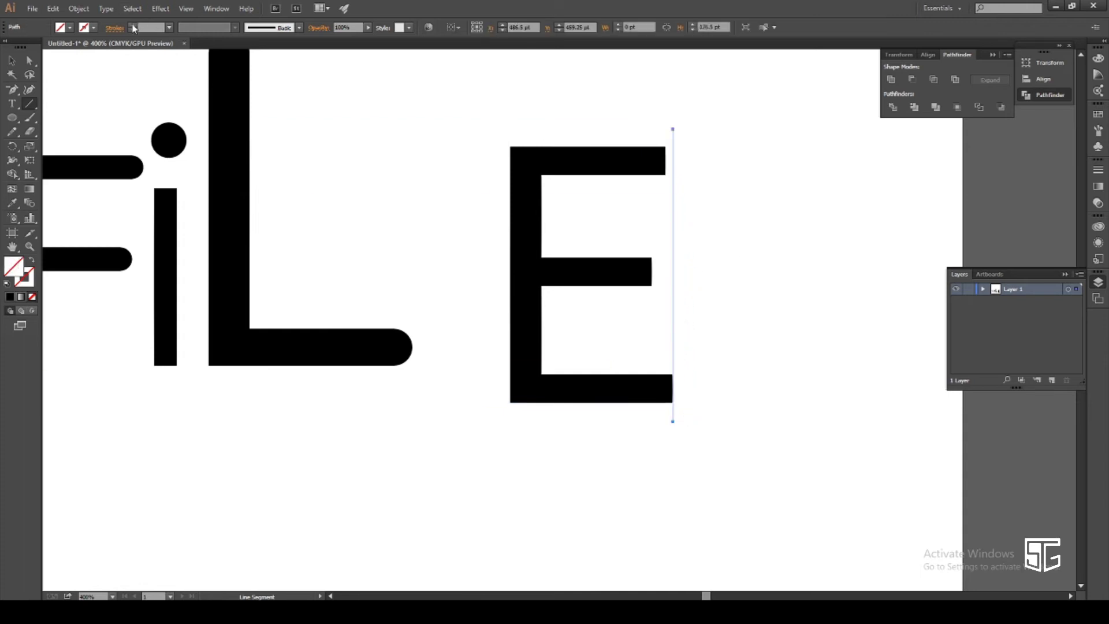
{"action": "left_click", "coordinate": [133, 26]}
{"action": "left_click", "coordinate": [29, 61]}
{"action": "left_click", "coordinate": [653, 134]}
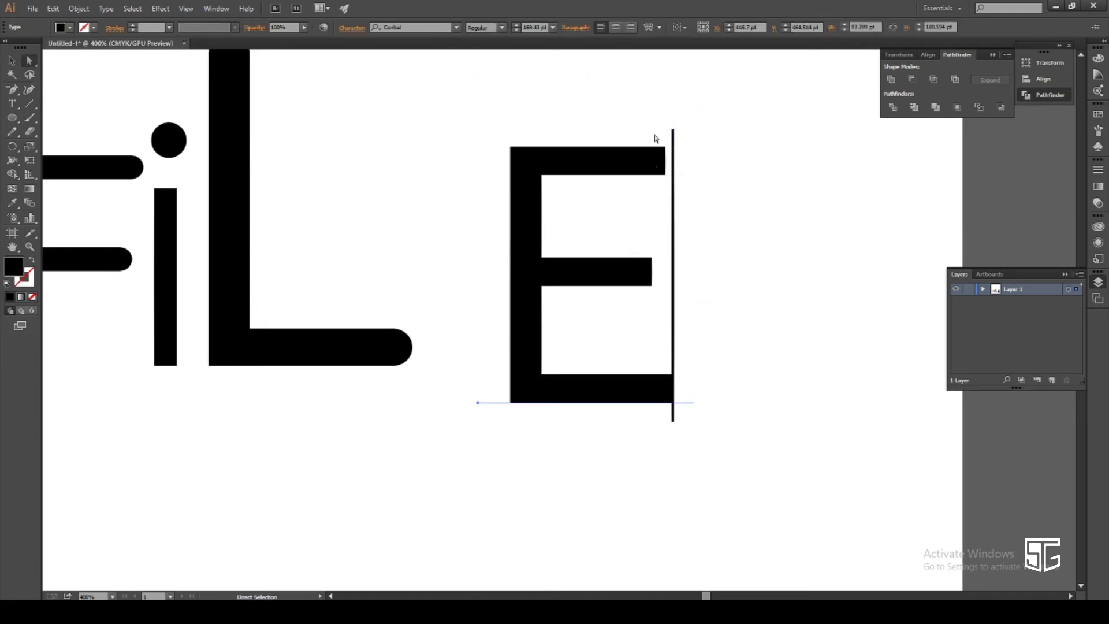
{"action": "left_click_drag", "start_coordinate": [647, 110], "coordinate": [665, 159]}
{"action": "key", "text": "ctrl+z"}
{"action": "key", "text": "ctrl+z"}
{"action": "key", "text": "ctrl+z"}
{"action": "key", "text": "ctrl+plus"}
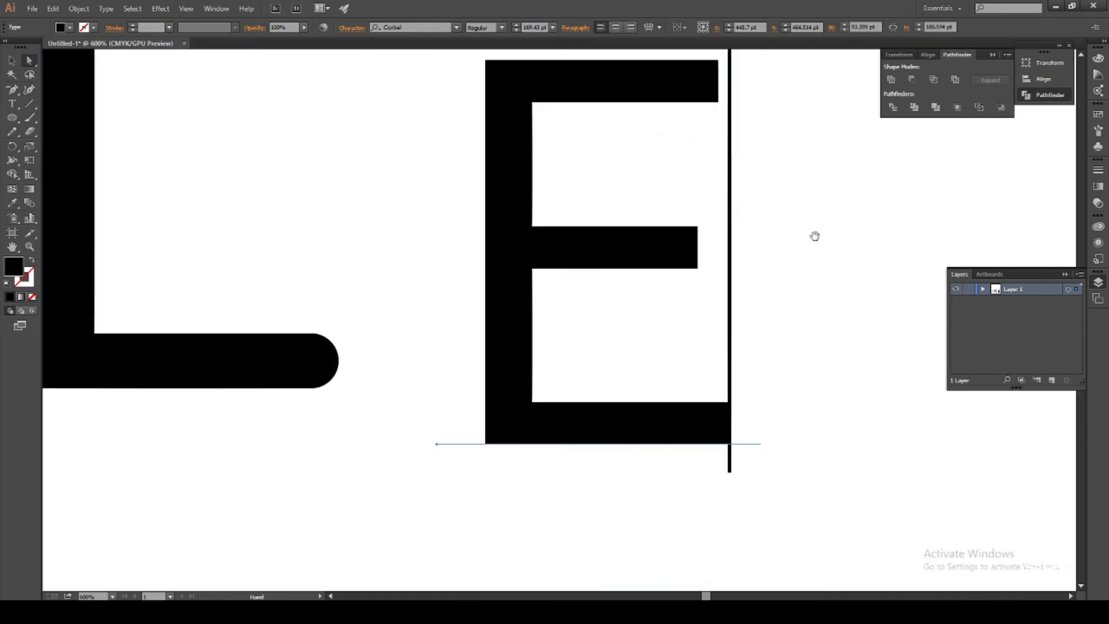
{"action": "left_click_drag", "start_coordinate": [814, 237], "coordinate": [779, 423]}
{"action": "left_click_drag", "start_coordinate": [638, 78], "coordinate": [687, 332]}
{"action": "key", "text": "v"}
{"action": "left_click", "coordinate": [476, 259]}
{"action": "left_click", "coordinate": [71, 8]}
{"action": "left_click", "coordinate": [123, 122]}
{"action": "left_click", "coordinate": [524, 370]}
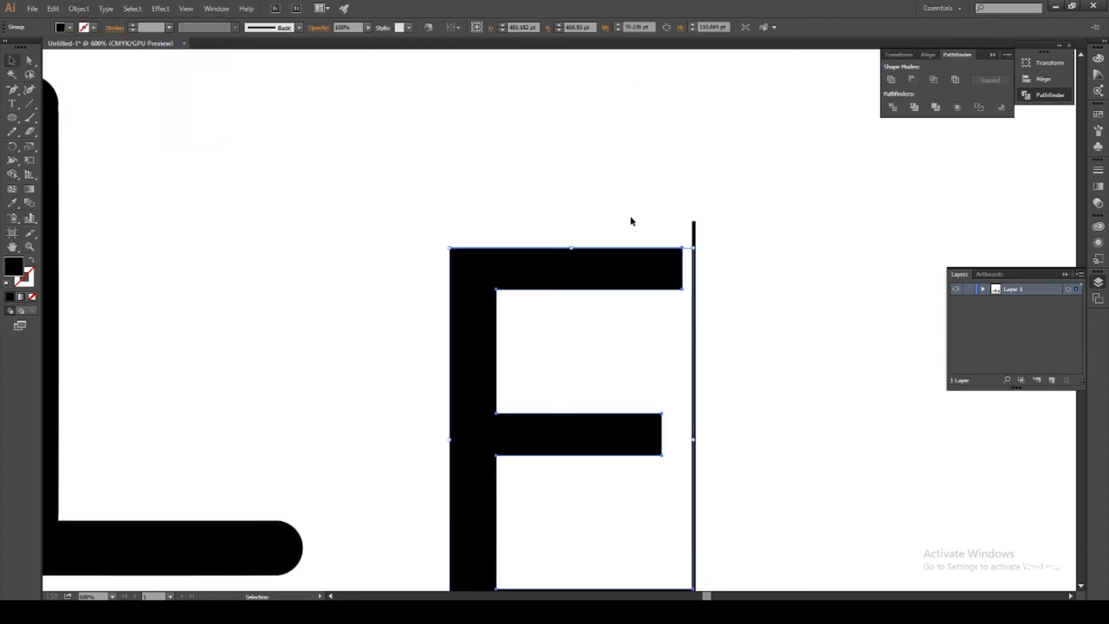
{"action": "left_click", "coordinate": [734, 258]}
{"action": "left_click", "coordinate": [678, 260]}
{"action": "left_click", "coordinate": [695, 248]}
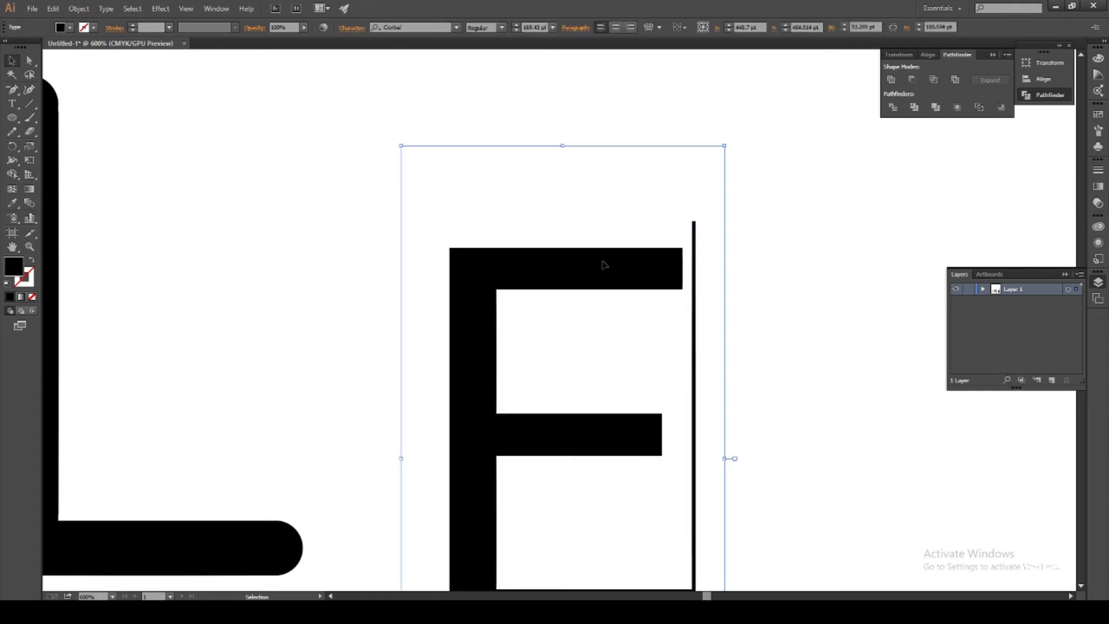
{"action": "left_click", "coordinate": [79, 8]}
{"action": "left_click", "coordinate": [123, 124]}
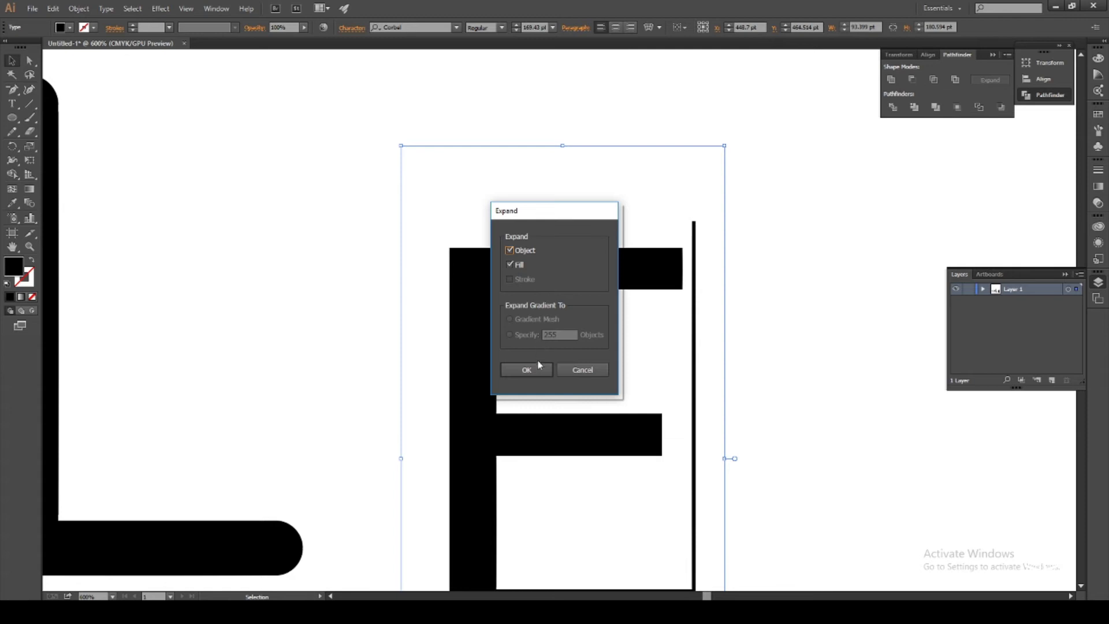
{"action": "left_click", "coordinate": [524, 369]}
{"action": "key", "text": "a"}
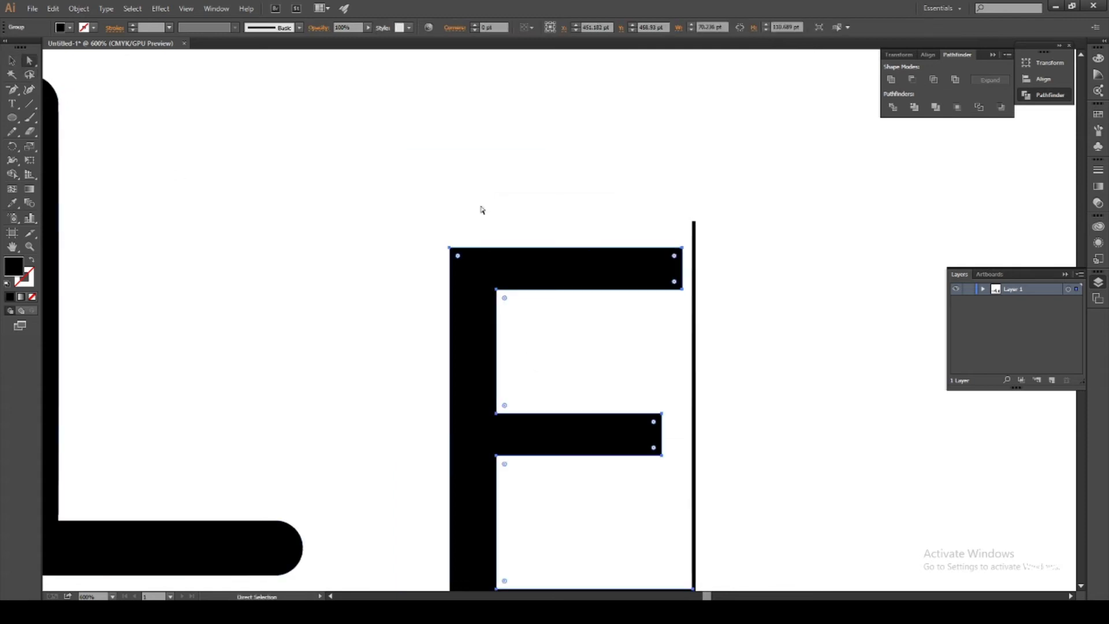
{"action": "left_click", "coordinate": [680, 255]}
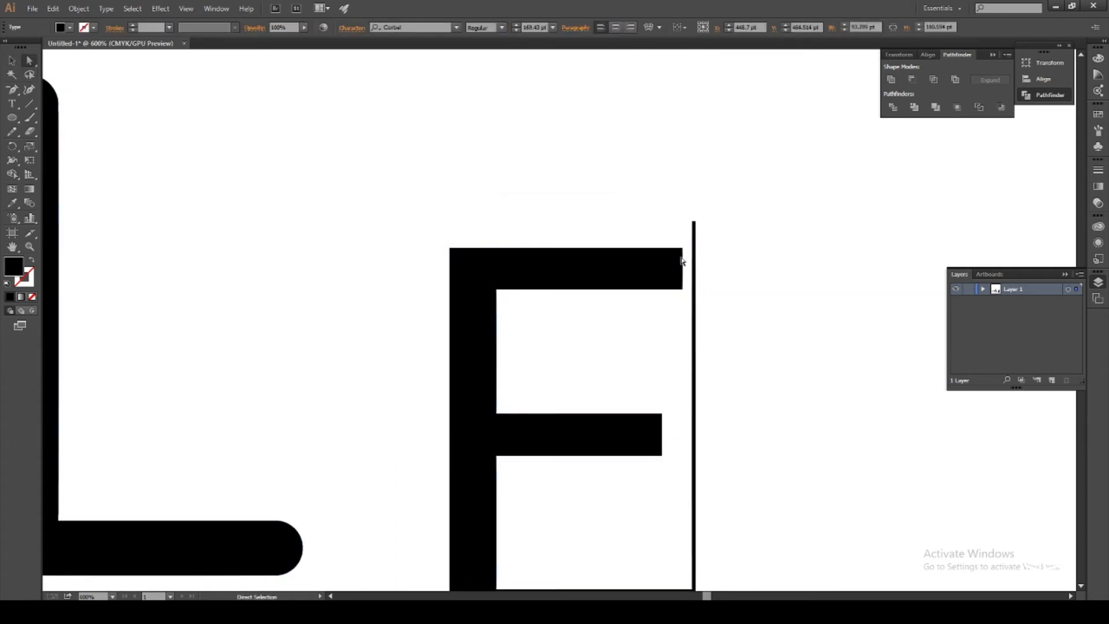
{"action": "left_click_drag", "start_coordinate": [632, 224], "coordinate": [656, 298]}
{"action": "key", "text": "ctrl+z"}
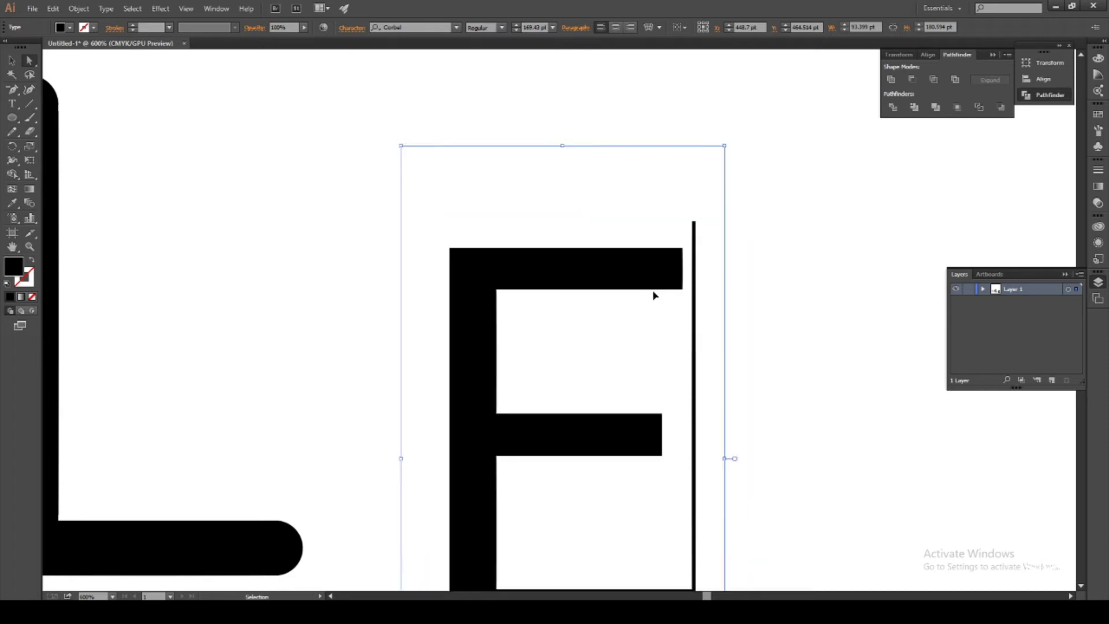
{"action": "key", "text": "ctrl+shift+z"}
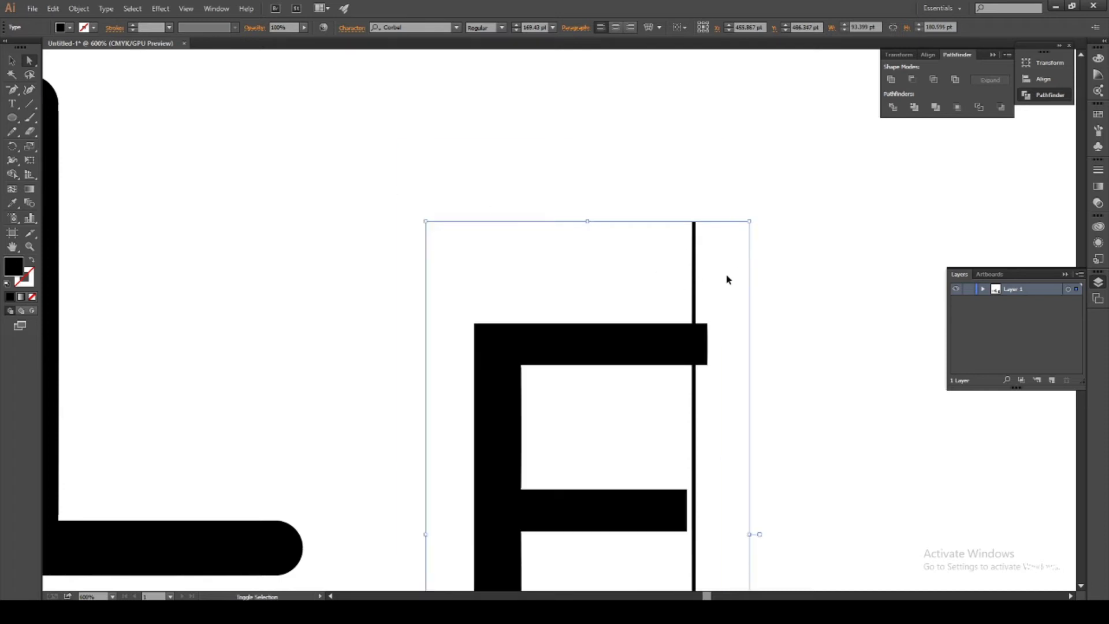
{"action": "key", "text": "ctrl+z"}
{"action": "key", "text": "ctrl+z"}
{"action": "key", "text": "ctrl+z"}
{"action": "key", "text": "ctrl+z"}
{"action": "key", "text": "ctrl+shift+z"}
{"action": "key", "text": "ctrl+shift+z"}
{"action": "key", "text": "ctrl+shift+z"}
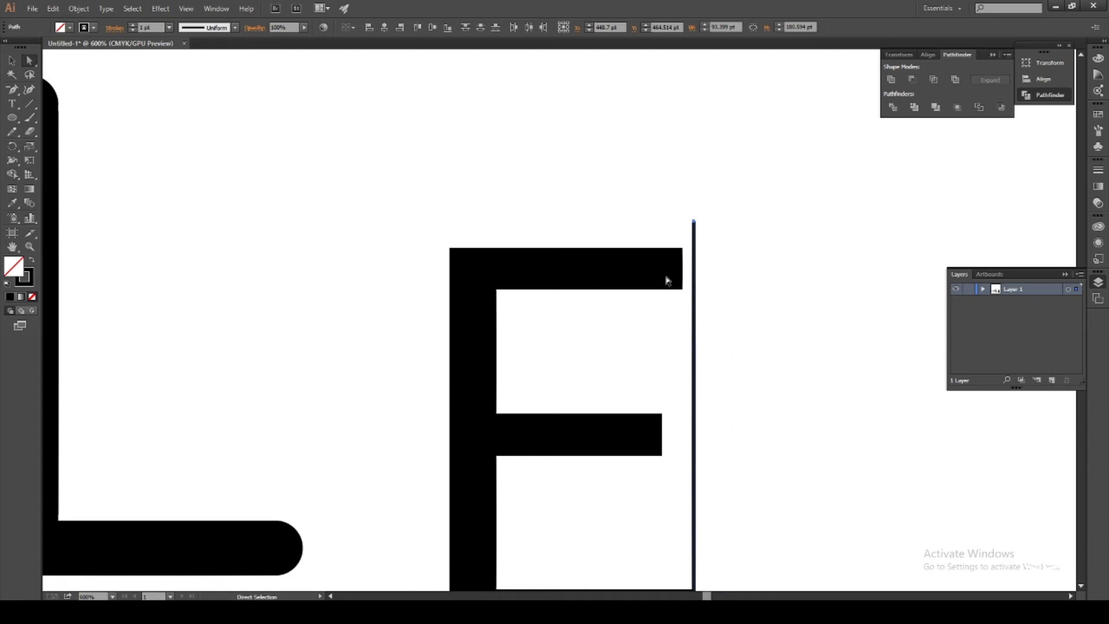
Expand the E together with the vertical guide line, with Object, Fill and Stroke included.
{"action": "key", "text": "v"}
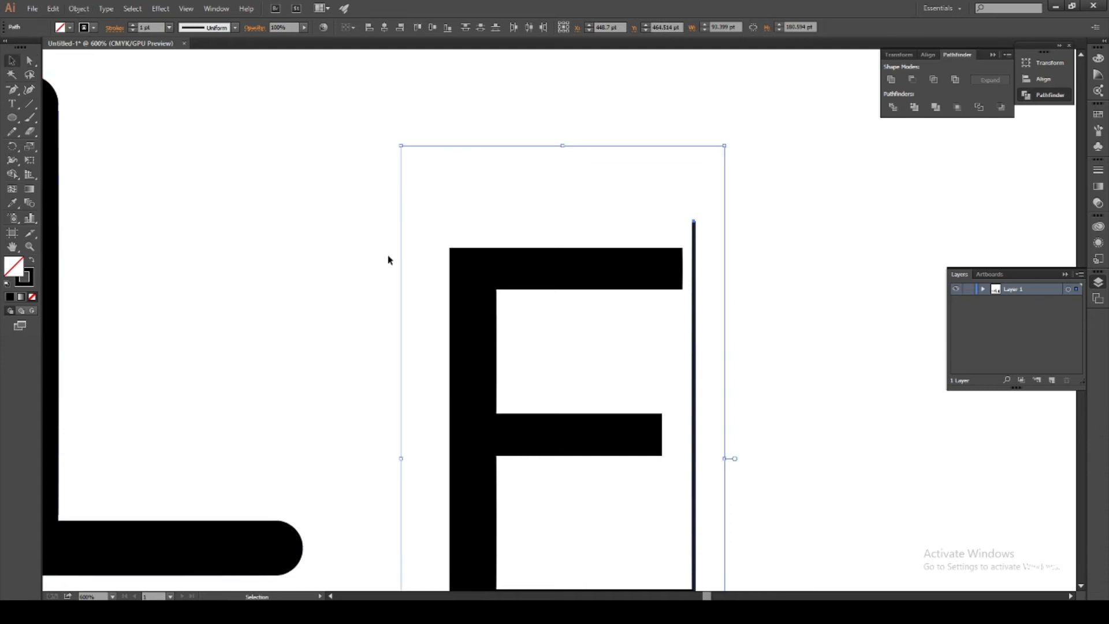
{"action": "left_click", "coordinate": [78, 8]}
{"action": "left_click", "coordinate": [81, 130]}
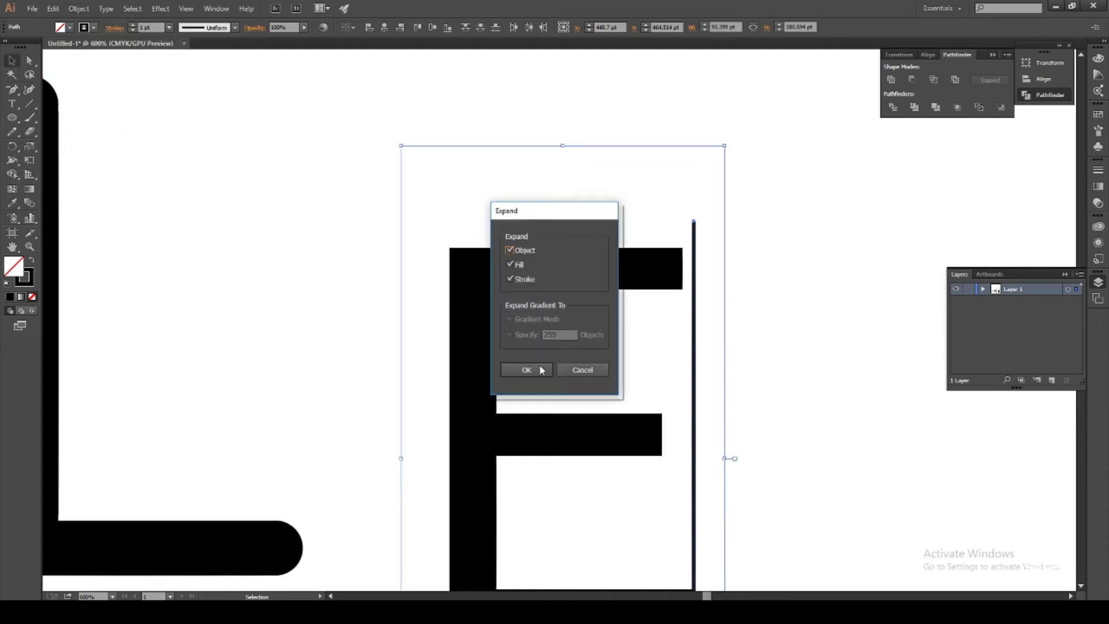
{"action": "left_click", "coordinate": [536, 368]}
{"action": "scroll", "coordinate": [747, 339], "scroll_direction": "down", "scroll_amount": 1}
{"action": "left_click", "coordinate": [787, 262]}
{"action": "left_click", "coordinate": [495, 345]}
Lengthen the E's upper arm to the guide line by moving its two end anchor points right.
{"action": "left_click", "coordinate": [28, 60]}
{"action": "left_click", "coordinate": [682, 178]}
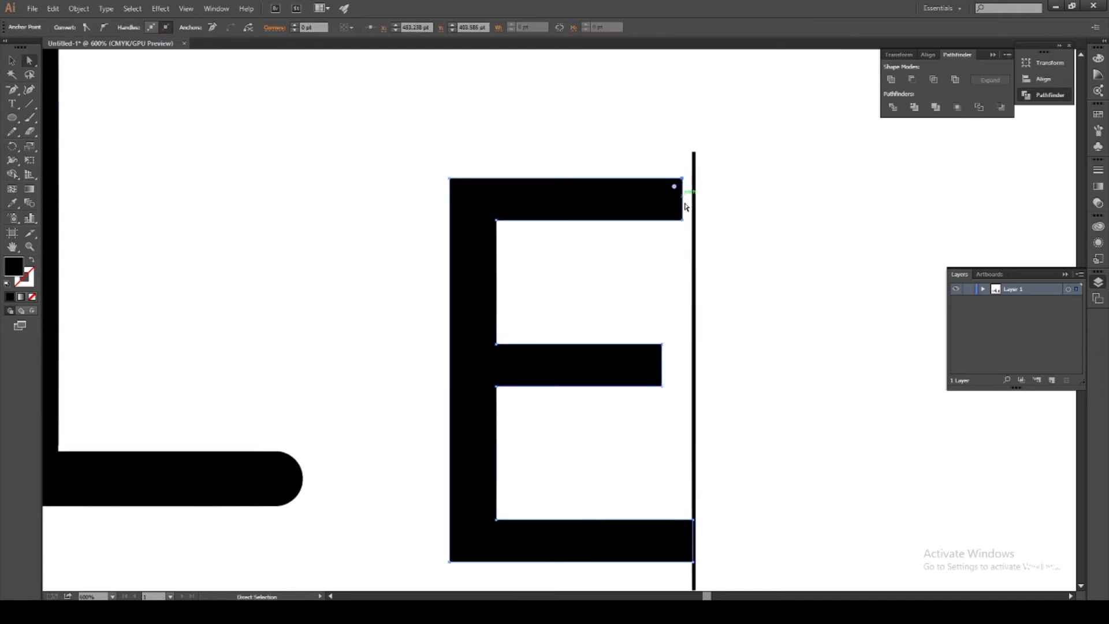
{"action": "left_click", "coordinate": [682, 219], "text": "shift"}
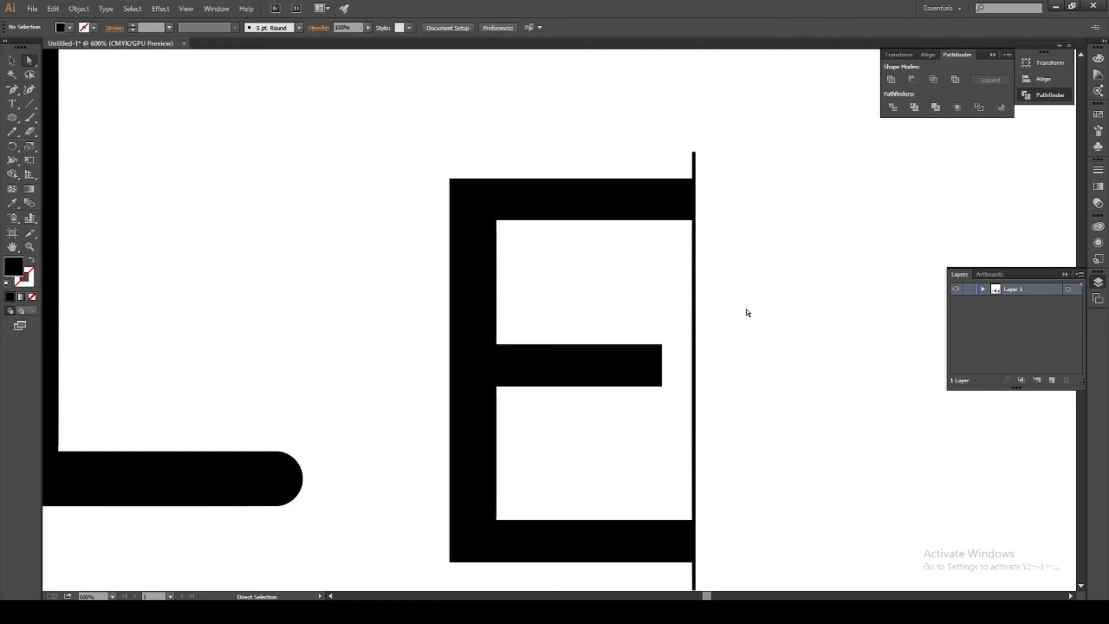
Move the E left, away from the guide line and closer to the L.
{"action": "scroll", "coordinate": [745, 312], "scroll_direction": "down", "scroll_amount": 4}
{"action": "scroll", "coordinate": [745, 312], "scroll_direction": "up", "scroll_amount": 3}
{"action": "left_click", "coordinate": [445, 290]}
{"action": "key", "text": "v"}
{"action": "left_click_drag", "start_coordinate": [478, 349], "coordinate": [364, 341]}
{"action": "left_click", "coordinate": [756, 353]}
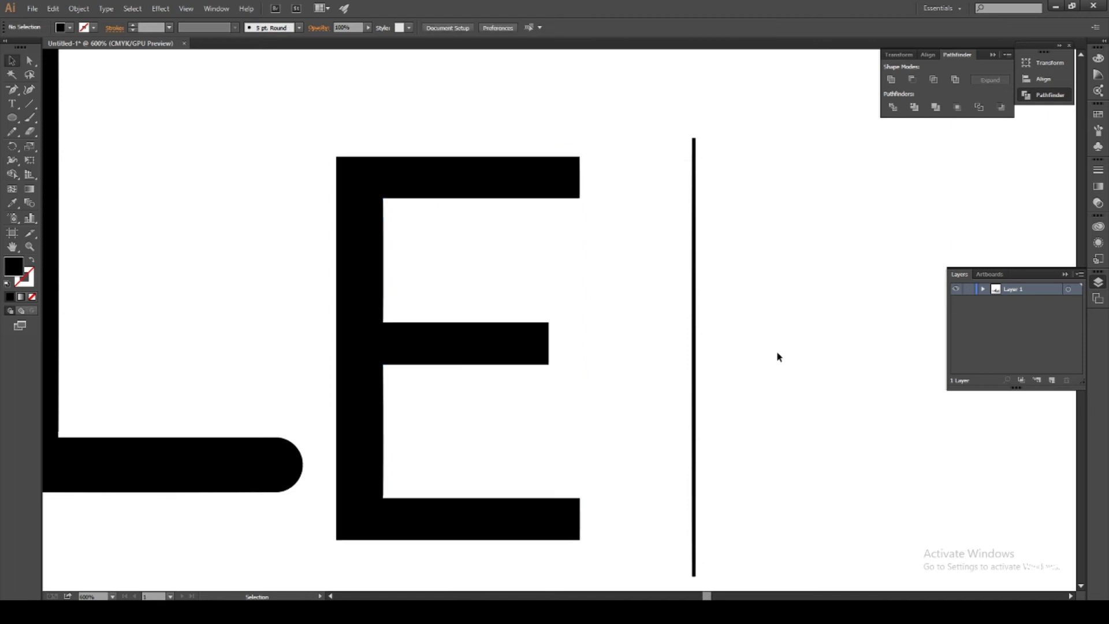
Move the E up into the free space above the L's foot.
{"action": "scroll", "coordinate": [776, 351], "scroll_direction": "down", "scroll_amount": 2}
{"action": "scroll", "coordinate": [779, 356], "scroll_direction": "up", "scroll_amount": 3}
{"action": "key", "text": "super"}
{"action": "key", "text": "super"}
{"action": "key", "text": "ctrl+minus"}
{"action": "key", "text": "ctrl+minus"}
{"action": "key", "text": "ctrl+minus"}
{"action": "key", "text": "ctrl+minus"}
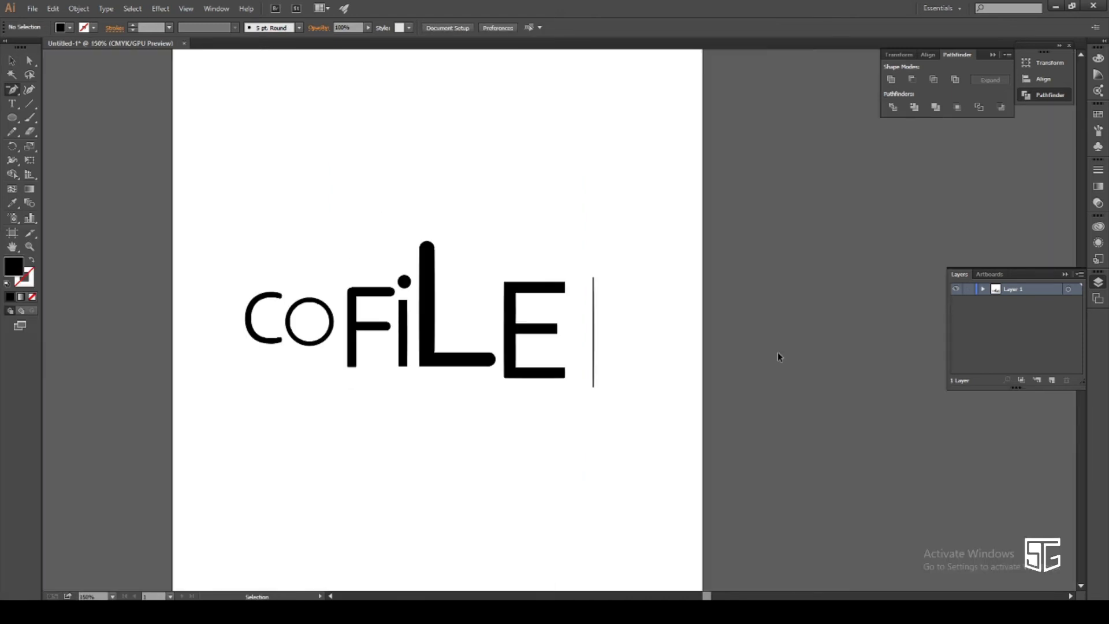
{"action": "left_click", "coordinate": [515, 297]}
{"action": "left_click", "coordinate": [652, 324]}
{"action": "left_click", "coordinate": [11, 61]}
{"action": "left_click_drag", "start_coordinate": [511, 344], "coordinate": [475, 227]}
Delete the vertical guide line right of the letters.
{"action": "left_click", "coordinate": [594, 317]}
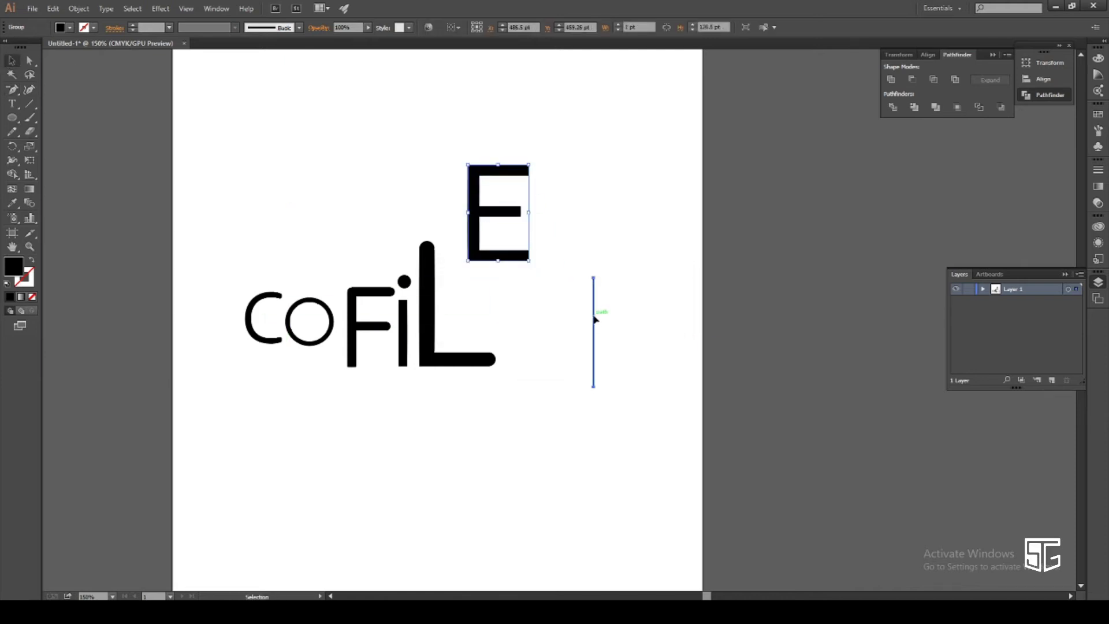
{"action": "key", "text": "Delete"}
{"action": "scroll", "coordinate": [588, 317], "scroll_direction": "down", "scroll_amount": 2}
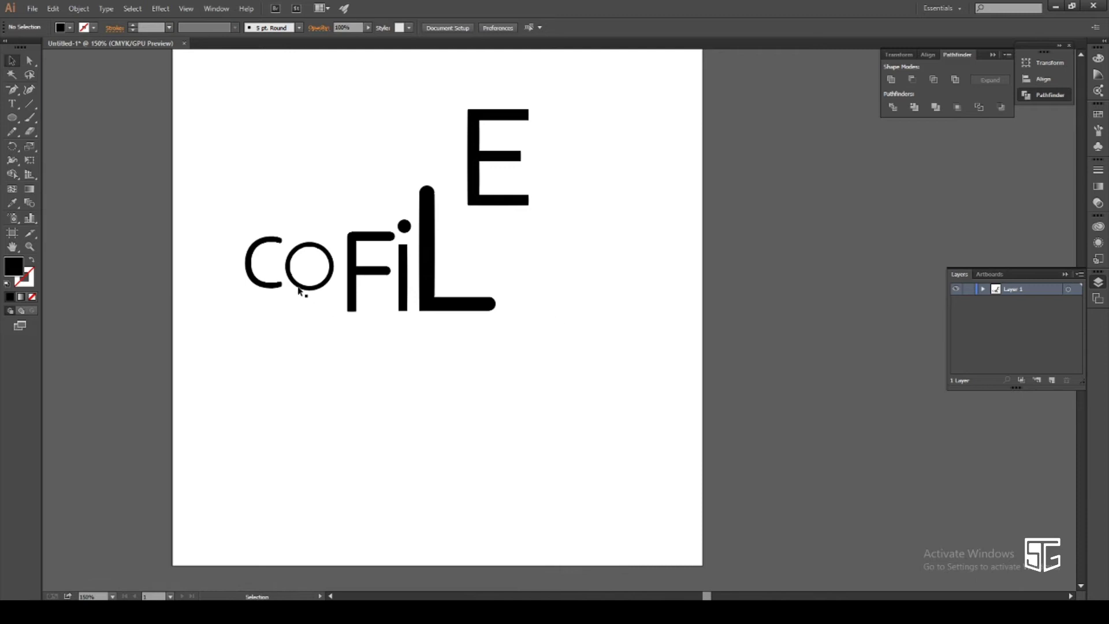
Move the C down into the free area below the other letters and enlarge it to roughly twice its size.
{"action": "left_click_drag", "start_coordinate": [260, 285], "coordinate": [263, 471]}
{"action": "left_click", "coordinate": [367, 431]}
{"action": "left_click", "coordinate": [280, 425]}
{"action": "left_click_drag", "start_coordinate": [283, 418], "coordinate": [240, 408]}
{"action": "left_click", "coordinate": [341, 390]}
{"action": "left_click", "coordinate": [364, 407]}
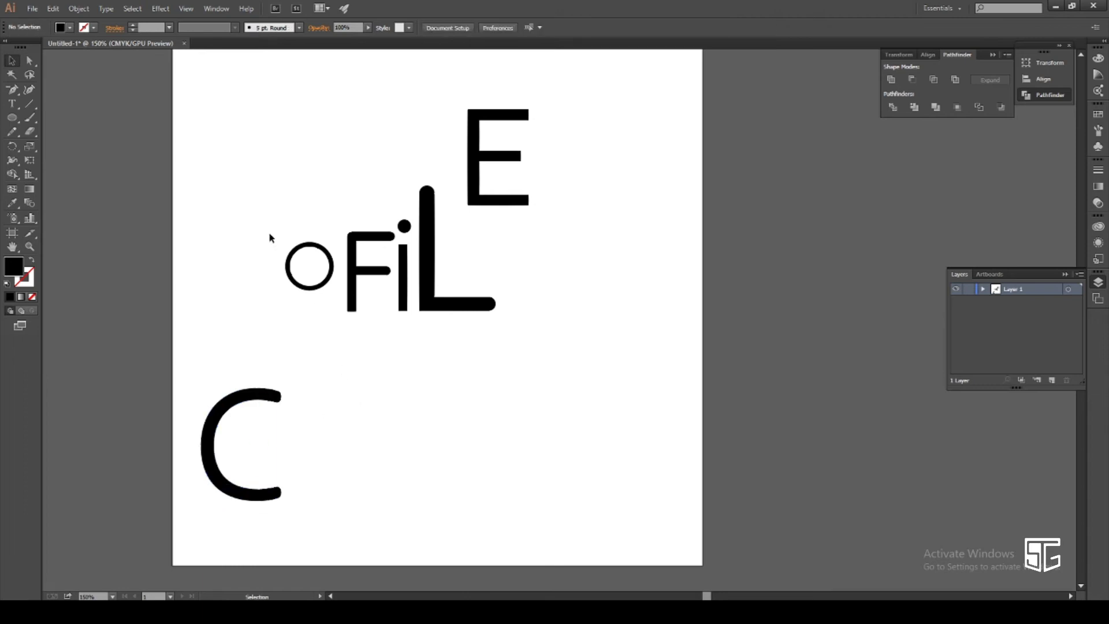
Move the O beside the enlarged C and scale it up to match the C's height.
{"action": "left_click_drag", "start_coordinate": [301, 269], "coordinate": [421, 391]}
{"action": "left_click", "coordinate": [435, 428]}
{"action": "mouse_move", "coordinate": [408, 430]}
{"action": "left_mouse_down"}
{"action": "mouse_move", "coordinate": [397, 431]}
{"action": "mouse_move", "coordinate": [389, 396]}
{"action": "left_mouse_up"}
{"action": "left_click", "coordinate": [444, 433]}
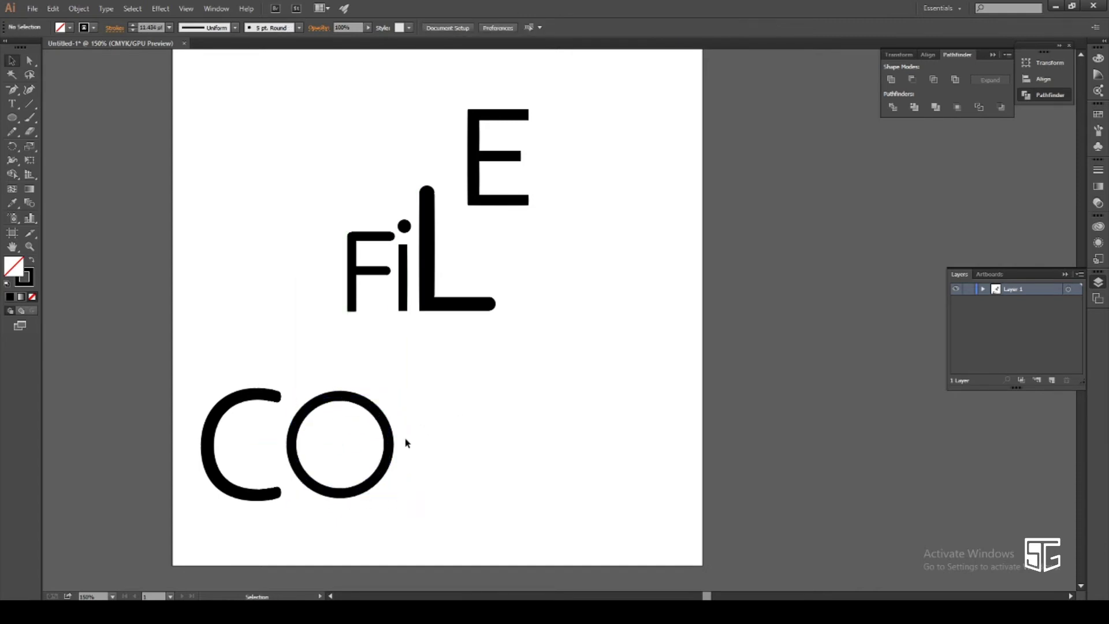
{"action": "left_click", "coordinate": [389, 461]}
{"action": "left_click_drag", "start_coordinate": [389, 494], "coordinate": [397, 499]}
{"action": "left_click", "coordinate": [495, 483]}
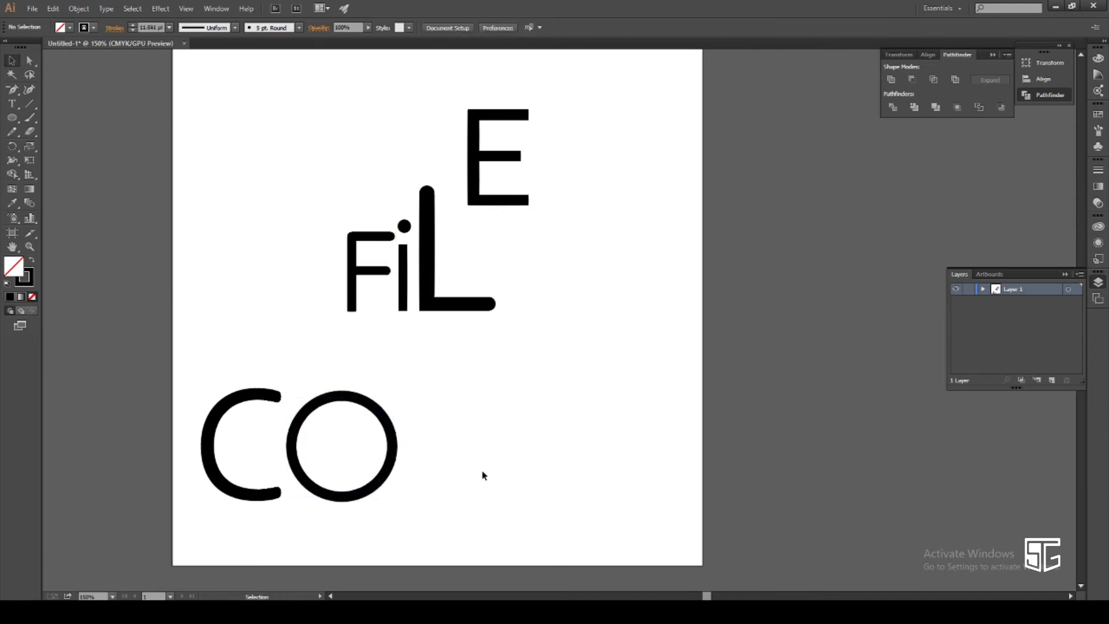
Move the F to the right of the enlarged O and scale it up to nearly the O's height.
{"action": "left_click_drag", "start_coordinate": [353, 272], "coordinate": [418, 458]}
{"action": "left_click_drag", "start_coordinate": [462, 415], "coordinate": [479, 387]}
{"action": "left_click", "coordinate": [528, 400]}
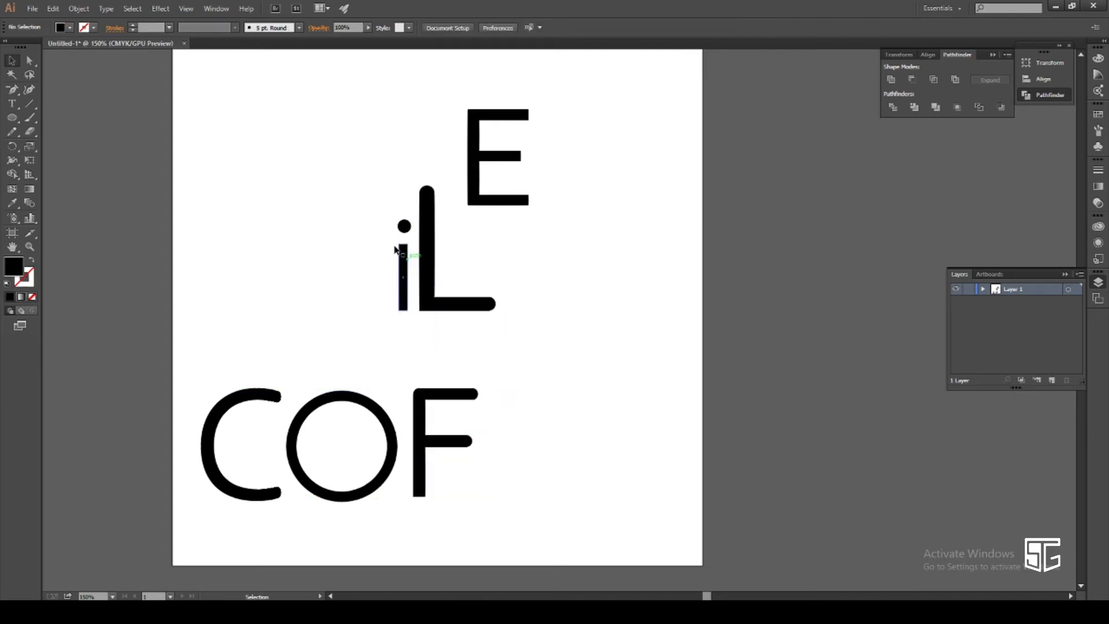
Move the i with its dot beside the enlarged F and scale it so its stem matches the F's height.
{"action": "left_click_drag", "start_coordinate": [408, 261], "coordinate": [495, 451]}
{"action": "left_click_drag", "start_coordinate": [504, 405], "coordinate": [525, 353]}
{"action": "left_click", "coordinate": [548, 387]}
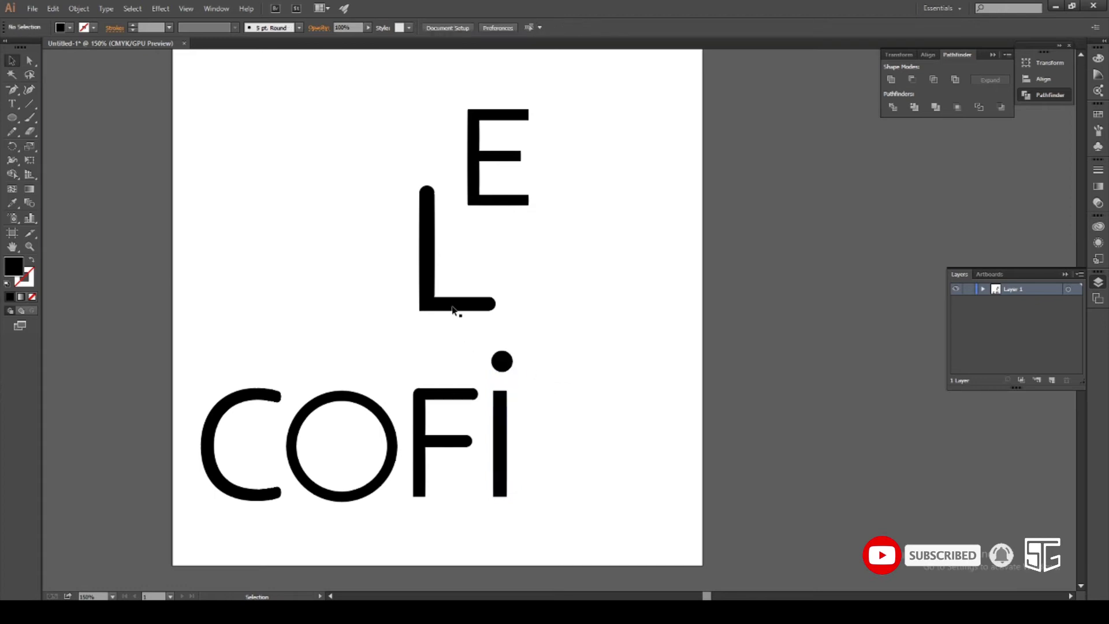
Move the L beside the enlarged i and resize it to about the height of the i's stem.
{"action": "left_click_drag", "start_coordinate": [426, 268], "coordinate": [529, 454]}
{"action": "left_click_drag", "start_coordinate": [600, 379], "coordinate": [578, 404]}
{"action": "left_click_drag", "start_coordinate": [533, 436], "coordinate": [530, 433]}
{"action": "left_click_drag", "start_coordinate": [577, 405], "coordinate": [587, 391]}
{"action": "mouse_move", "coordinate": [530, 429]}
{"action": "left_mouse_down"}
{"action": "mouse_move", "coordinate": [530, 421]}
{"action": "mouse_move", "coordinate": [537, 446]}
{"action": "left_mouse_up"}
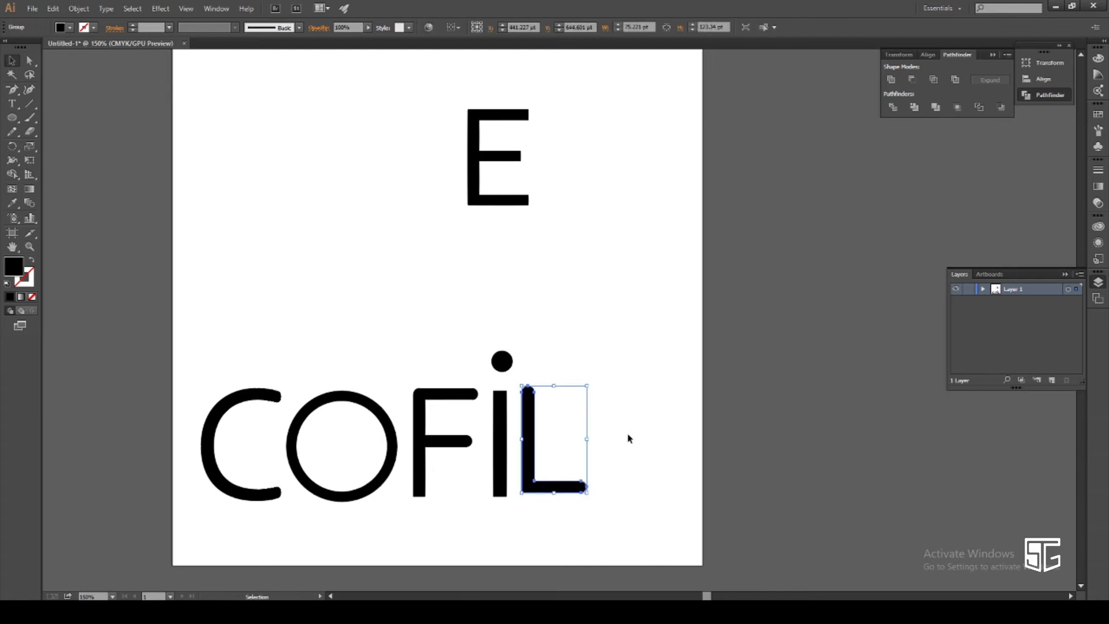
{"action": "left_click", "coordinate": [618, 427]}
Move the E down beside the L to complete the COFiLE row.
{"action": "scroll", "coordinate": [619, 424], "scroll_direction": "down", "scroll_amount": 1}
{"action": "left_click_drag", "start_coordinate": [475, 166], "coordinate": [597, 452]}
{"action": "left_click", "coordinate": [687, 422]}
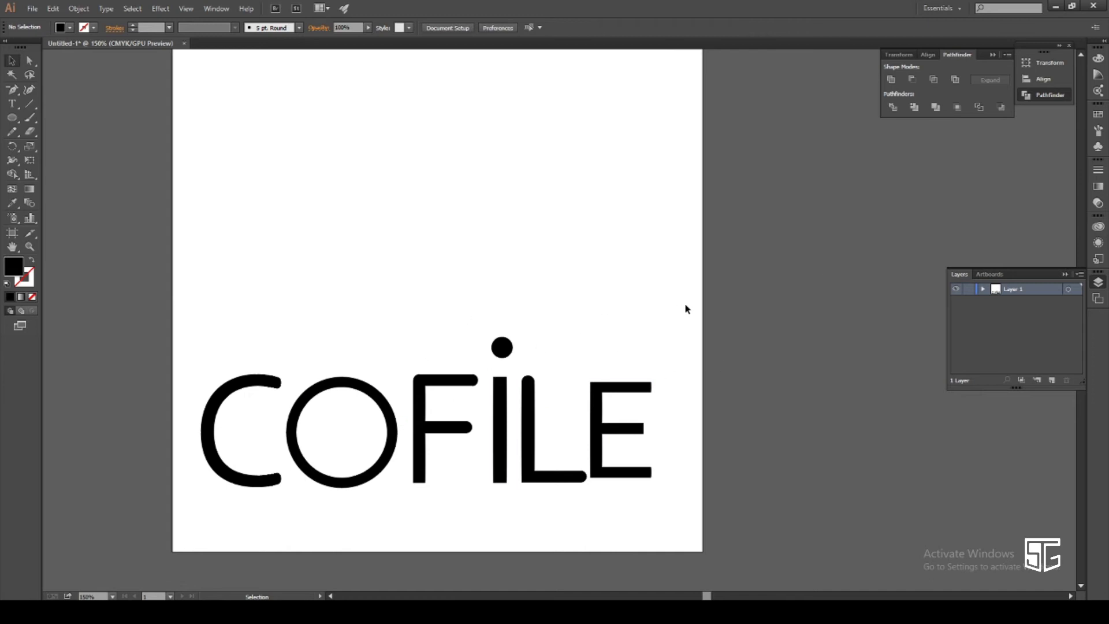
{"action": "left_click", "coordinate": [388, 404]}
{"action": "left_click", "coordinate": [444, 283]}
{"action": "scroll", "coordinate": [443, 283], "scroll_direction": "down", "scroll_amount": 5}
{"action": "scroll", "coordinate": [405, 350], "scroll_direction": "up", "scroll_amount": 3}
{"action": "left_click", "coordinate": [386, 380]}
{"action": "left_click", "coordinate": [363, 314]}
{"action": "key", "text": "shift+x"}
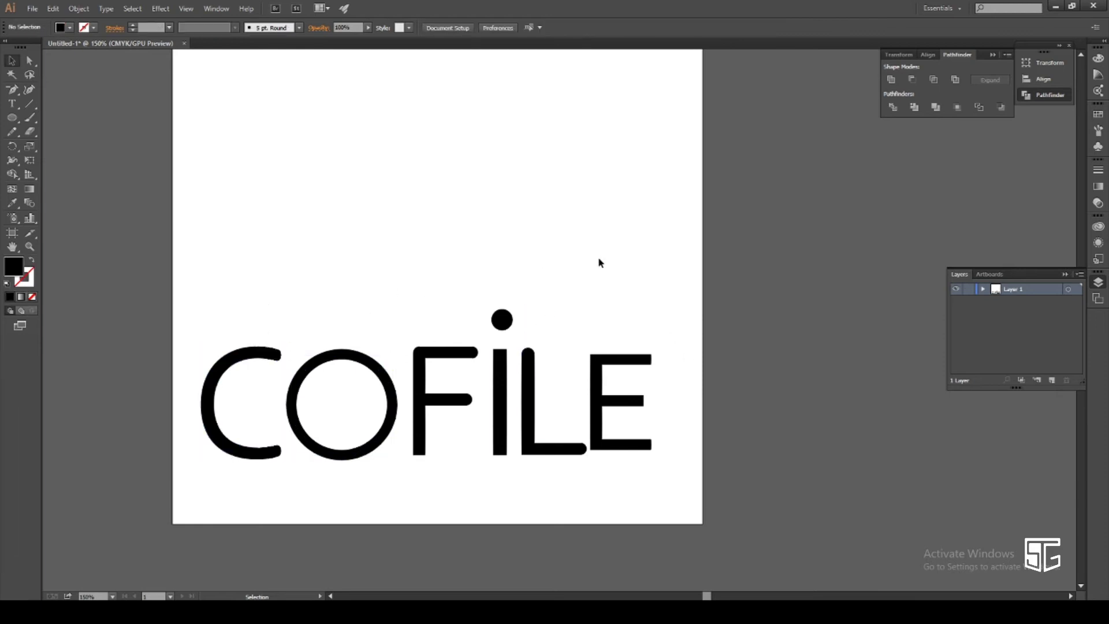
{"action": "scroll", "coordinate": [477, 311], "scroll_direction": "down", "scroll_amount": 5}
{"action": "scroll", "coordinate": [346, 304], "scroll_direction": "up", "scroll_amount": 2}
{"action": "scroll", "coordinate": [147, 251], "scroll_direction": "down", "scroll_amount": 4}
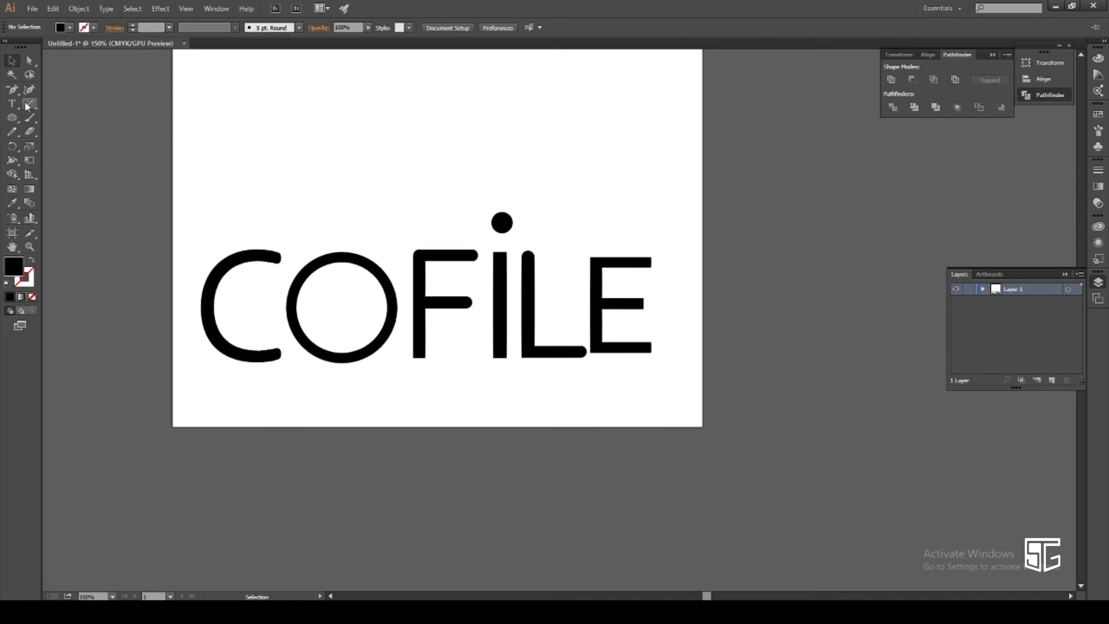
Draw a horizontal guide line about 572 pt long just above the letters, below the i's dot, and give it a red stroke.
{"action": "left_click_drag", "start_coordinate": [184, 247], "coordinate": [682, 247]}
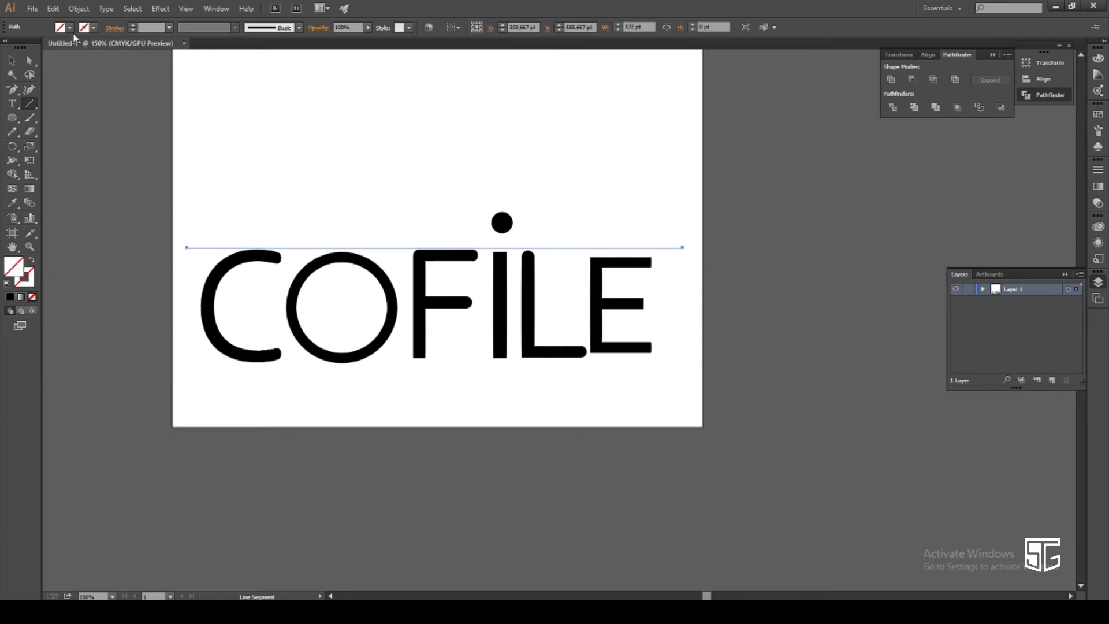
{"action": "left_click", "coordinate": [93, 27]}
{"action": "left_click", "coordinate": [91, 47]}
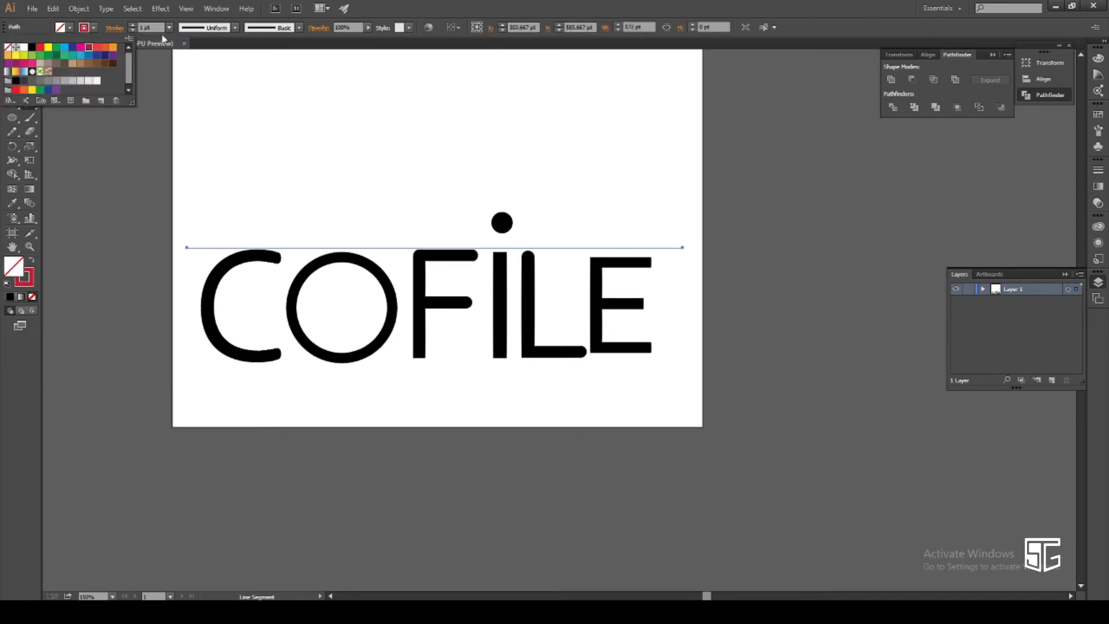
{"action": "left_click", "coordinate": [341, 2]}
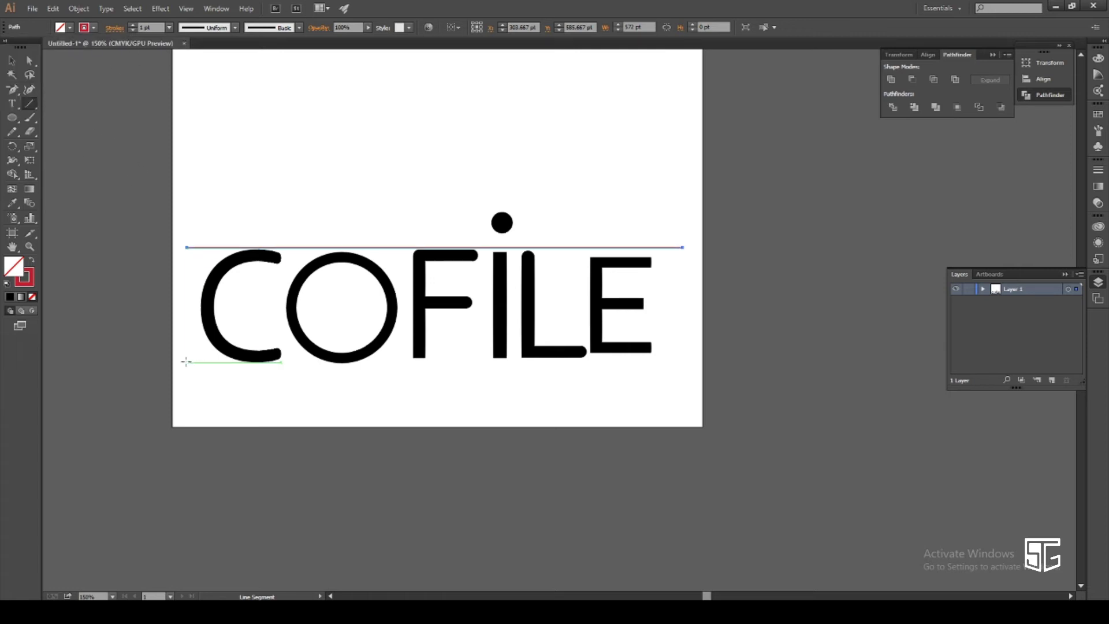
Draw a second horizontal red guide line about 546 pt long just under the letters.
{"action": "left_click_drag", "start_coordinate": [186, 363], "coordinate": [660, 368]}
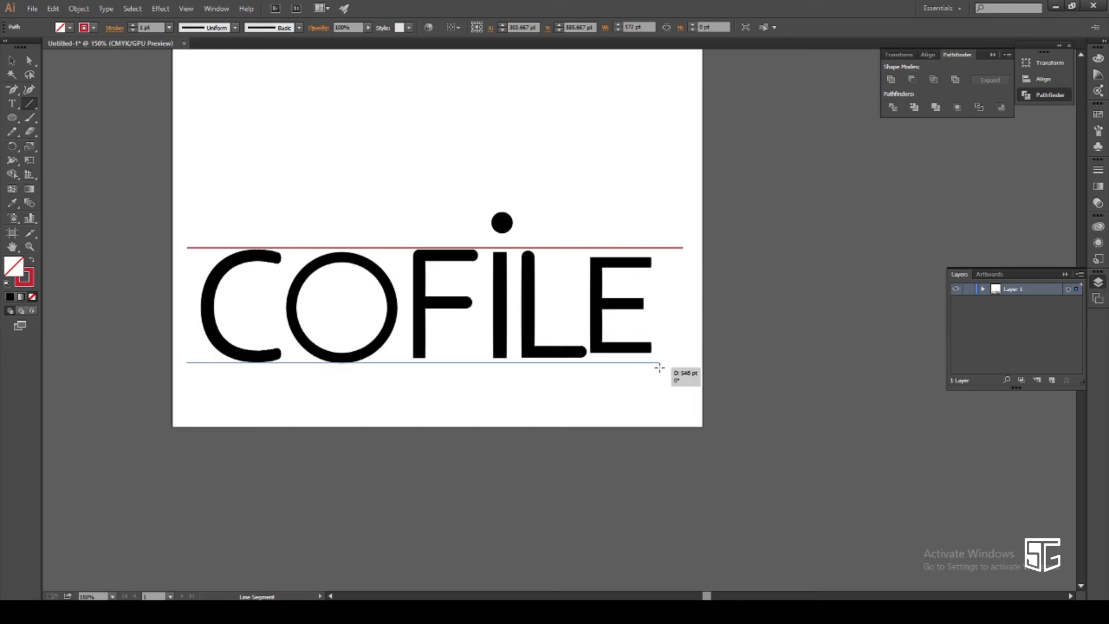
{"action": "left_click_drag", "start_coordinate": [659, 368], "coordinate": [658, 366]}
{"action": "left_click", "coordinate": [12, 60]}
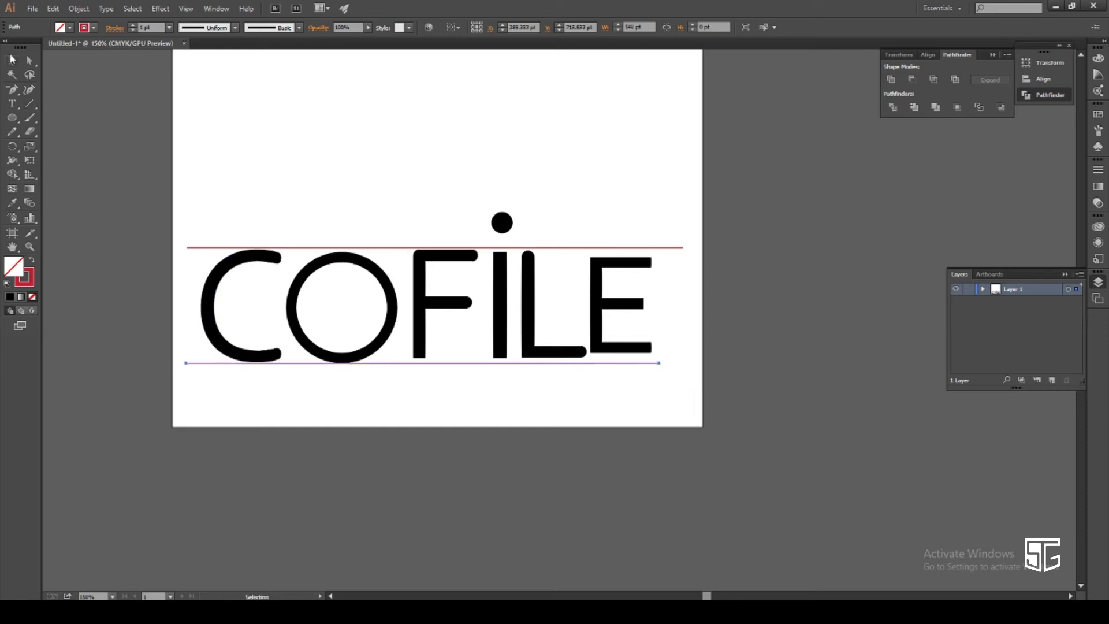
{"action": "left_click", "coordinate": [331, 147]}
Draw a thin vertical spacer rectangle about 3.8 by 158 pt between the C and the O and fill it red.
{"action": "scroll", "coordinate": [331, 147], "scroll_direction": "down", "scroll_amount": 2}
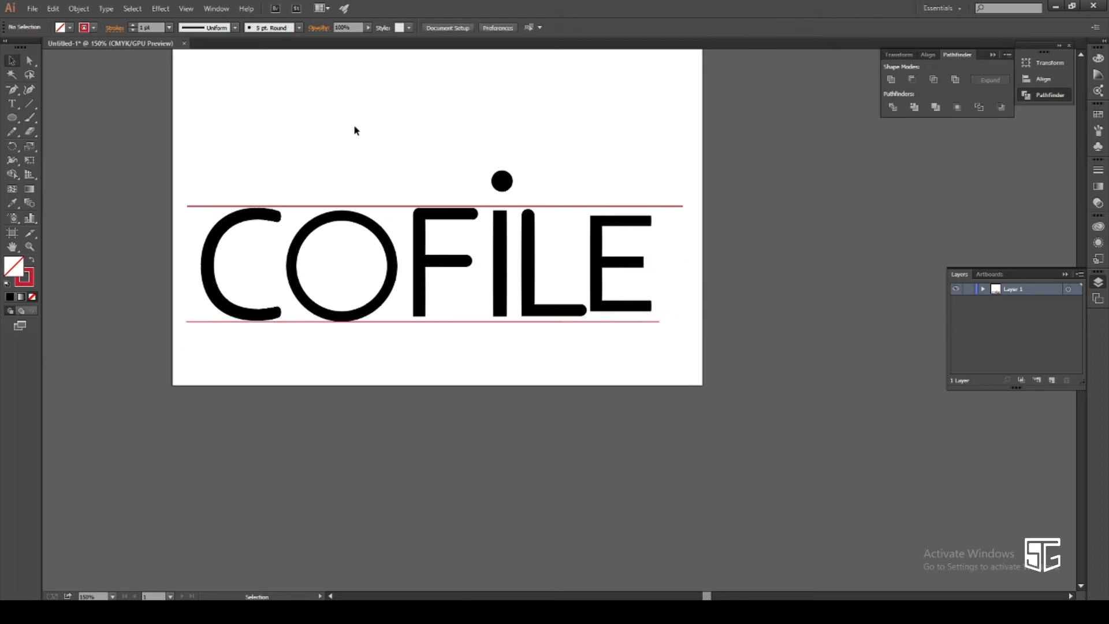
{"action": "left_click", "coordinate": [12, 119]}
{"action": "left_click", "coordinate": [47, 117]}
{"action": "left_click_drag", "start_coordinate": [282, 185], "coordinate": [283, 319]}
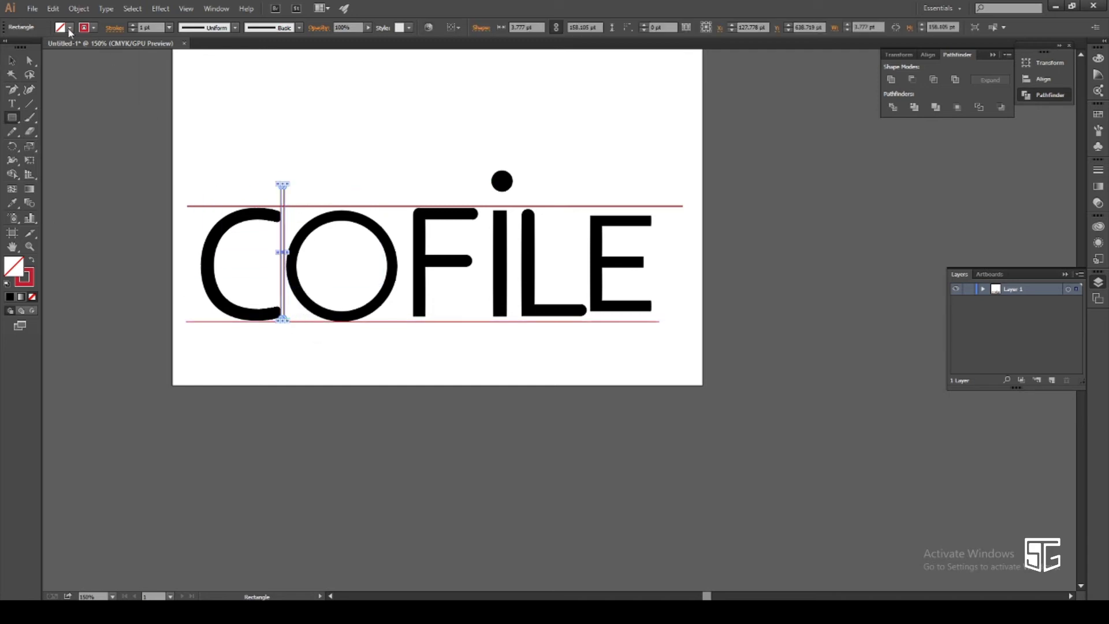
{"action": "left_click", "coordinate": [69, 27]}
{"action": "left_click", "coordinate": [40, 46]}
{"action": "left_click", "coordinate": [124, 143]}
{"action": "left_click", "coordinate": [13, 60]}
{"action": "left_click", "coordinate": [71, 106]}
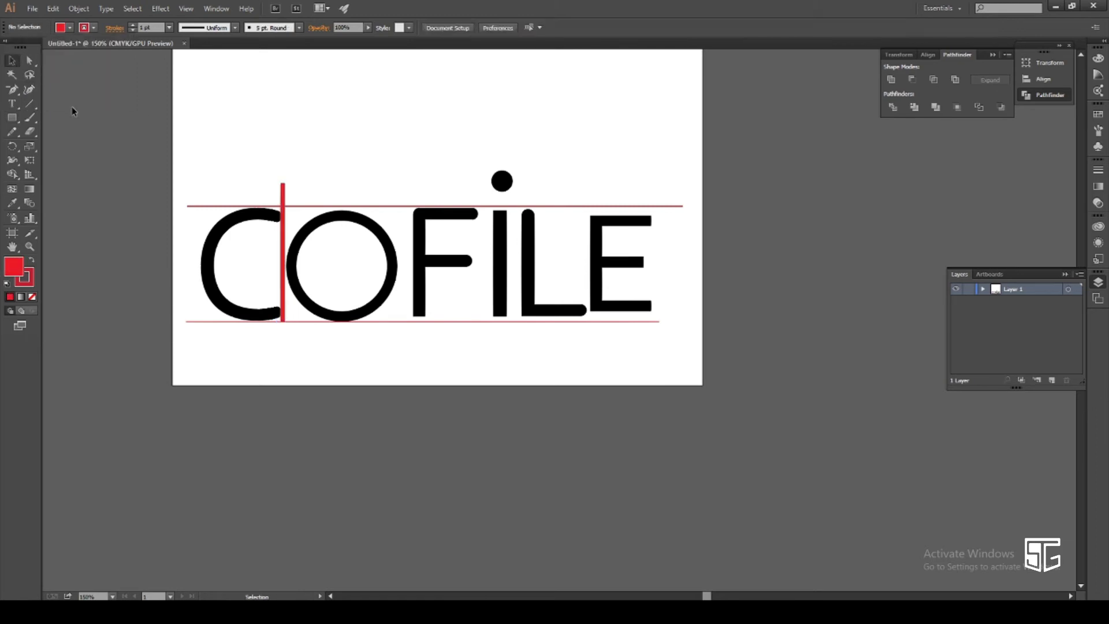
Nudge and slightly enlarge the O so it fills the height between the two red guide lines beside the spacer.
{"action": "scroll", "coordinate": [312, 215], "scroll_direction": "down", "scroll_amount": 3}
{"action": "scroll", "coordinate": [341, 203], "scroll_direction": "up", "scroll_amount": 1}
{"action": "scroll", "coordinate": [342, 209], "scroll_direction": "up", "scroll_amount": 4}
{"action": "scroll", "coordinate": [347, 205], "scroll_direction": "down", "scroll_amount": 3}
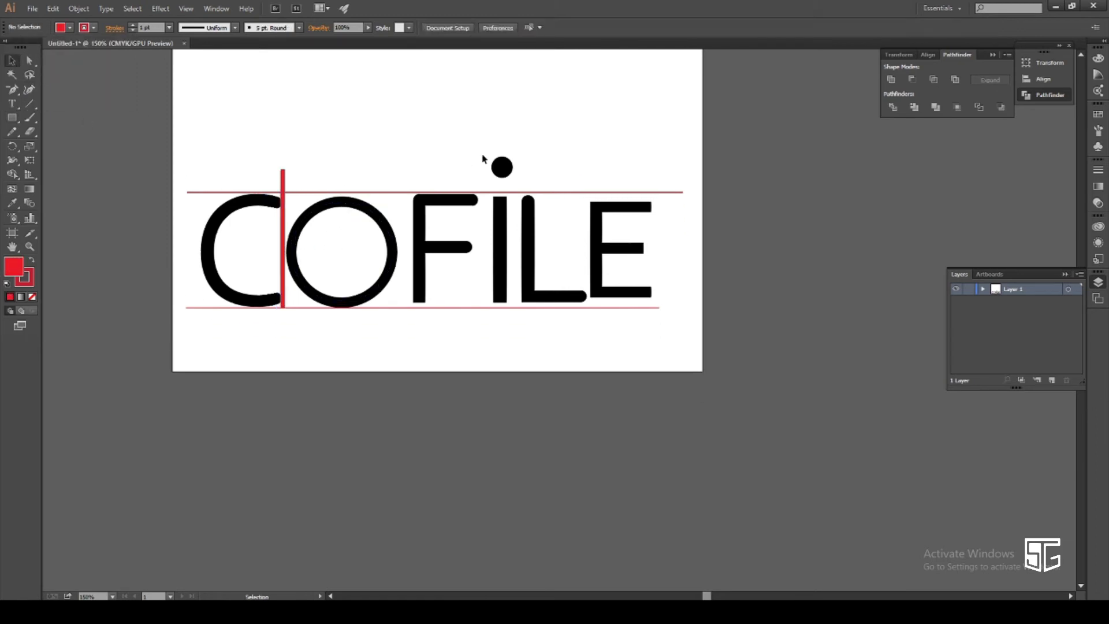
{"action": "left_click", "coordinate": [282, 231]}
{"action": "key", "text": "ctrl+plus"}
{"action": "key", "text": "ctrl+plus"}
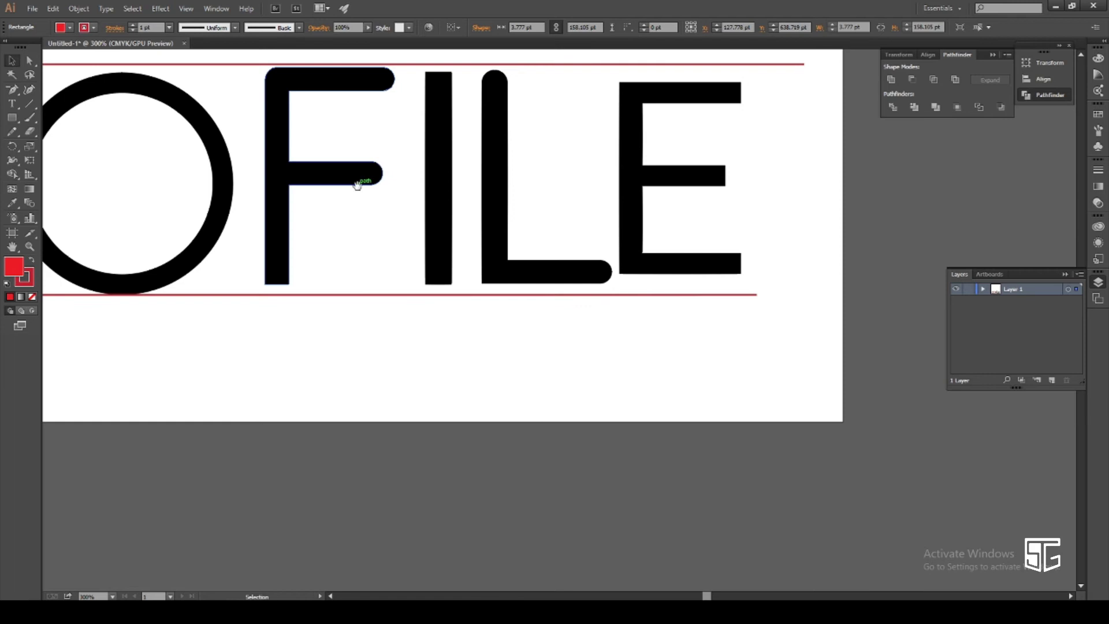
{"action": "left_click_drag", "start_coordinate": [359, 181], "coordinate": [573, 400]}
{"action": "left_click", "coordinate": [440, 409]}
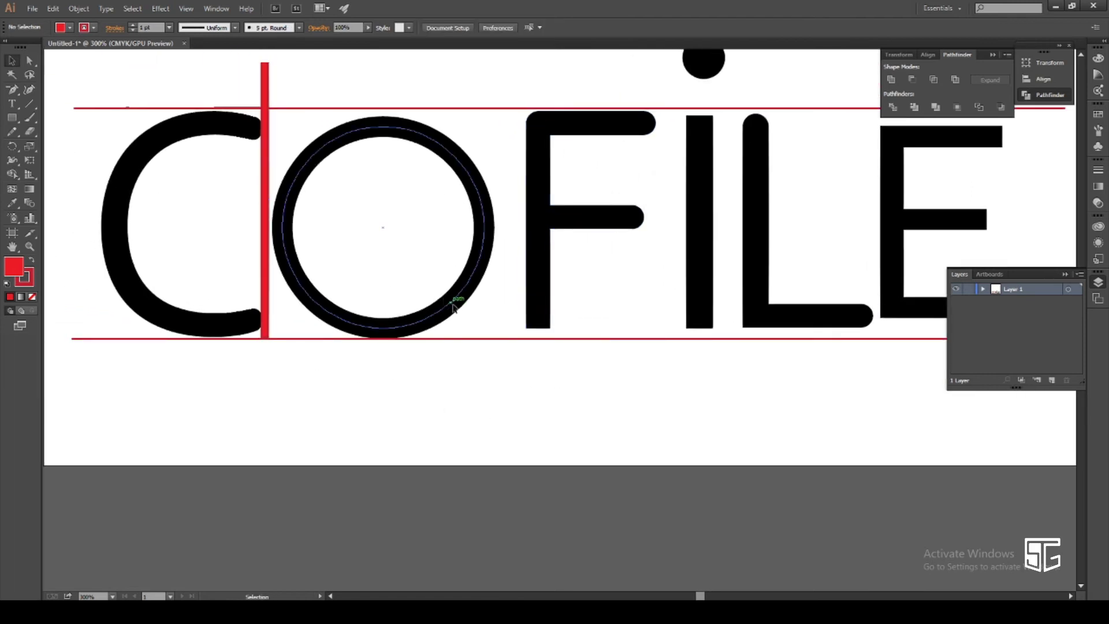
{"action": "left_click_drag", "start_coordinate": [449, 307], "coordinate": [449, 296]}
{"action": "key", "text": "Down"}
{"action": "key", "text": "Left"}
{"action": "key", "text": "Down"}
{"action": "key", "text": "Right"}
{"action": "key", "text": "Down"}
{"action": "key", "text": "Down"}
{"action": "key", "text": "Down"}
{"action": "key", "text": "Down"}
{"action": "mouse_move", "coordinate": [487, 122]}
{"action": "left_mouse_down"}
{"action": "mouse_move", "coordinate": [497, 119]}
{"action": "mouse_move", "coordinate": [489, 121]}
{"action": "left_mouse_up"}
{"action": "left_click", "coordinate": [430, 355]}
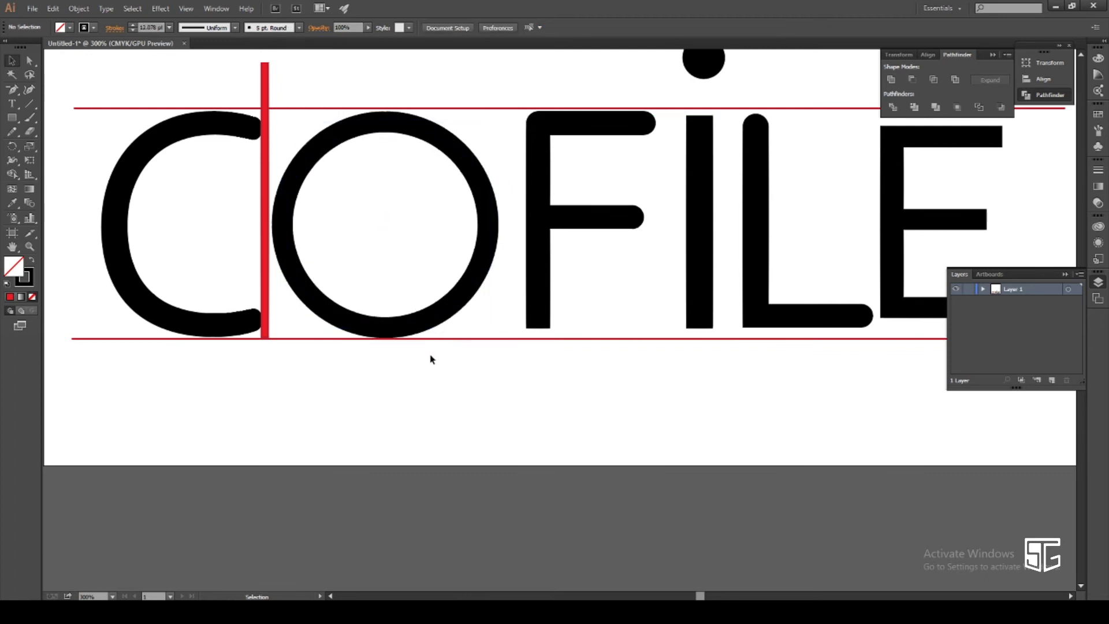
Scale the F up from its lower corner so its stem reaches down to the lower guide line.
{"action": "left_click", "coordinate": [262, 237]}
{"action": "left_click", "coordinate": [518, 376]}
{"action": "left_click_drag", "start_coordinate": [545, 375], "coordinate": [470, 391]}
{"action": "left_click", "coordinate": [470, 324]}
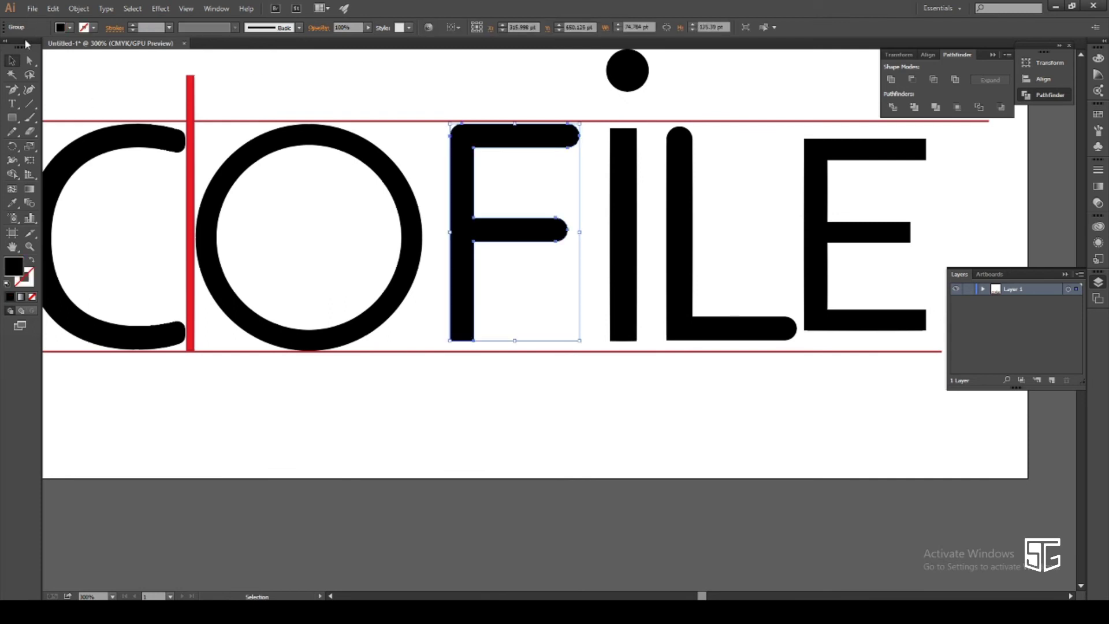
{"action": "left_click", "coordinate": [29, 61]}
{"action": "left_click", "coordinate": [13, 59]}
{"action": "left_click_drag", "start_coordinate": [579, 340], "coordinate": [585, 350]}
{"action": "left_click", "coordinate": [517, 366]}
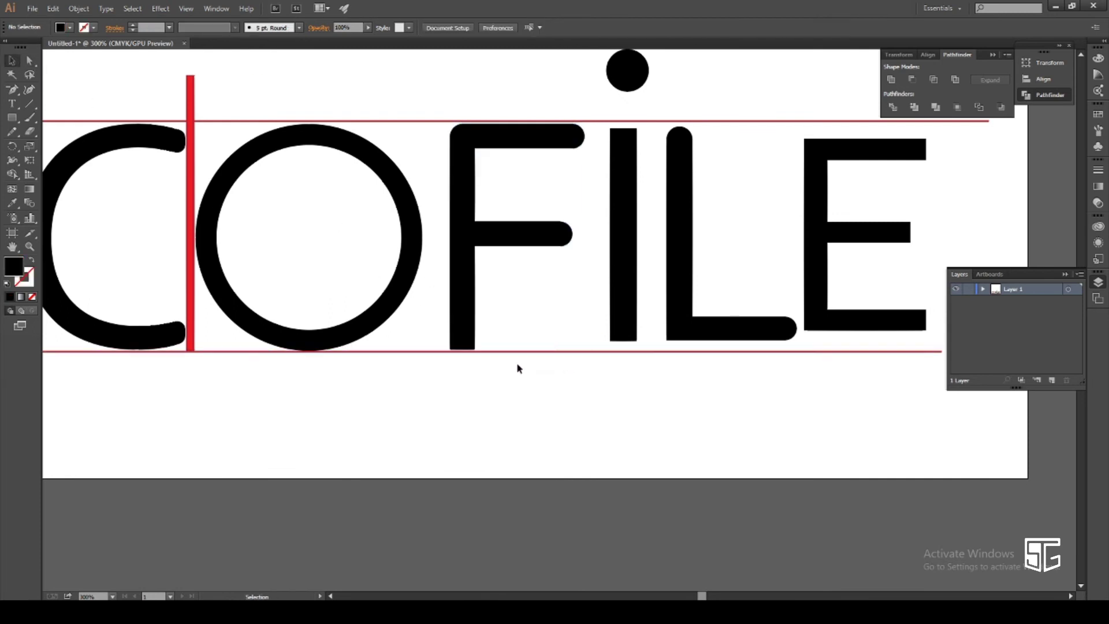
Stretch the i's stem so it spans from the upper guide line to the lower one.
{"action": "scroll", "coordinate": [651, 379], "scroll_direction": "down", "scroll_amount": 3}
{"action": "scroll", "coordinate": [653, 378], "scroll_direction": "up", "scroll_amount": 4}
{"action": "left_click", "coordinate": [634, 344]}
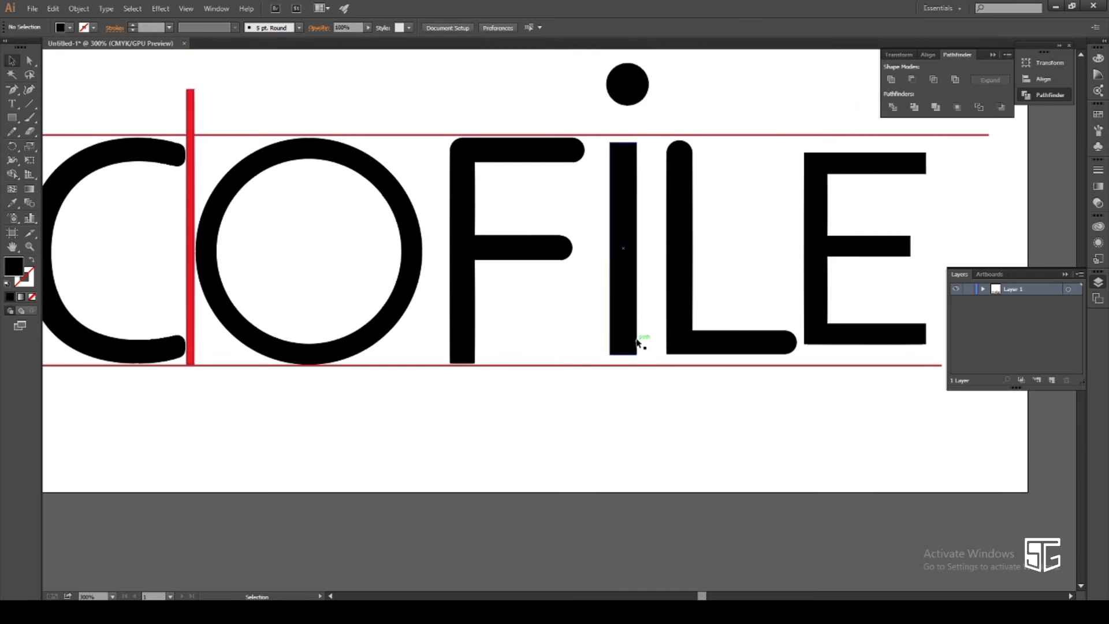
{"action": "left_click_drag", "start_coordinate": [622, 141], "coordinate": [622, 136]}
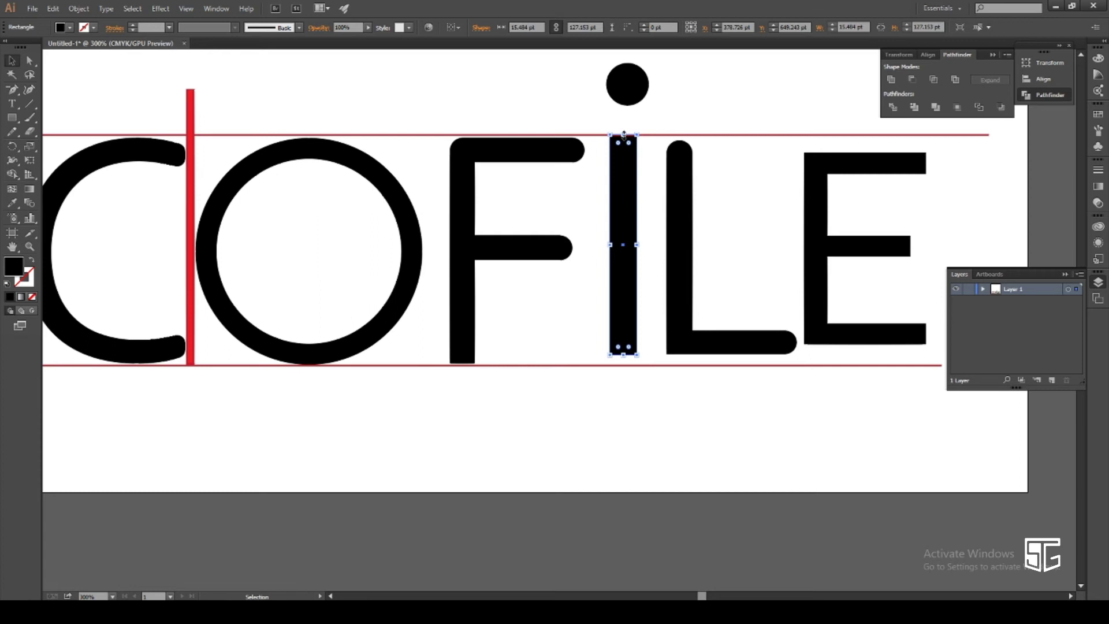
{"action": "left_click", "coordinate": [601, 371]}
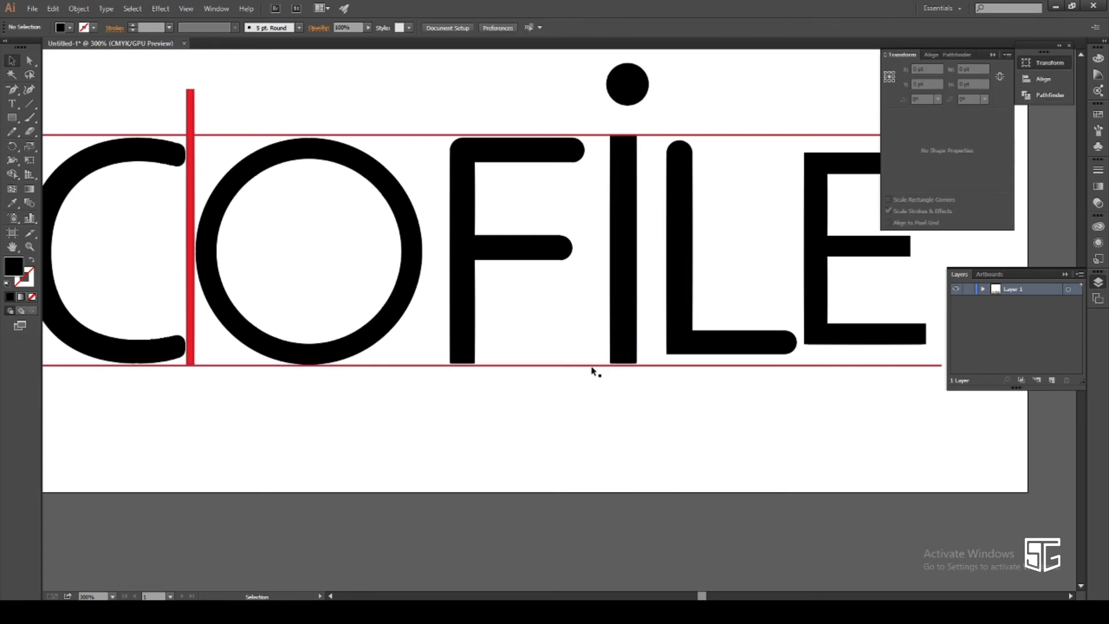
Extend the F up to the upper guide line and fine-tune its fit between both guide lines.
{"action": "left_click", "coordinate": [485, 254]}
{"action": "left_click_drag", "start_coordinate": [450, 137], "coordinate": [447, 135]}
{"action": "left_click", "coordinate": [548, 445]}
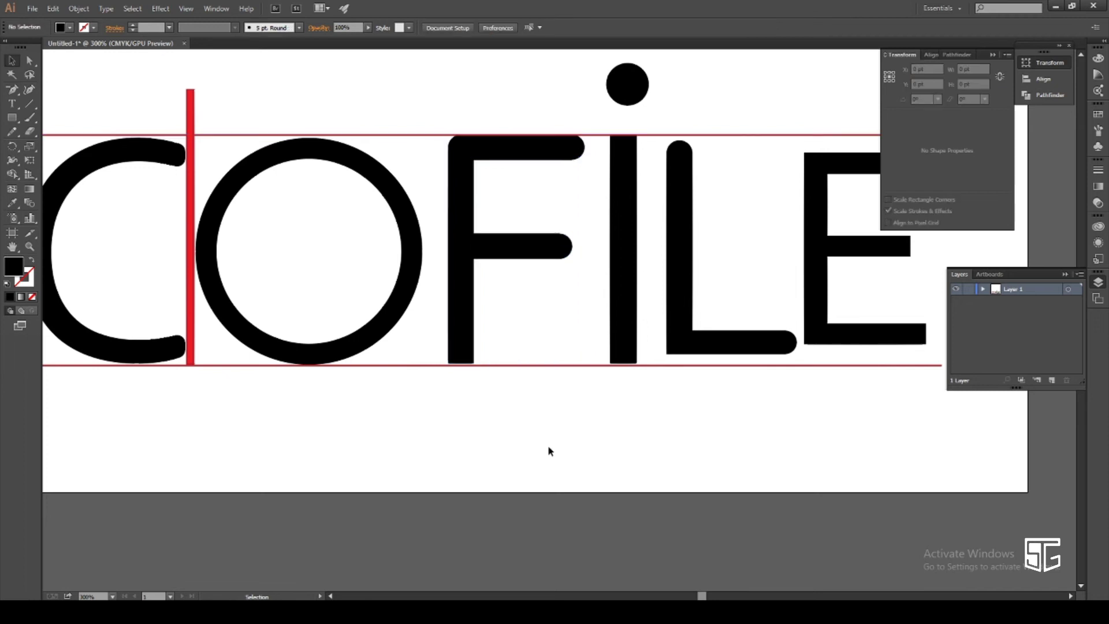
{"action": "scroll", "coordinate": [548, 446], "scroll_direction": "up", "scroll_amount": 4}
{"action": "scroll", "coordinate": [548, 445], "scroll_direction": "down", "scroll_amount": 1}
{"action": "key", "text": "ctrl+plus"}
{"action": "key", "text": "ctrl+plus"}
{"action": "key", "text": "ctrl+plus"}
{"action": "key", "text": "ctrl+plus"}
{"action": "left_click_drag", "start_coordinate": [407, 508], "coordinate": [544, 192]}
{"action": "left_click_drag", "start_coordinate": [295, 239], "coordinate": [294, 243]}
{"action": "left_click", "coordinate": [394, 444]}
{"action": "left_click_drag", "start_coordinate": [456, 487], "coordinate": [341, 535]}
Enlarge the L from its opposite corners so it spans the height between the two guide lines.
{"action": "key", "text": "ctrl+minus"}
{"action": "key", "text": "ctrl+minus"}
{"action": "key", "text": "ctrl+minus"}
{"action": "key", "text": "ctrl+minus"}
{"action": "key", "text": "ctrl+minus"}
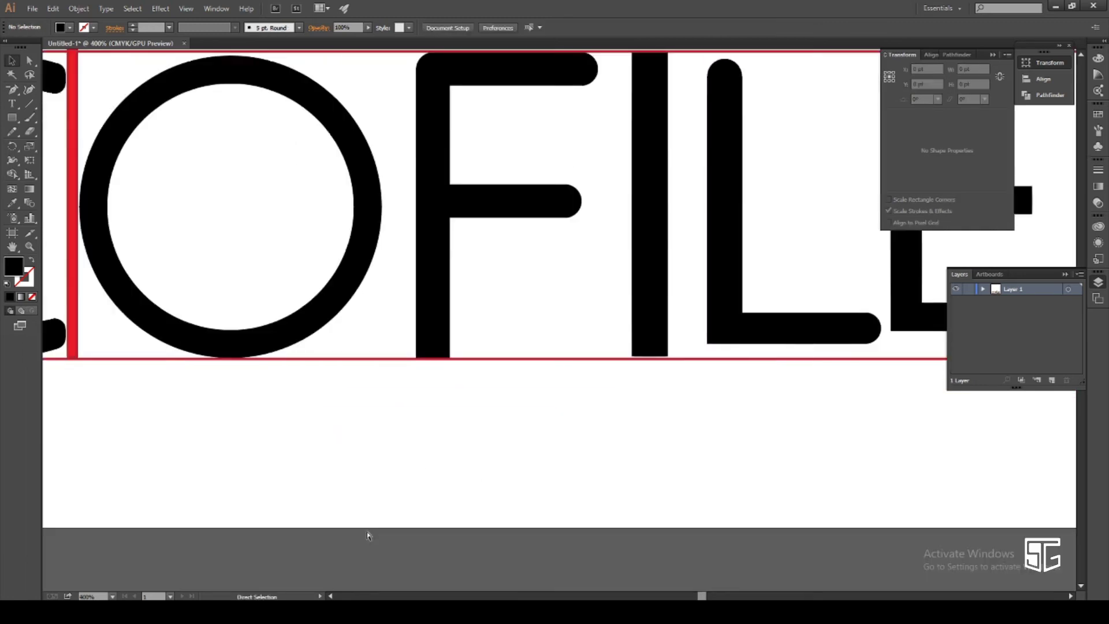
{"action": "key", "text": "ctrl+plus"}
{"action": "left_click_drag", "start_coordinate": [487, 427], "coordinate": [272, 455]}
{"action": "left_click", "coordinate": [466, 272]}
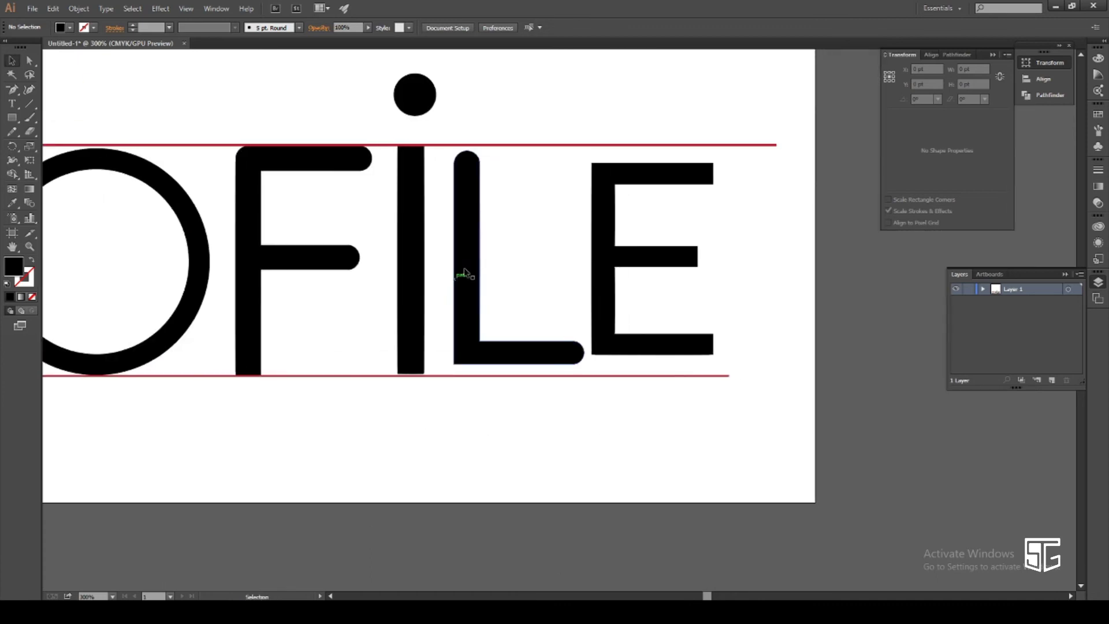
{"action": "left_click_drag", "start_coordinate": [455, 152], "coordinate": [451, 146]}
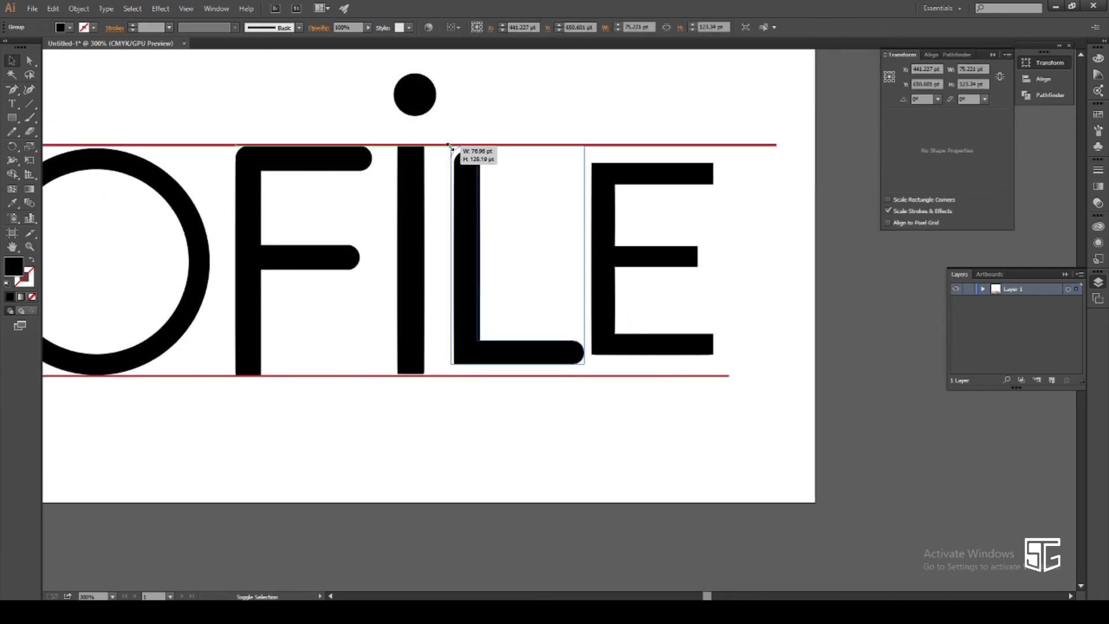
{"action": "left_click_drag", "start_coordinate": [585, 366], "coordinate": [591, 375]}
{"action": "left_click", "coordinate": [598, 409]}
Enlarge the E to span both guide lines and move it right, clear of the L's foot.
{"action": "left_click_drag", "start_coordinate": [510, 437], "coordinate": [578, 489]}
{"action": "left_click", "coordinate": [670, 271]}
{"action": "left_click_drag", "start_coordinate": [658, 215], "coordinate": [649, 194]}
{"action": "left_click_drag", "start_coordinate": [647, 194], "coordinate": [648, 197]}
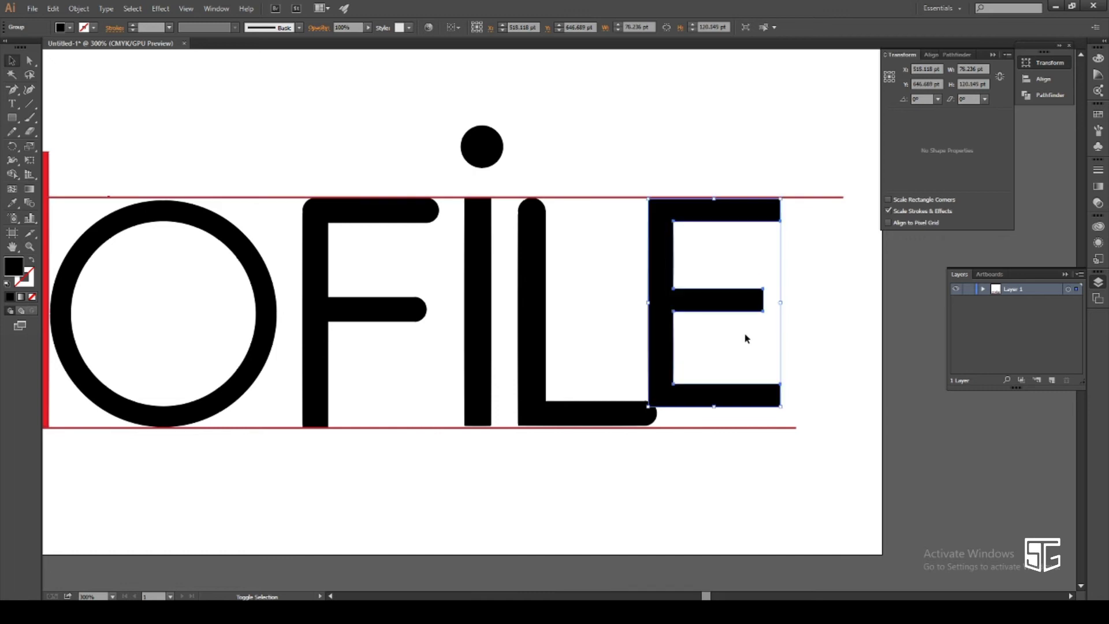
{"action": "left_click_drag", "start_coordinate": [783, 408], "coordinate": [794, 427]}
{"action": "mouse_move", "coordinate": [674, 366]}
{"action": "left_mouse_down"}
{"action": "mouse_move", "coordinate": [692, 362]}
{"action": "mouse_move", "coordinate": [687, 376]}
{"action": "left_mouse_up"}
{"action": "left_click", "coordinate": [717, 467]}
Nudge the E slightly up and right, and scale it down a little from its upper arm's outer corner.
{"action": "left_click", "coordinate": [721, 365]}
{"action": "left_click_drag", "start_coordinate": [691, 329], "coordinate": [696, 324]}
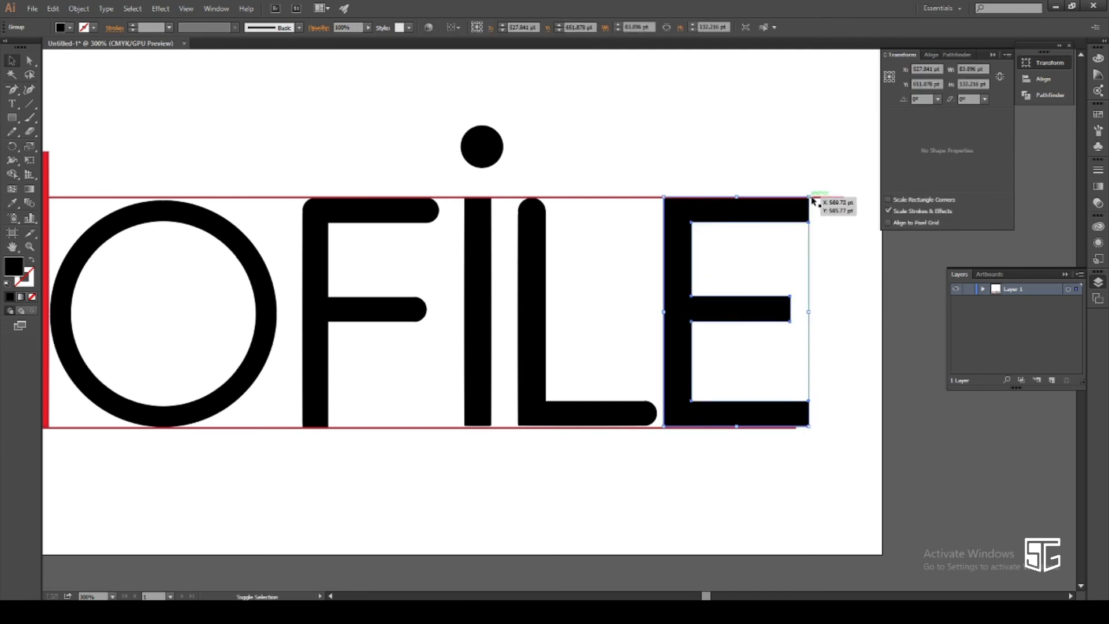
{"action": "left_click_drag", "start_coordinate": [808, 198], "coordinate": [804, 200]}
{"action": "left_click", "coordinate": [820, 277]}
Enlarge the E from the top corner of its stem until it meets the upper guide line.
{"action": "key", "text": "ctrl+plus"}
{"action": "key", "text": "ctrl+plus"}
{"action": "key", "text": "space"}
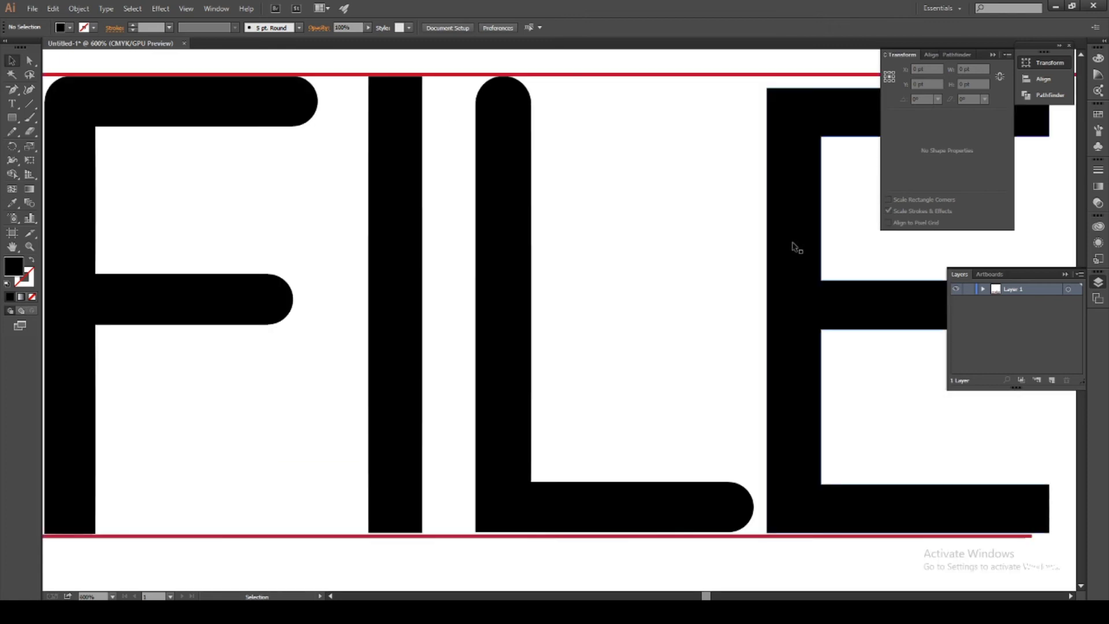
{"action": "left_click_drag", "start_coordinate": [715, 252], "coordinate": [470, 312]}
{"action": "left_click", "coordinate": [531, 210]}
{"action": "left_click_drag", "start_coordinate": [518, 148], "coordinate": [511, 136]}
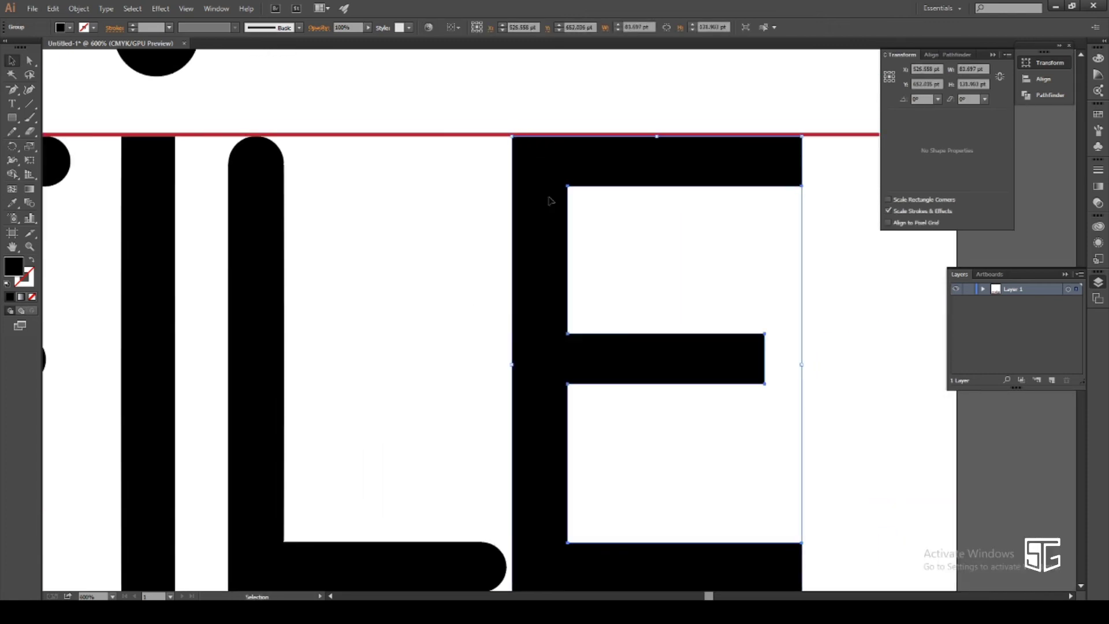
{"action": "left_click", "coordinate": [434, 206]}
{"action": "scroll", "coordinate": [436, 207], "scroll_direction": "down", "scroll_amount": 9}
{"action": "scroll", "coordinate": [521, 258], "scroll_direction": "up", "scroll_amount": 4}
{"action": "scroll", "coordinate": [632, 260], "scroll_direction": "down", "scroll_amount": 5}
{"action": "scroll", "coordinate": [634, 259], "scroll_direction": "up", "scroll_amount": 2}
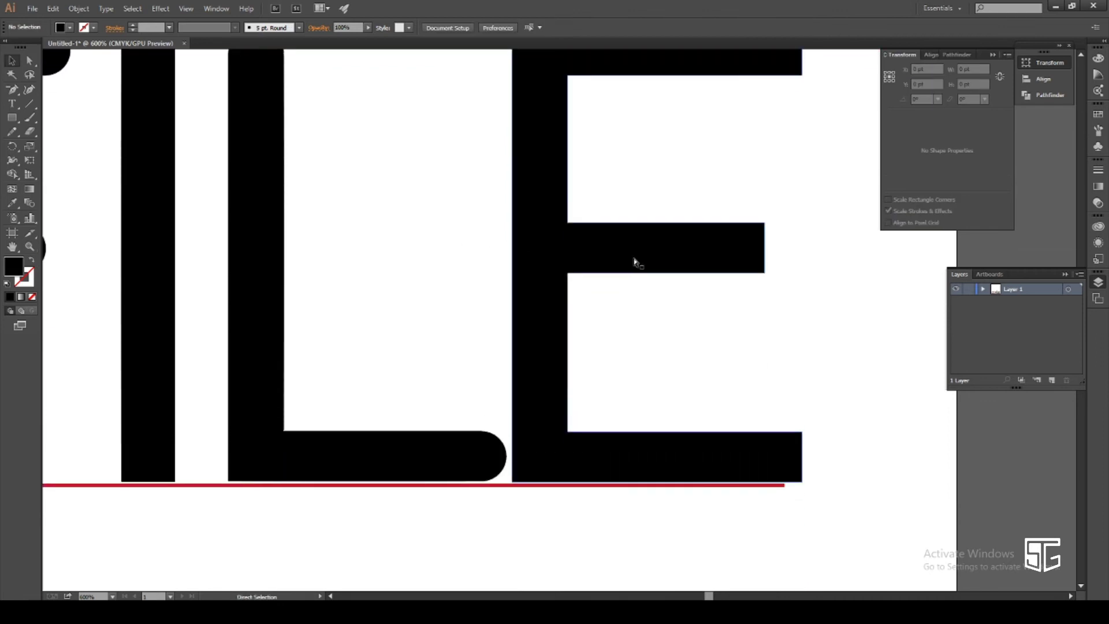
{"action": "key", "text": "ctrl+minus"}
{"action": "key", "text": "ctrl+minus"}
{"action": "key", "text": "ctrl+minus"}
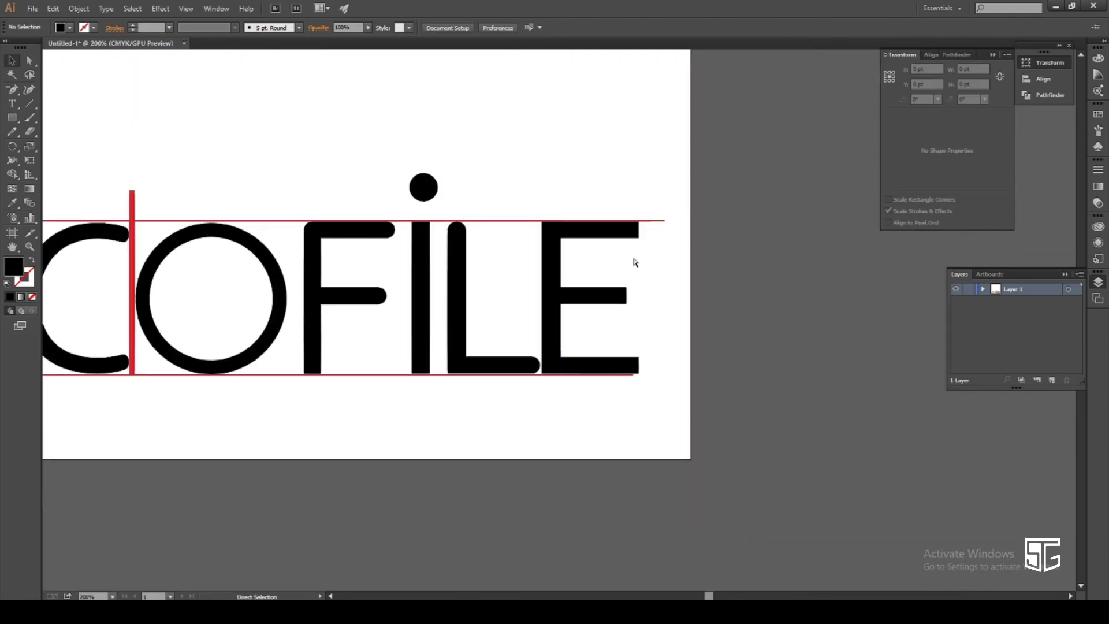
{"action": "key", "text": "ctrl+minus"}
{"action": "left_click_drag", "start_coordinate": [317, 455], "coordinate": [545, 456]}
{"action": "key", "text": "ctrl+plus"}
{"action": "key", "text": "ctrl+plus"}
{"action": "key", "text": "ctrl+plus"}
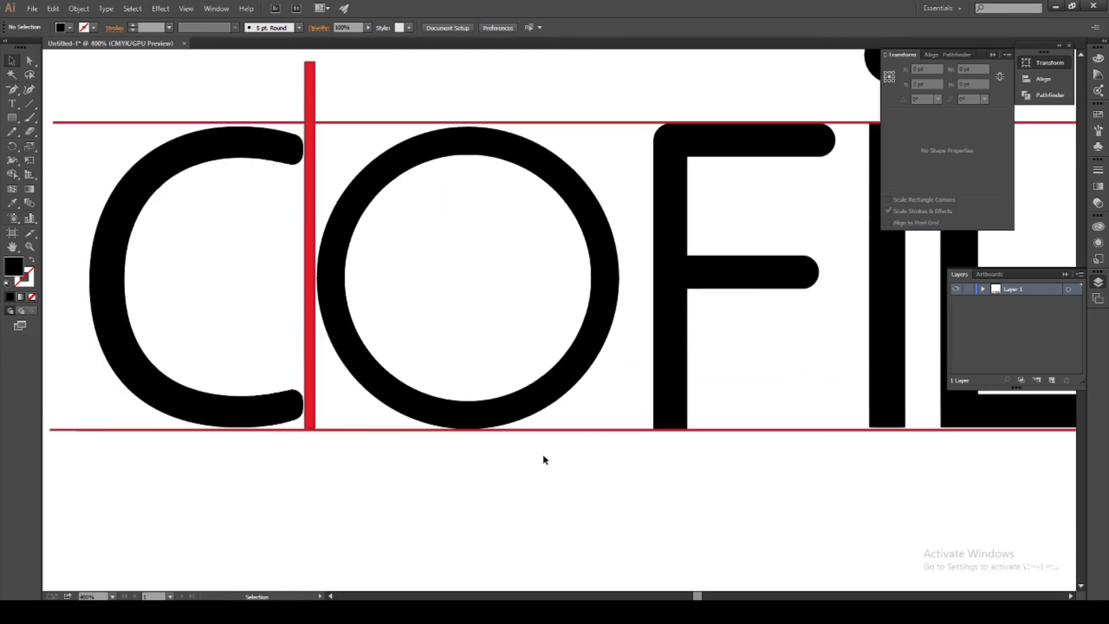
{"action": "left_click_drag", "start_coordinate": [312, 303], "coordinate": [627, 319]}
{"action": "left_click", "coordinate": [521, 102]}
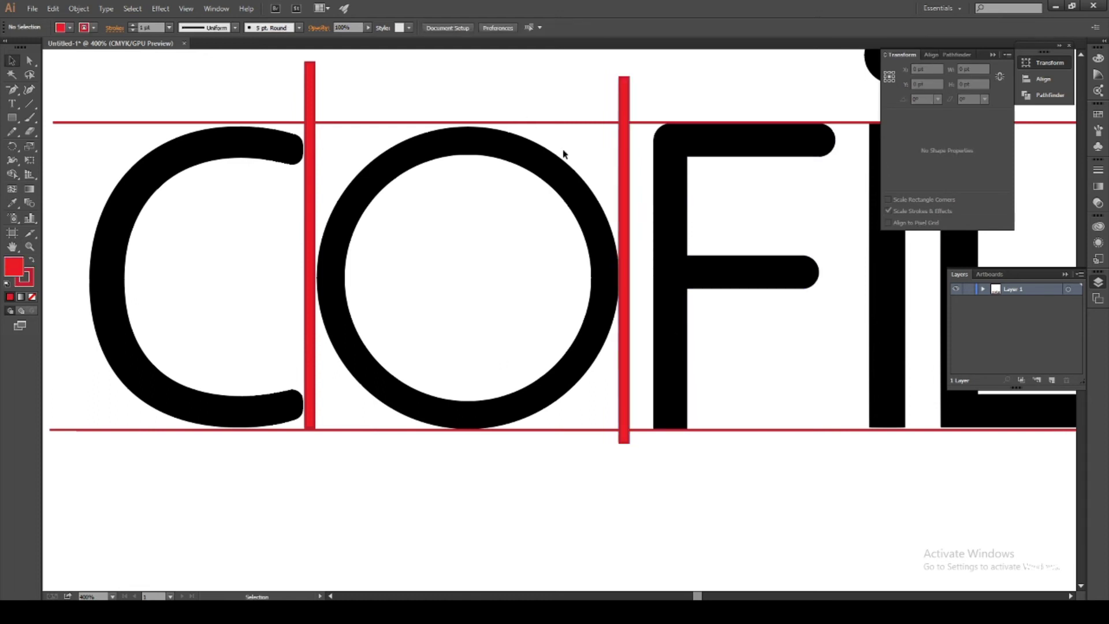
{"action": "left_click", "coordinate": [624, 202]}
{"action": "key", "text": "Delete"}
Remove the stroke from the red spacer bar between C and O and widen it to about 5.5 pt to fill the gap.
{"action": "left_click", "coordinate": [310, 197]}
{"action": "left_click", "coordinate": [93, 28]}
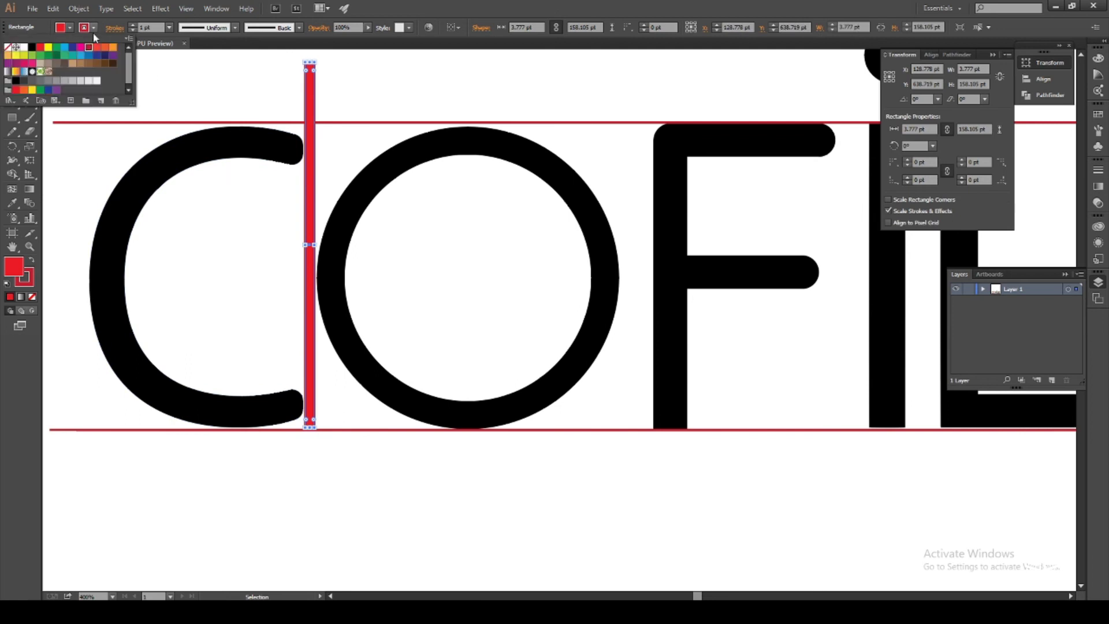
{"action": "left_click", "coordinate": [8, 47]}
{"action": "key", "text": "ctrl+plus"}
{"action": "key", "text": "ctrl+plus"}
{"action": "left_click_drag", "start_coordinate": [229, 255], "coordinate": [598, 349]}
{"action": "left_click_drag", "start_coordinate": [430, 268], "coordinate": [448, 265]}
{"action": "left_click", "coordinate": [317, 229]}
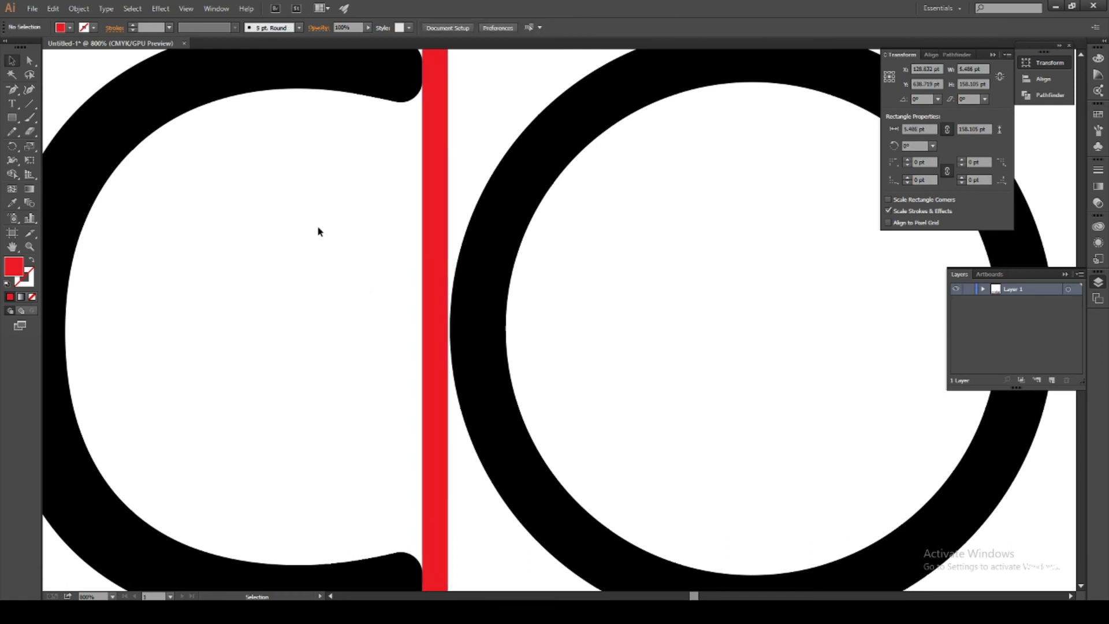
Copy the red spacer bar to the far side of the O and move the F against it.
{"action": "key", "text": "ctrl+minus"}
{"action": "key", "text": "ctrl+minus"}
{"action": "key", "text": "ctrl+minus"}
{"action": "left_click_drag", "start_coordinate": [371, 231], "coordinate": [100, 196]}
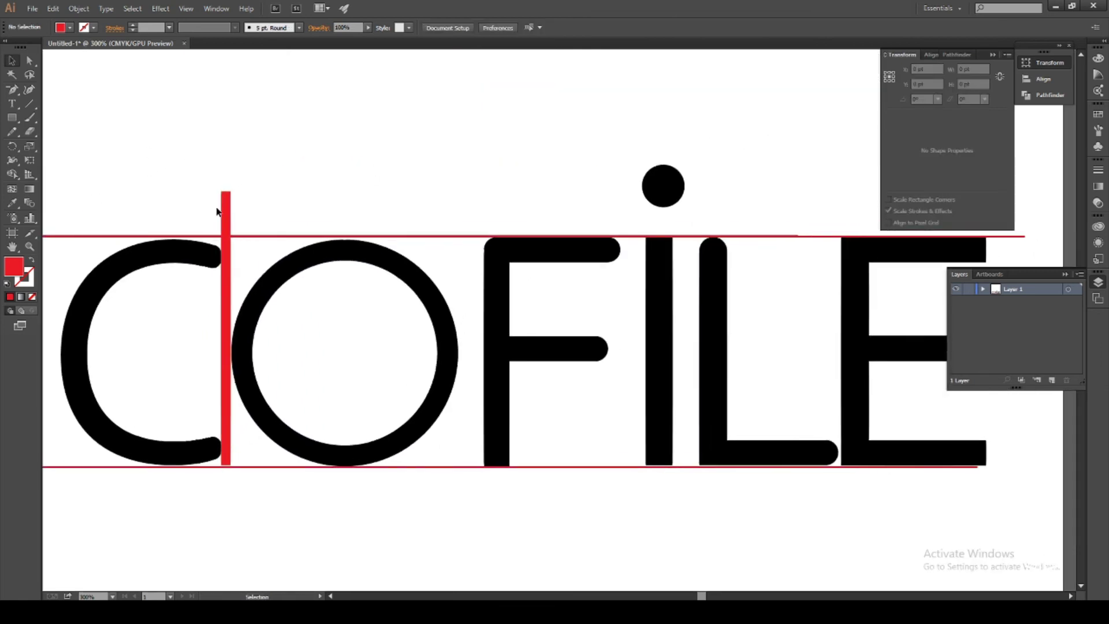
{"action": "left_click_drag", "start_coordinate": [226, 214], "coordinate": [463, 231]}
{"action": "left_click", "coordinate": [398, 166]}
{"action": "left_click_drag", "start_coordinate": [500, 325], "coordinate": [484, 323]}
{"action": "left_click", "coordinate": [375, 180]}
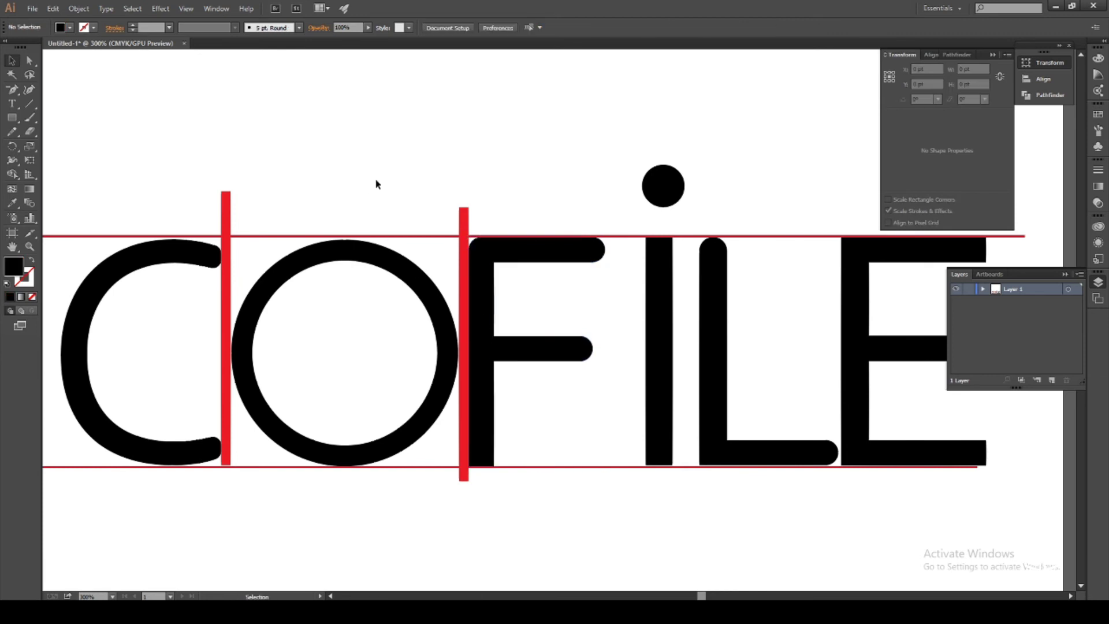
Copy the spacer bar to the end of the F's upper arm and move the i's stem and dot over beside it.
{"action": "scroll", "coordinate": [445, 151], "scroll_direction": "down", "scroll_amount": 2}
{"action": "left_click_drag", "start_coordinate": [468, 247], "coordinate": [629, 263]}
{"action": "left_click", "coordinate": [659, 261]}
{"action": "left_click", "coordinate": [652, 265], "text": "shift"}
{"action": "left_click", "coordinate": [545, 108]}
{"action": "left_click_drag", "start_coordinate": [663, 129], "coordinate": [629, 138]}
{"action": "left_click", "coordinate": [724, 128]}
{"action": "scroll", "coordinate": [687, 173], "scroll_direction": "down", "scroll_amount": 1}
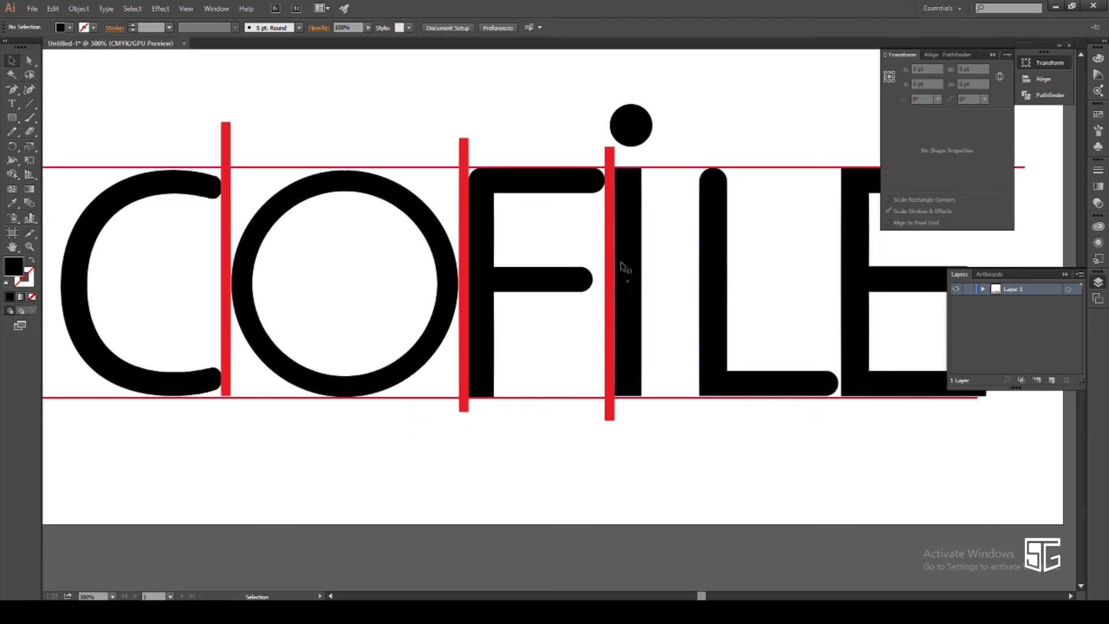
Copy the spacer bar to the far side of the i's stem and move the L against it.
{"action": "left_click_drag", "start_coordinate": [610, 261], "coordinate": [648, 258]}
{"action": "left_click_drag", "start_coordinate": [721, 280], "coordinate": [670, 269]}
{"action": "left_click", "coordinate": [742, 112]}
{"action": "scroll", "coordinate": [770, 194], "scroll_direction": "down", "scroll_amount": 1}
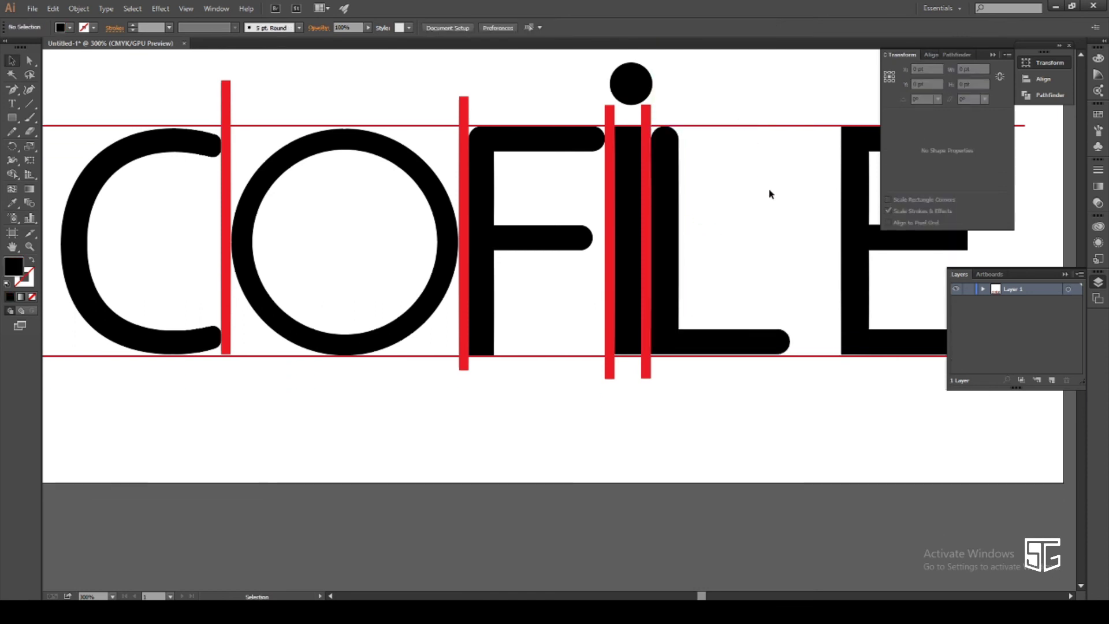
Copy the spacer bar to the end of the L's foot and place the E directly against it.
{"action": "left_click_drag", "start_coordinate": [649, 190], "coordinate": [683, 206]}
{"action": "scroll", "coordinate": [639, 185], "scroll_direction": "right", "scroll_amount": 3}
{"action": "left_click", "coordinate": [701, 99]}
{"action": "scroll", "coordinate": [614, 293], "scroll_direction": "up", "scroll_amount": 1}
{"action": "scroll", "coordinate": [613, 293], "scroll_direction": "down", "scroll_amount": 1}
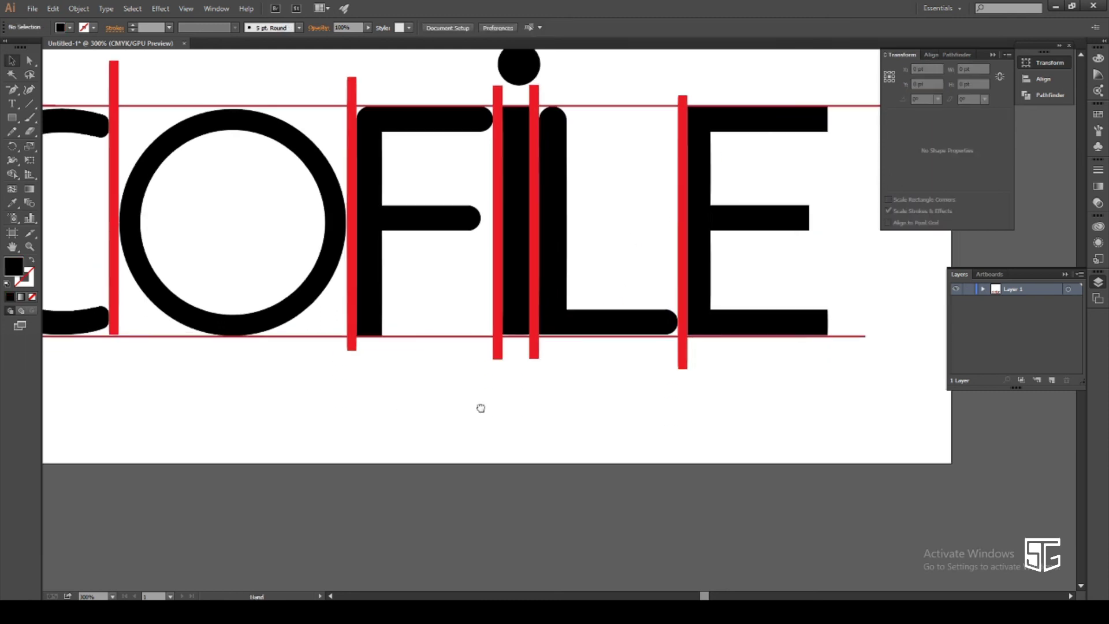
Nudge the i's dot so it sits centred above its stem.
{"action": "scroll", "coordinate": [480, 408], "scroll_direction": "up", "scroll_amount": 1}
{"action": "scroll", "coordinate": [480, 408], "scroll_direction": "left", "scroll_amount": 6}
{"action": "key", "text": "ctrl+1"}
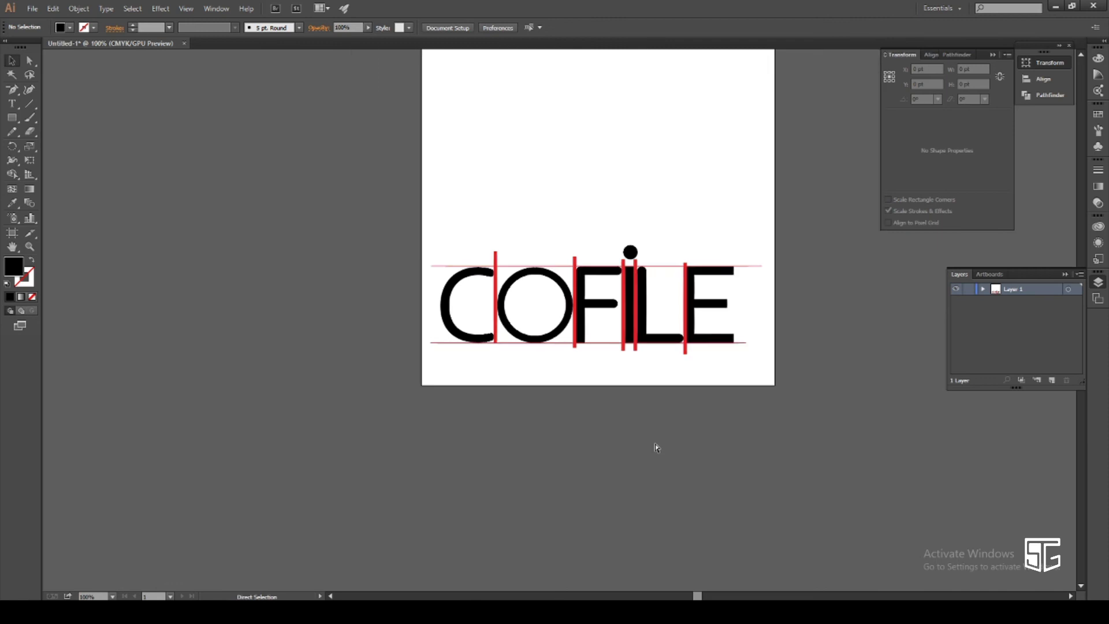
{"action": "key", "text": "ctrl+plus"}
{"action": "scroll", "coordinate": [725, 240], "scroll_direction": "up", "scroll_amount": 1}
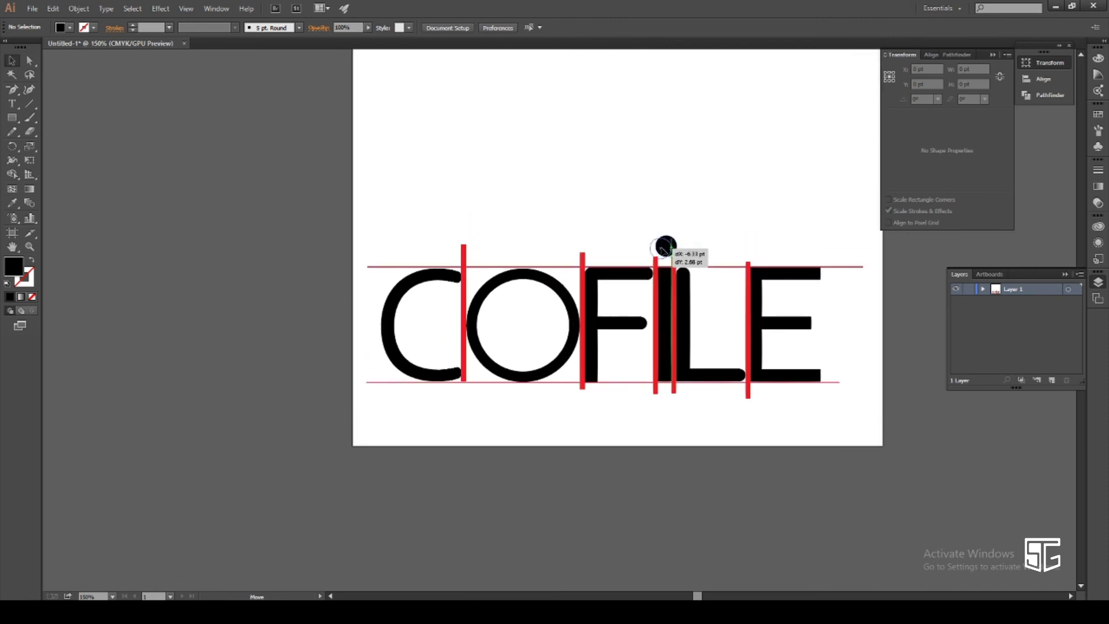
{"action": "left_click_drag", "start_coordinate": [665, 247], "coordinate": [664, 246]}
{"action": "scroll", "coordinate": [717, 228], "scroll_direction": "down", "scroll_amount": 1}
{"action": "scroll", "coordinate": [726, 215], "scroll_direction": "up", "scroll_amount": 2}
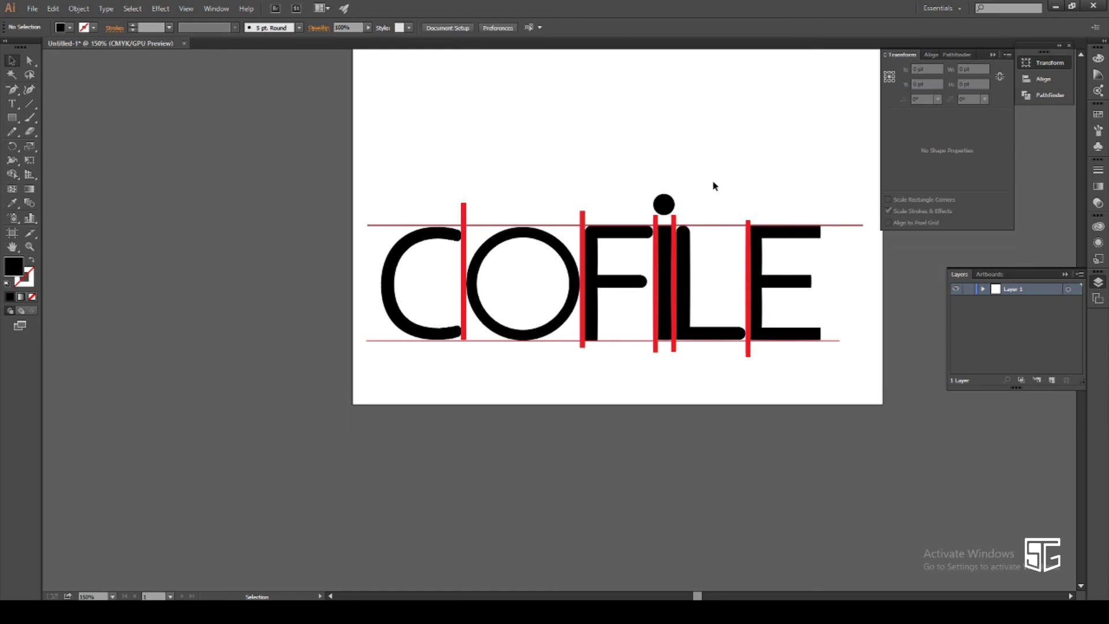
Select all the letters and the dot without the red guides, and place a duplicate of them straight above the guided version.
{"action": "scroll", "coordinate": [637, 227], "scroll_direction": "down", "scroll_amount": 1}
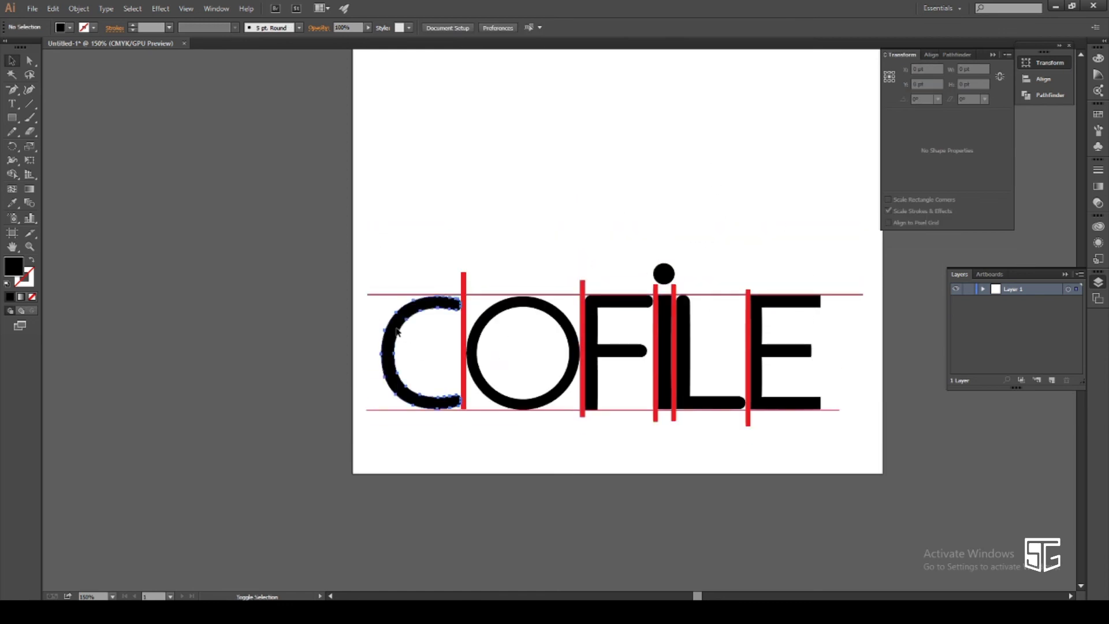
{"action": "left_click", "coordinate": [554, 312], "text": "shift"}
{"action": "left_click", "coordinate": [595, 310], "text": "shift"}
{"action": "left_click", "coordinate": [665, 324], "text": "shift"}
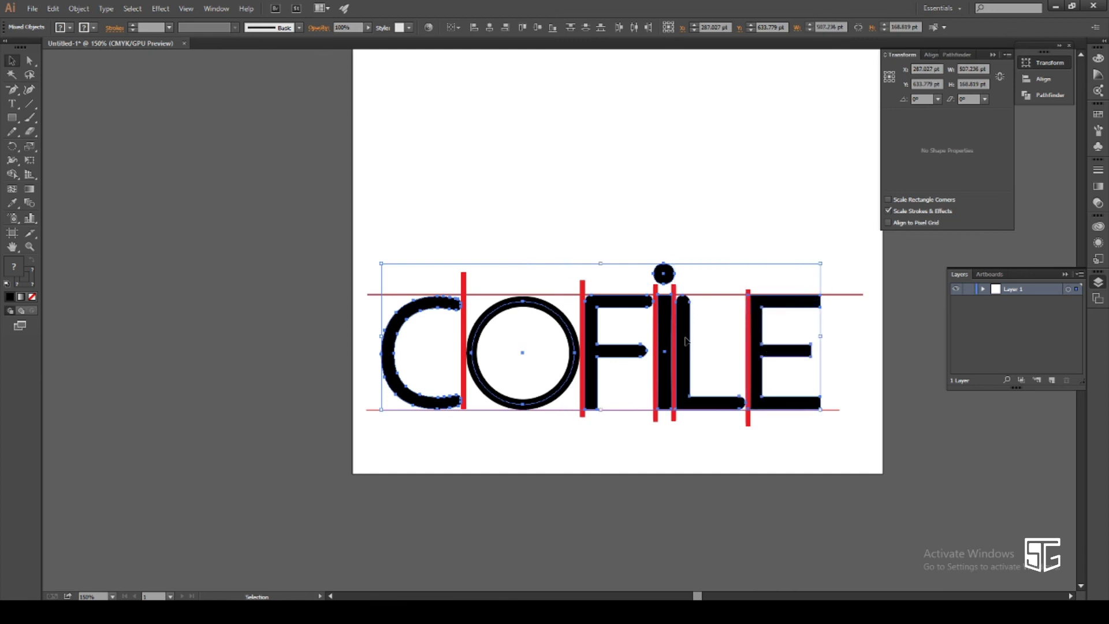
{"action": "left_click_drag", "start_coordinate": [687, 341], "coordinate": [687, 173]}
{"action": "left_click", "coordinate": [253, 312]}
{"action": "scroll", "coordinate": [306, 306], "scroll_direction": "up", "scroll_amount": 4}
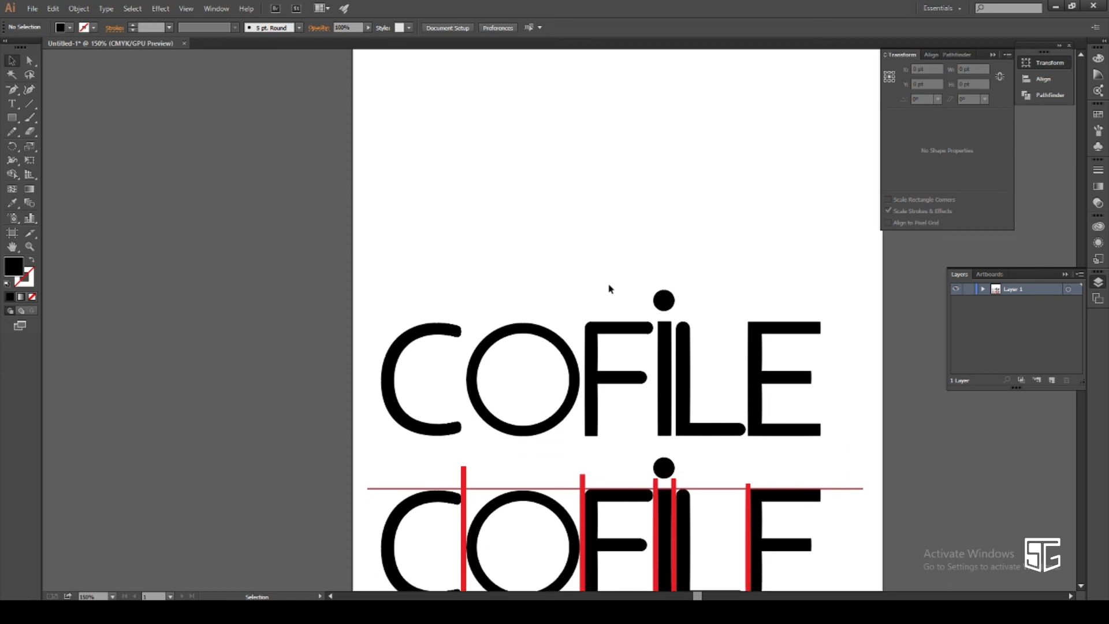
Duplicate the guide-free COFiLE wordmark once more, straight above the first copy.
{"action": "scroll", "coordinate": [664, 275], "scroll_direction": "down", "scroll_amount": 1}
{"action": "left_click_drag", "start_coordinate": [363, 267], "coordinate": [814, 411]}
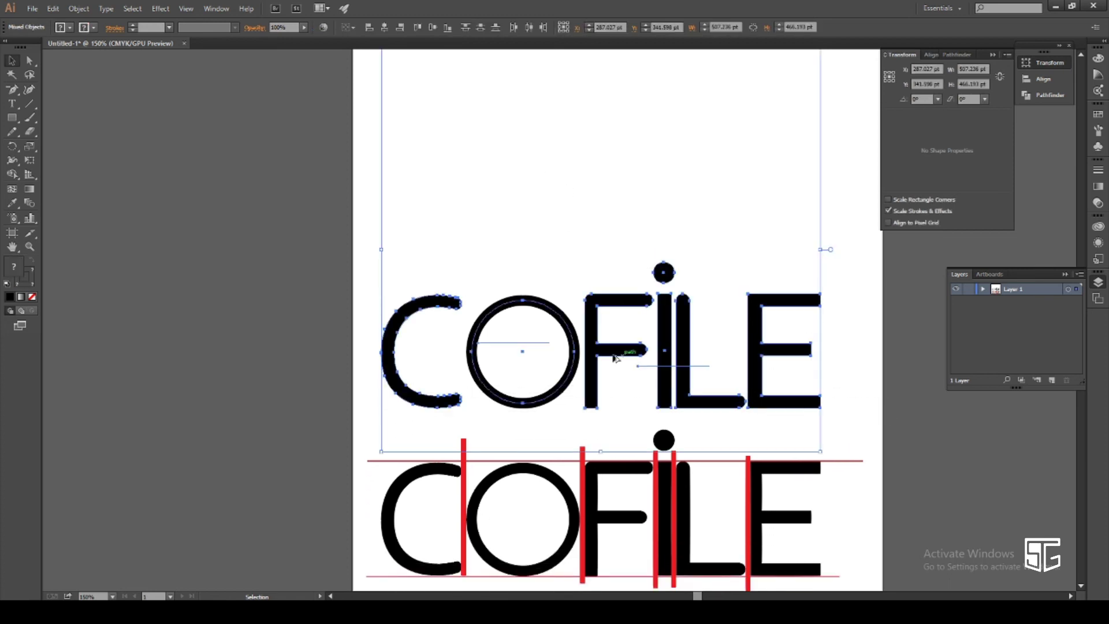
{"action": "left_click_drag", "start_coordinate": [330, 197], "coordinate": [778, 375]}
{"action": "left_click_drag", "start_coordinate": [570, 325], "coordinate": [561, 155], "text": "alt+shift"}
{"action": "scroll", "coordinate": [809, 278], "scroll_direction": "up", "scroll_amount": 1}
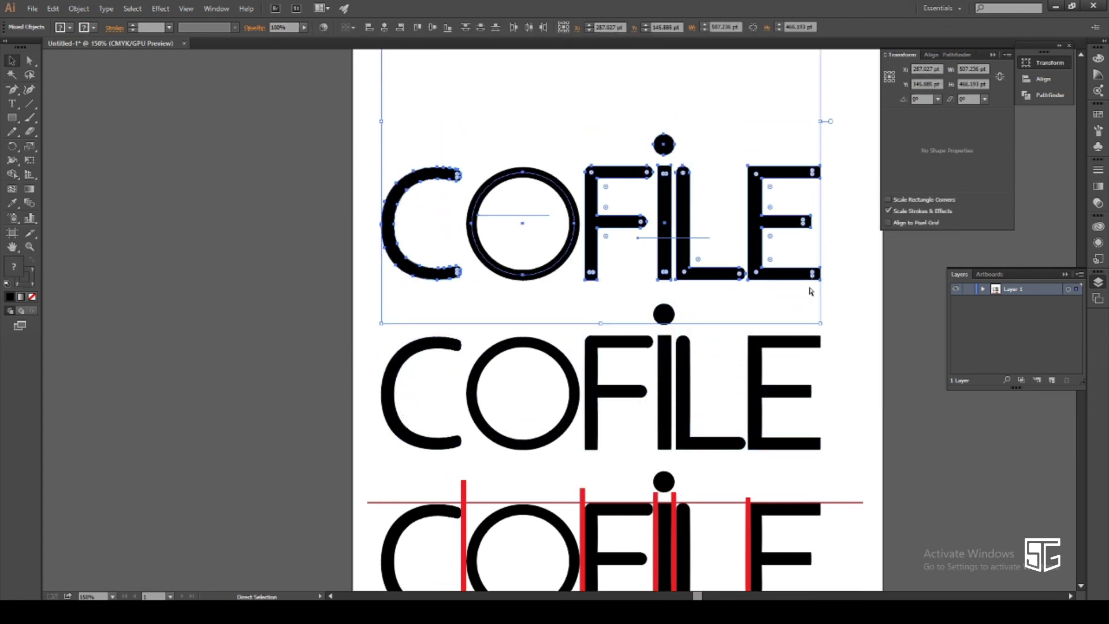
Scale the uppermost wordmark copy down proportionally about its centre to about 321 pt wide, and show the Pathfinder options.
{"action": "key", "text": "ctrl+minus"}
{"action": "key", "text": "ctrl+minus"}
{"action": "left_click_drag", "start_coordinate": [479, 142], "coordinate": [515, 175], "text": "alt+shift"}
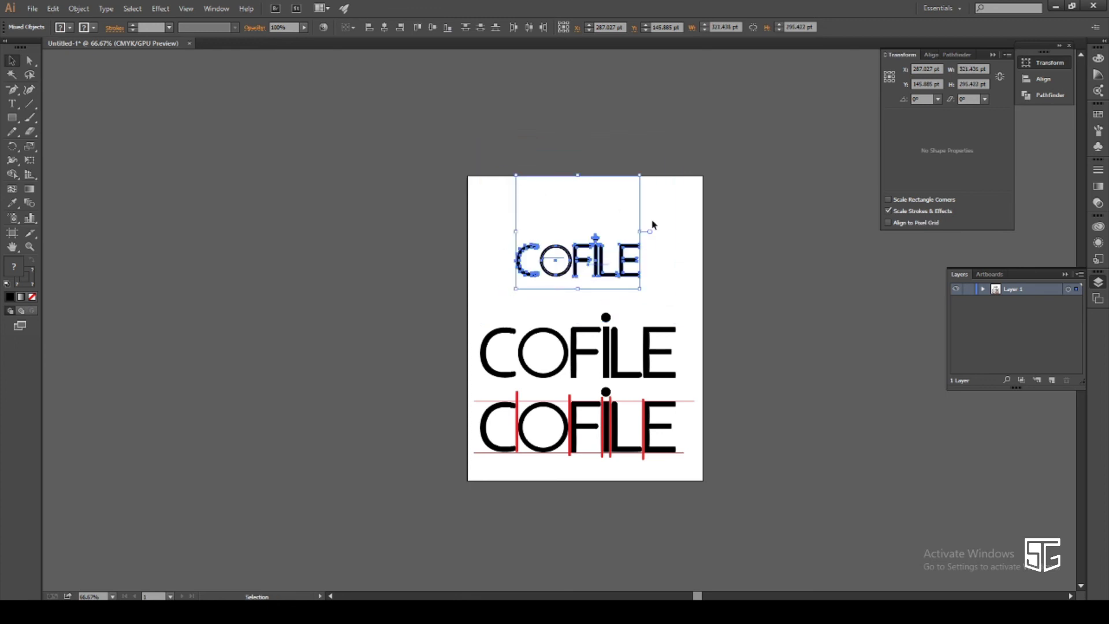
{"action": "left_click", "coordinate": [1043, 97]}
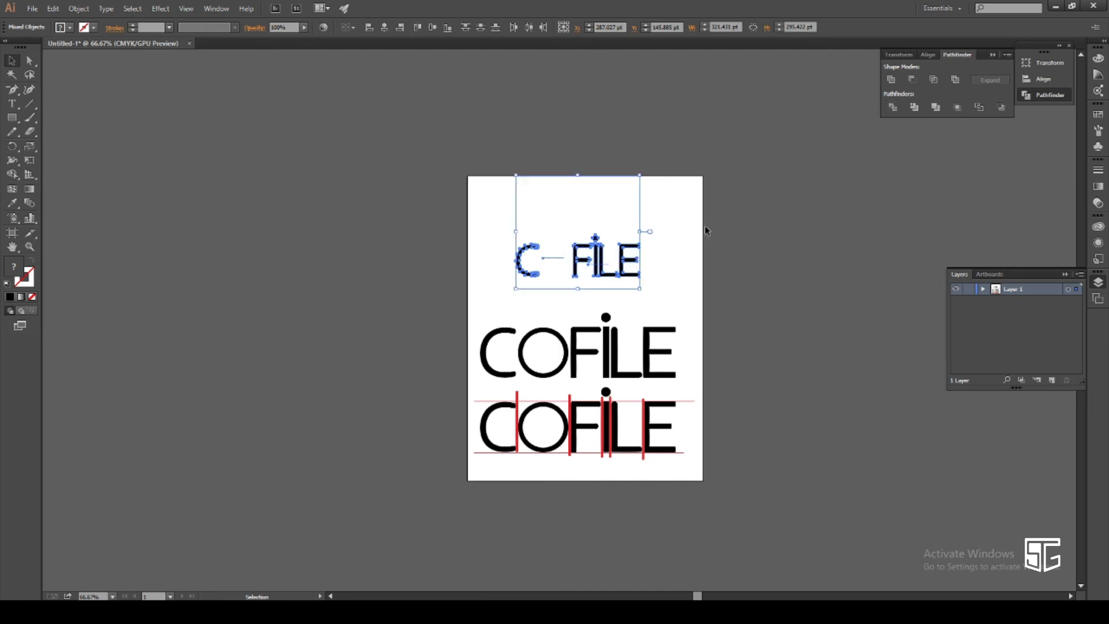
{"action": "left_click", "coordinate": [685, 214]}
Examine the small wordmark and compare its letter spacing and proportions with the full-size copy and the guided version.
{"action": "key", "text": "ctrl+plus"}
{"action": "key", "text": "ctrl+plus"}
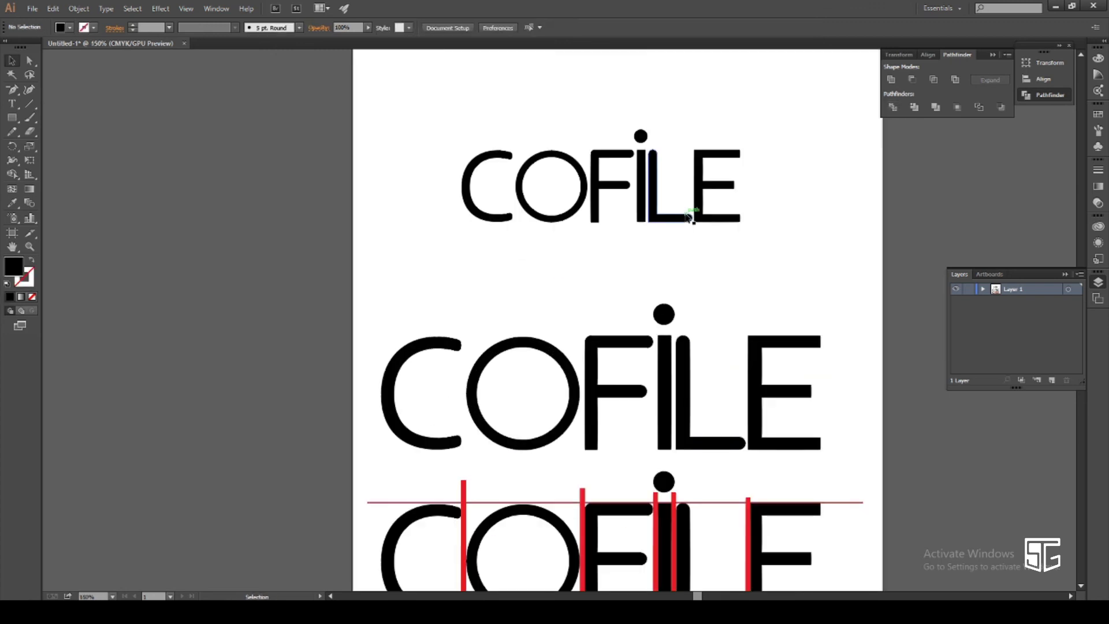
{"action": "left_click_drag", "start_coordinate": [876, 237], "coordinate": [822, 239]}
{"action": "scroll", "coordinate": [783, 223], "scroll_direction": "down", "scroll_amount": 5}
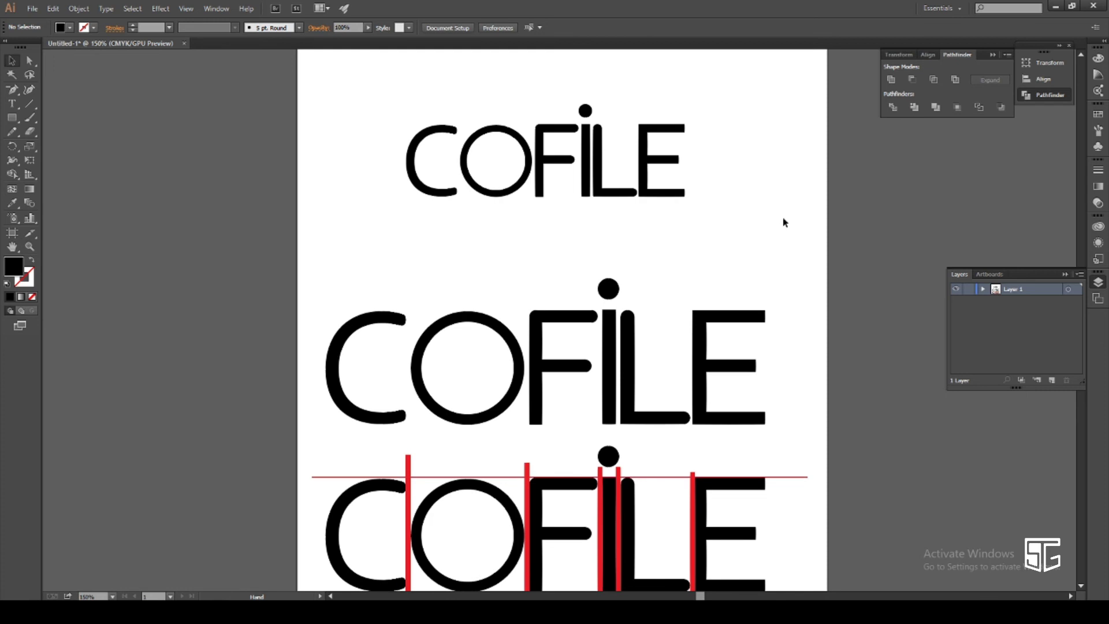
{"action": "scroll", "coordinate": [782, 232], "scroll_direction": "up", "scroll_amount": 3}
{"action": "scroll", "coordinate": [782, 231], "scroll_direction": "down", "scroll_amount": 1}
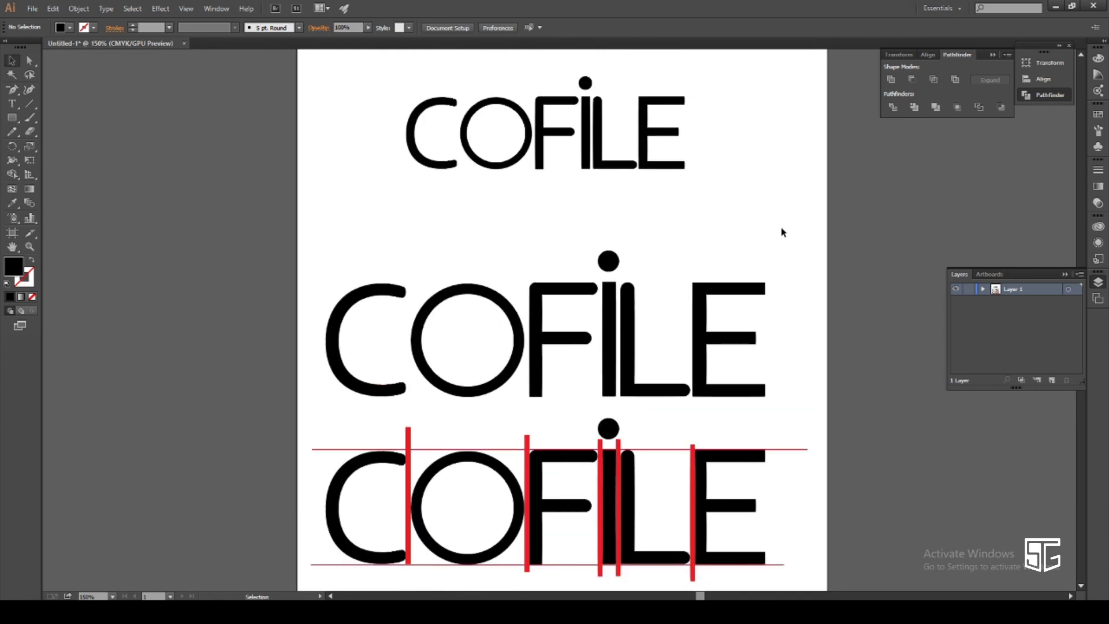
{"action": "scroll", "coordinate": [782, 231], "scroll_direction": "down", "scroll_amount": 1}
{"action": "scroll", "coordinate": [782, 232], "scroll_direction": "up", "scroll_amount": 2}
{"action": "scroll", "coordinate": [579, 345], "scroll_direction": "down", "scroll_amount": 3}
{"action": "scroll", "coordinate": [601, 322], "scroll_direction": "up", "scroll_amount": 2}
{"action": "scroll", "coordinate": [602, 321], "scroll_direction": "up", "scroll_amount": 3}
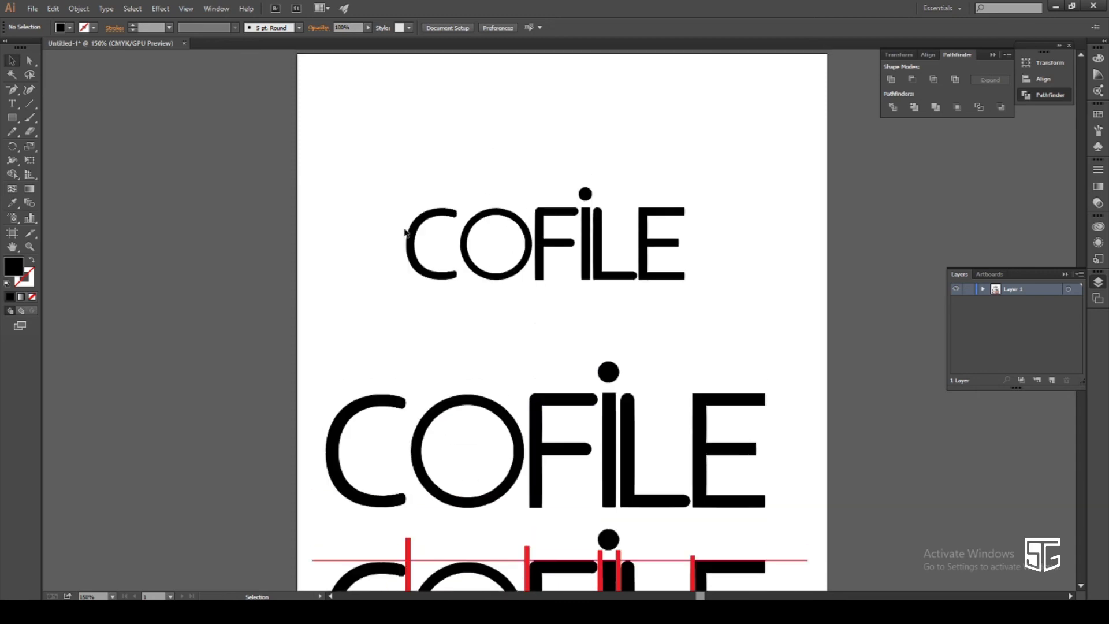